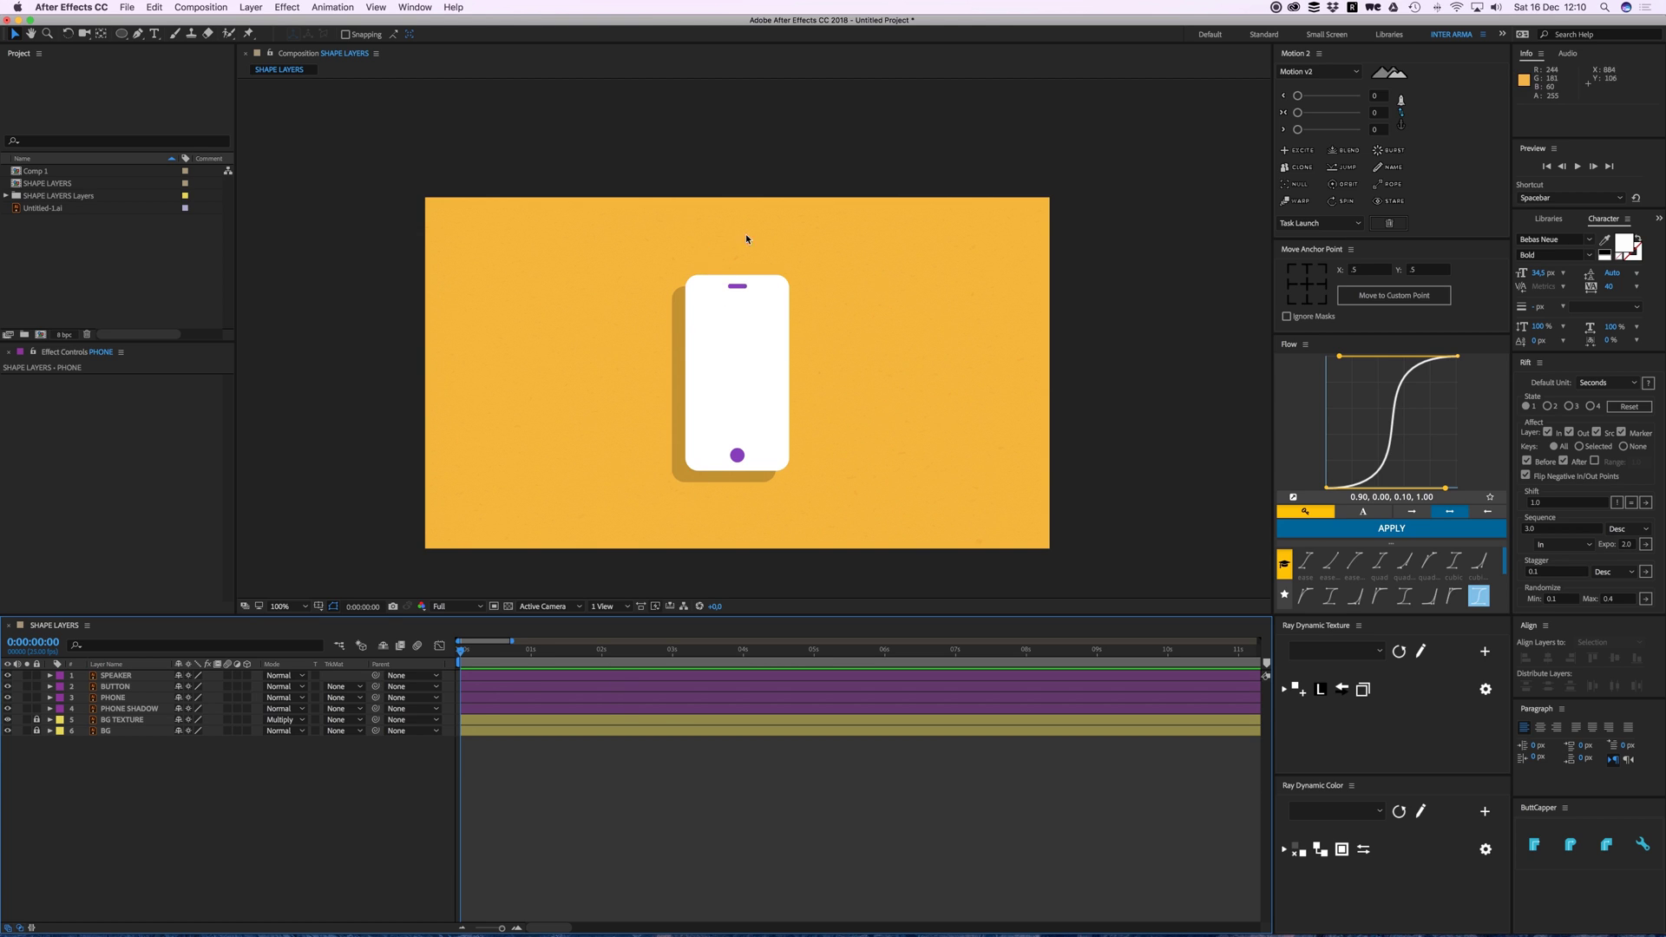
- Inspect the phone's parts, selecting and deselecting the layers one by one
click(591, 434)
click(124, 676)
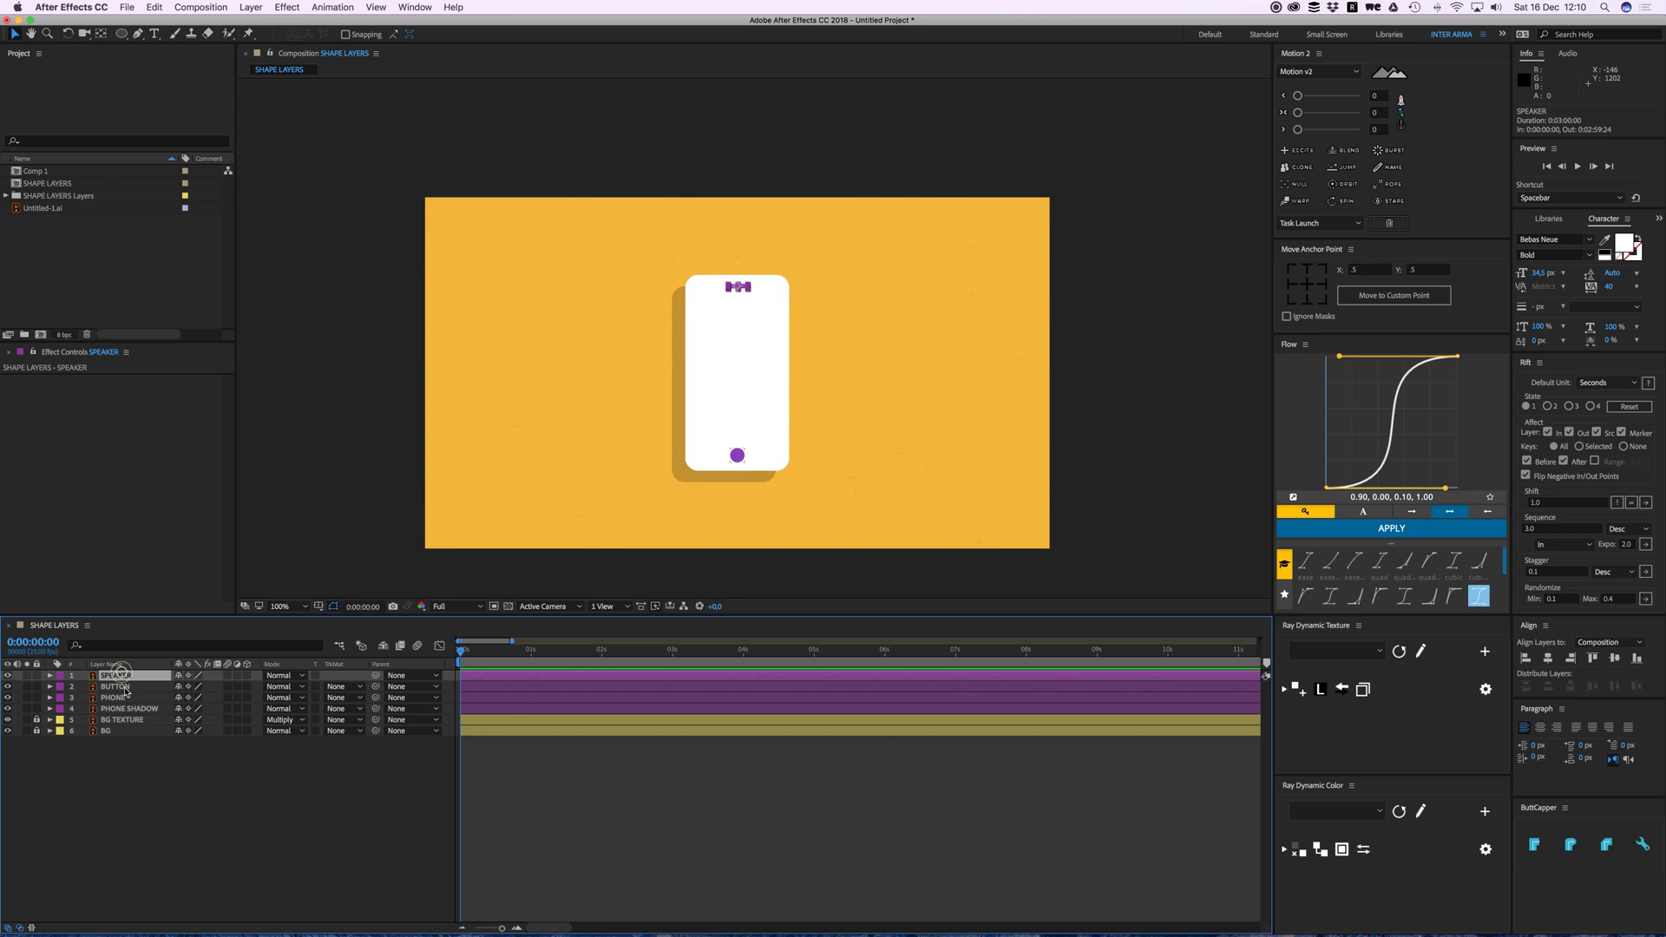
click(122, 698)
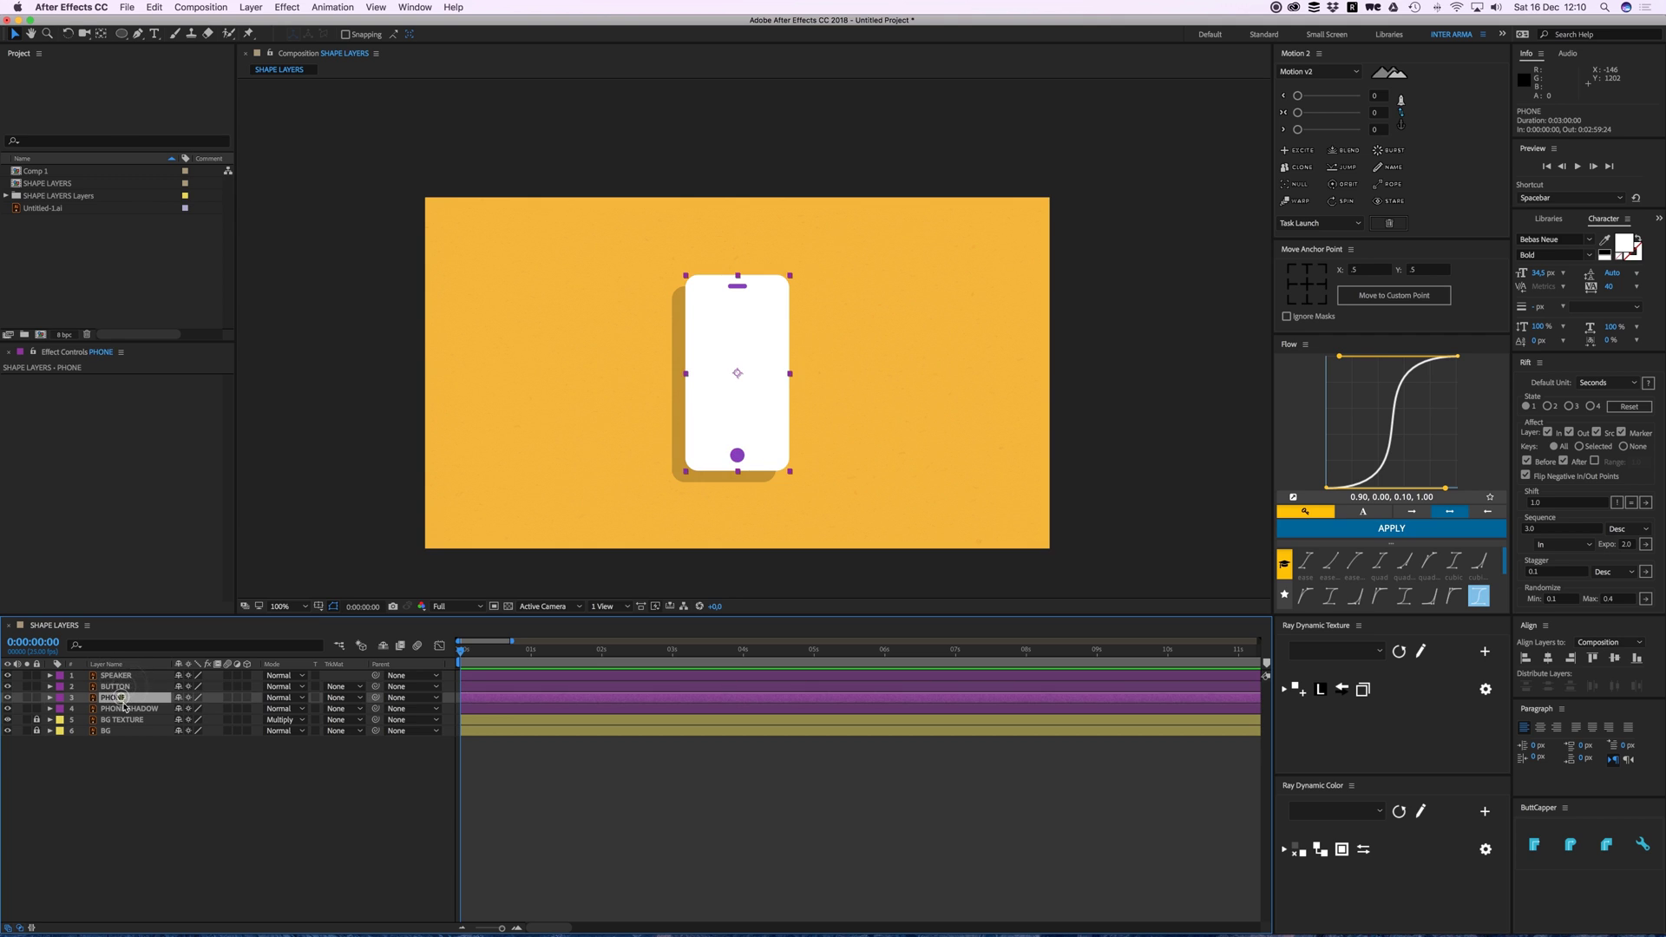
click(617, 809)
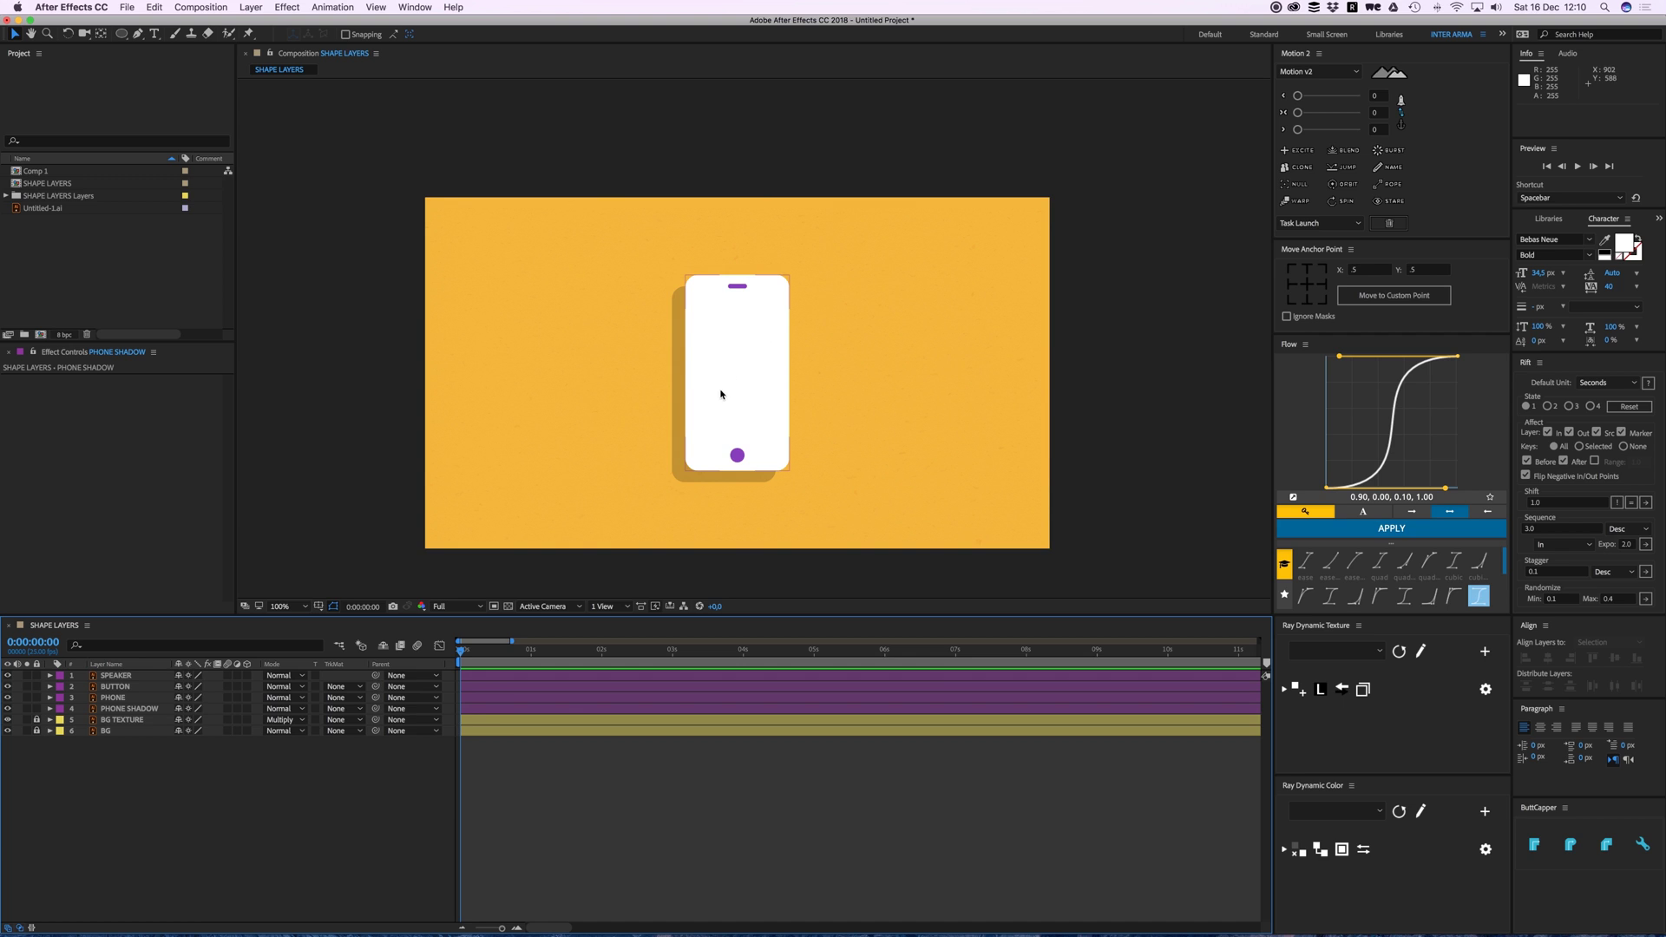
- Hide the SPEAKER, BUTTON and PHONE SHADOW layers together
click(115, 676)
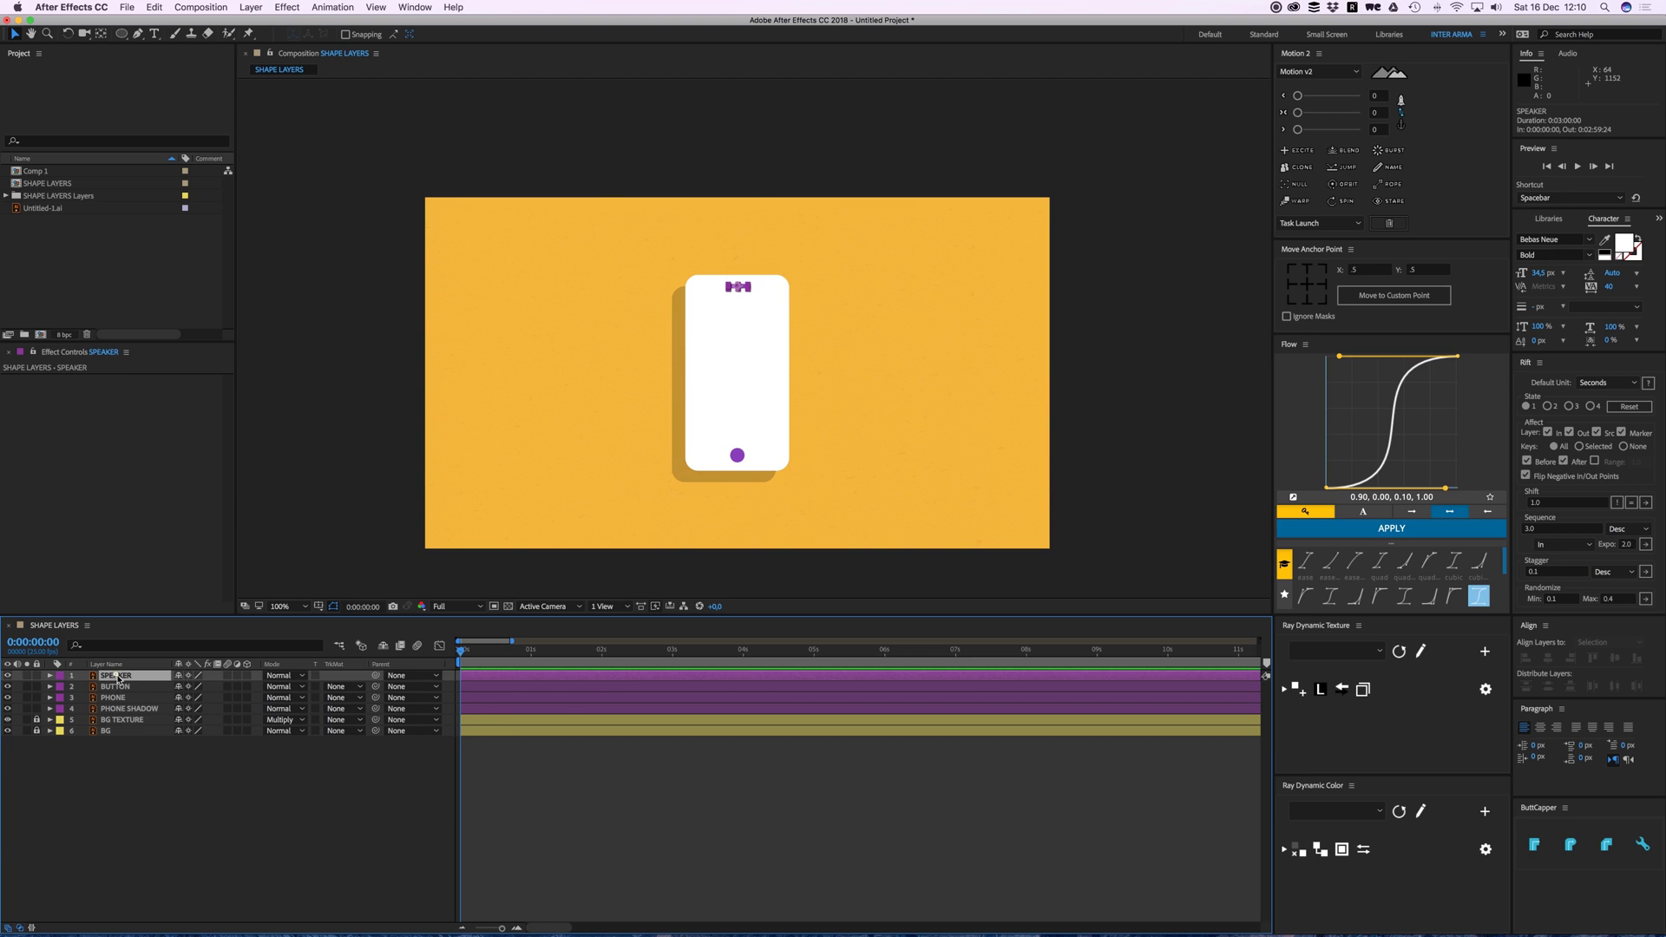
super+click(122, 687)
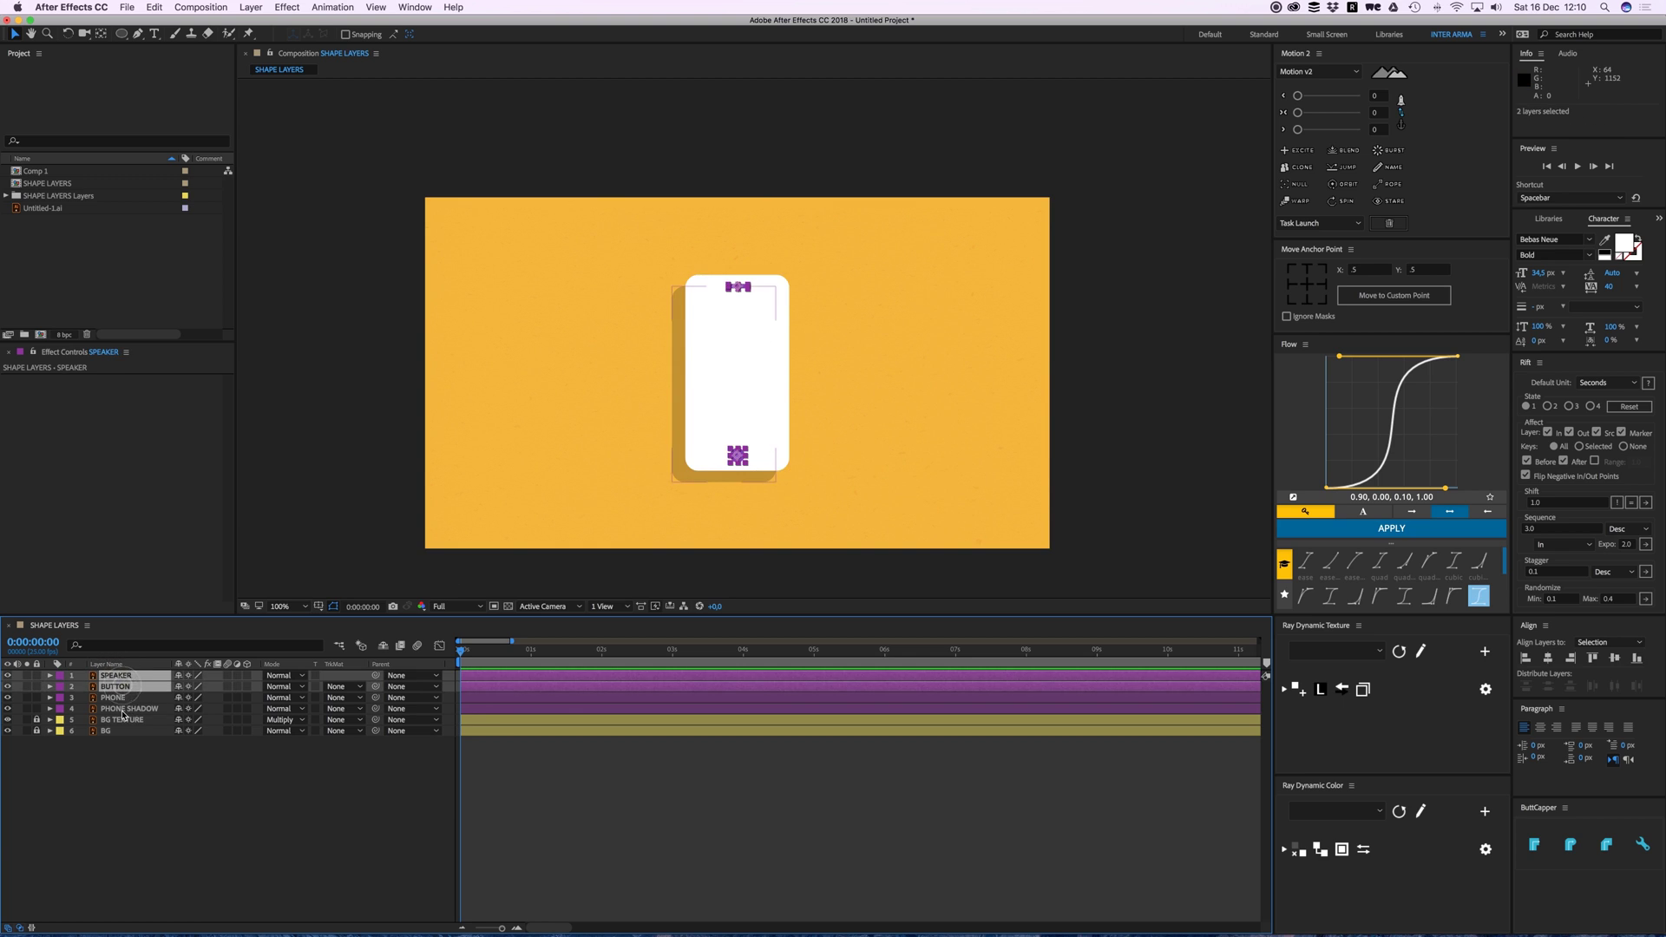
super+click(126, 709)
click(7, 709)
click(117, 698)
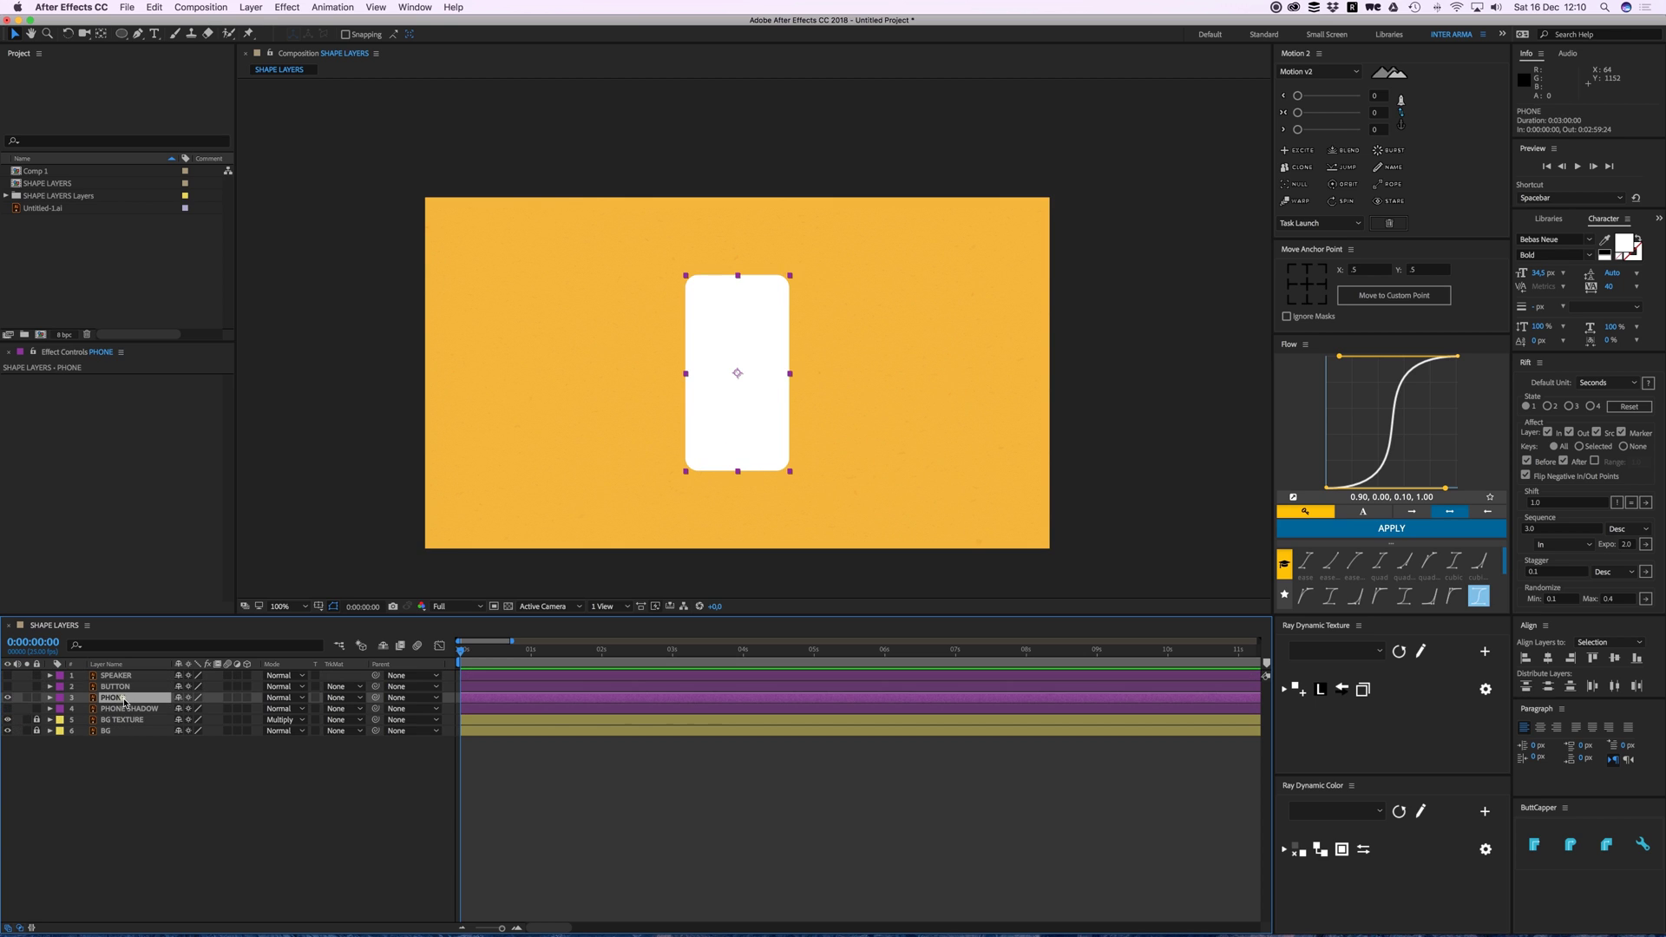
click(659, 809)
- Test-squash the PHONE body into a short strip and stretch it back taller
click(740, 412)
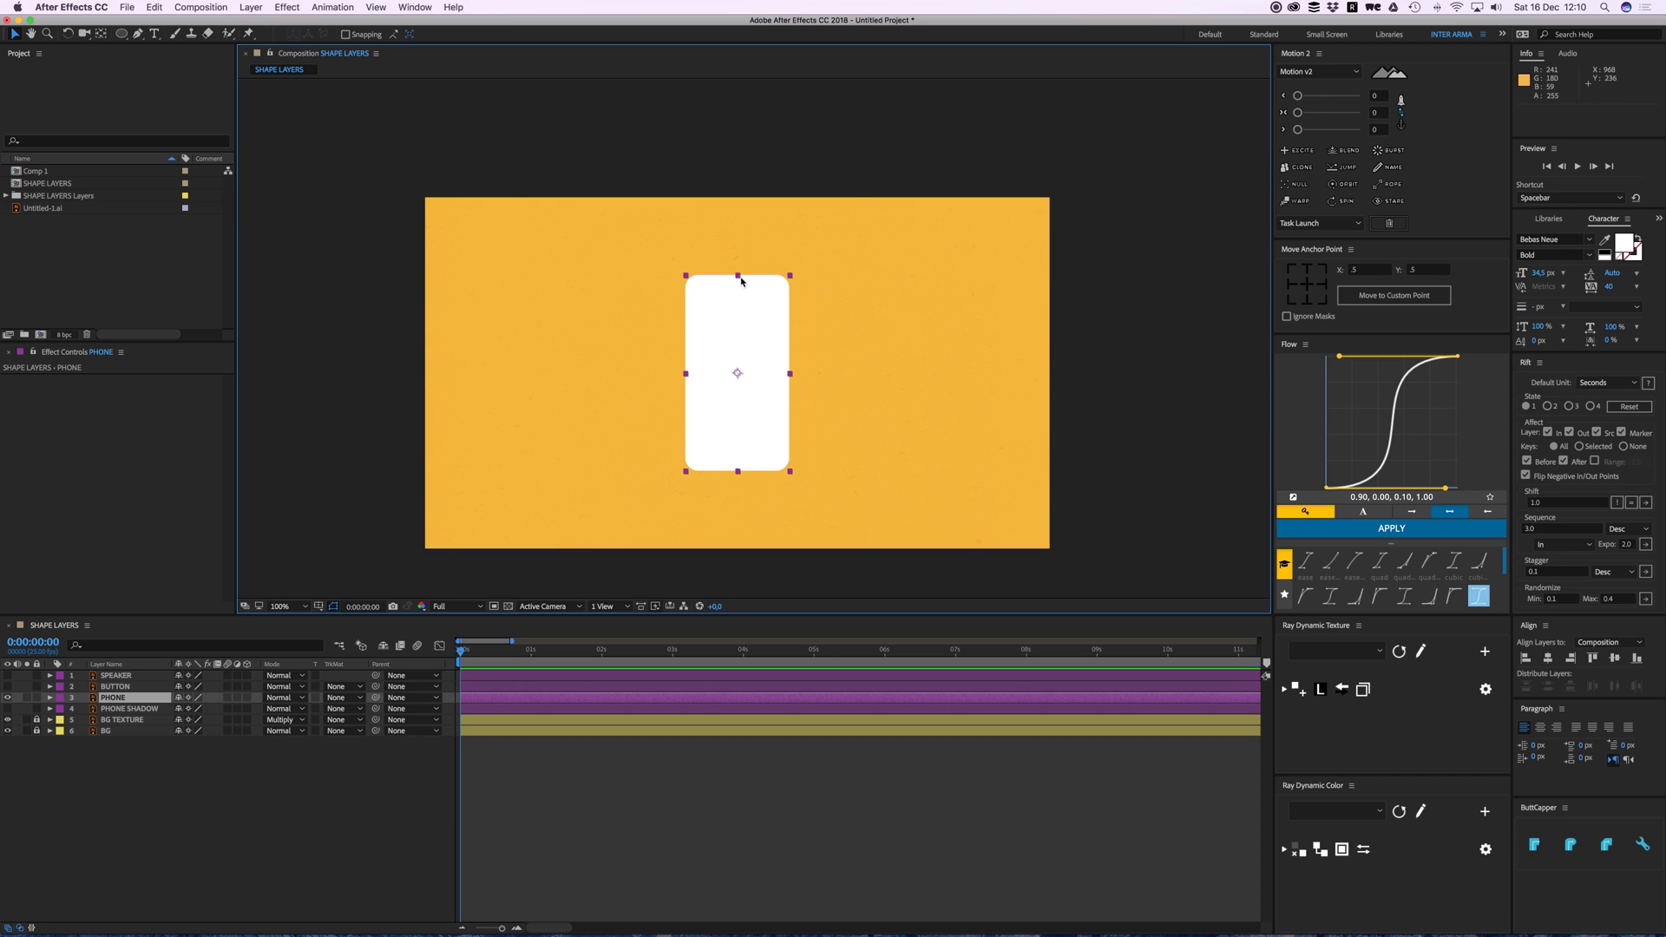
drag(737, 276, 737, 349)
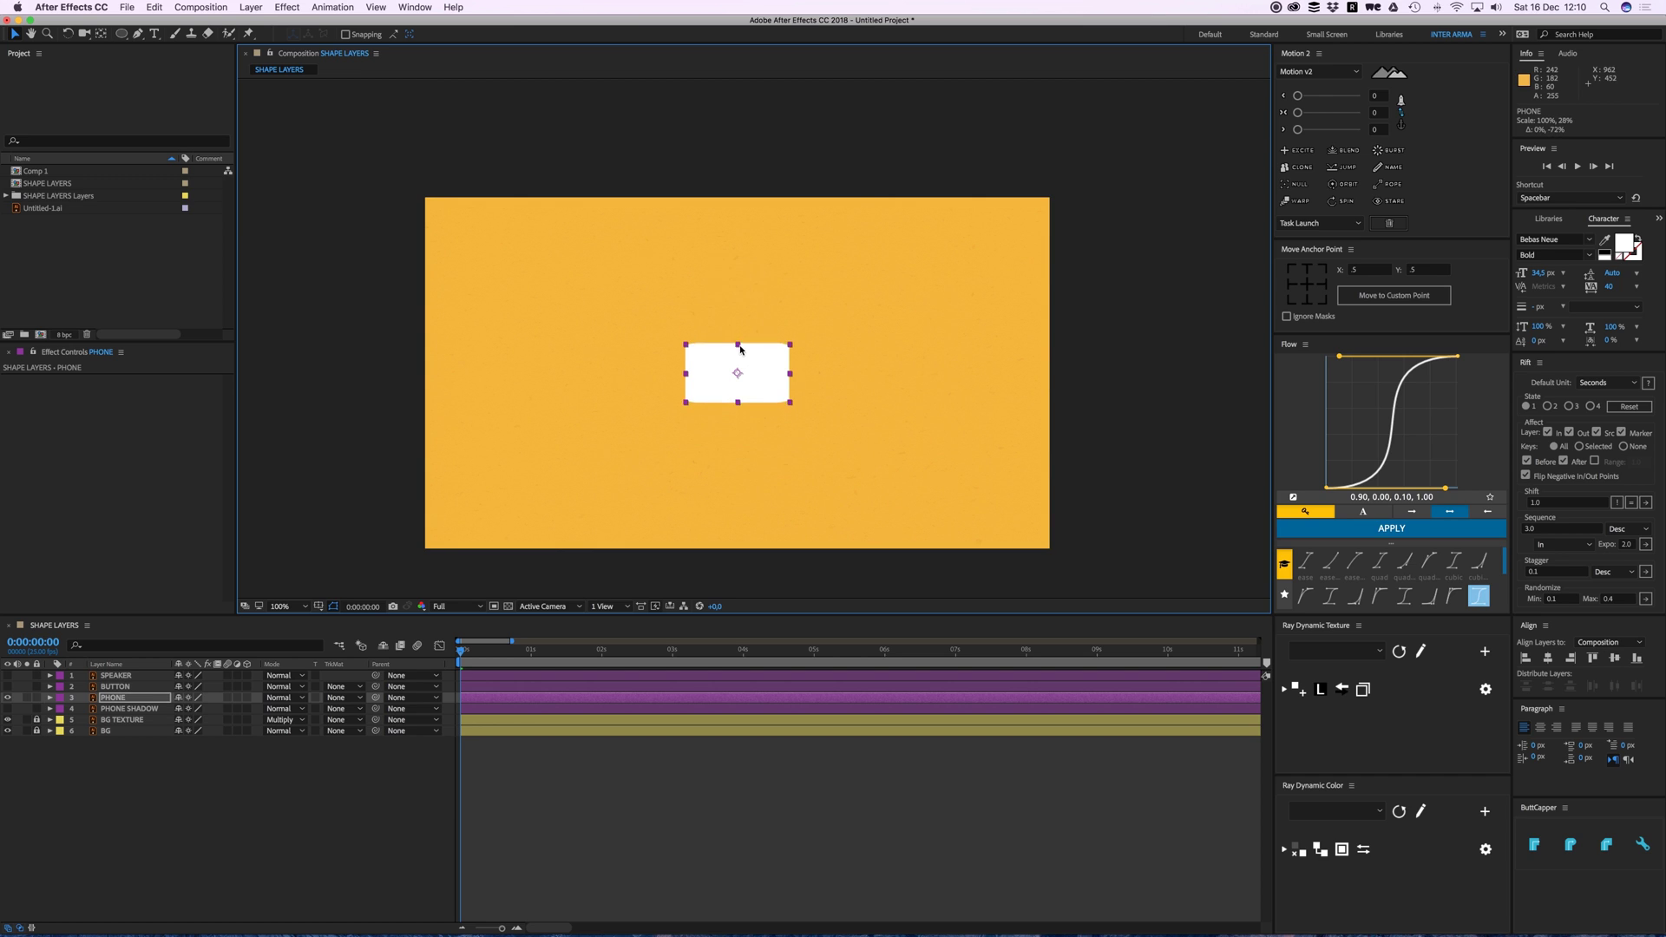
click(712, 827)
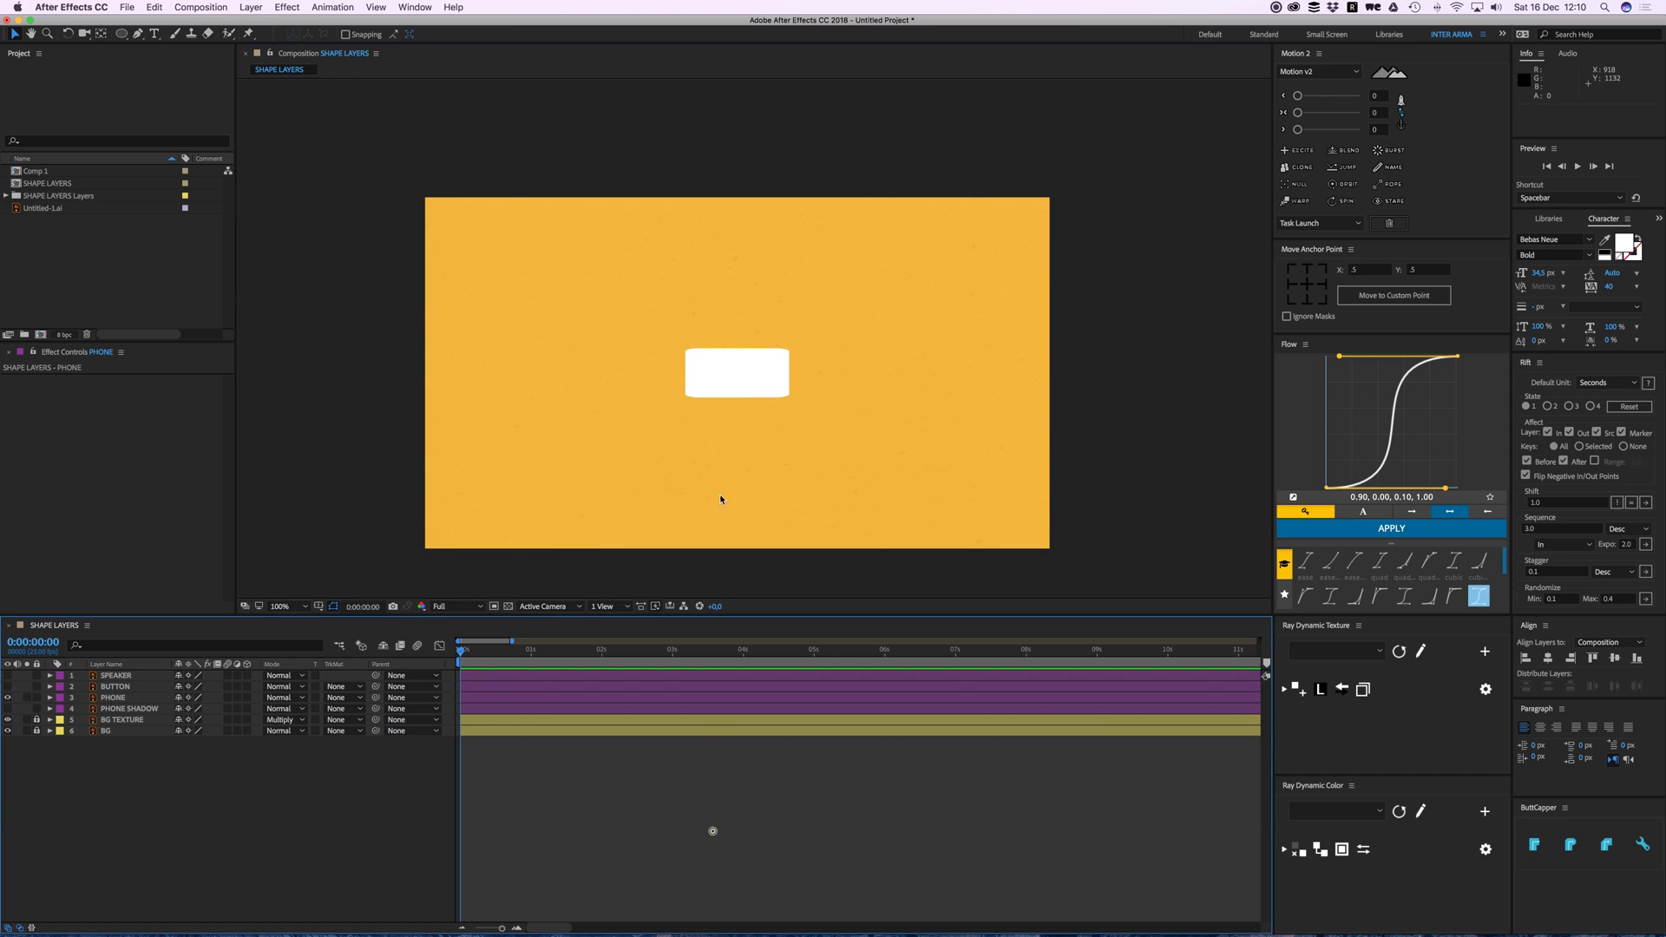
key(period)
click(739, 364)
mouse_move(721, 358)
mouse_down()
mouse_move(722, 211)
mouse_move(722, 352)
mouse_up()
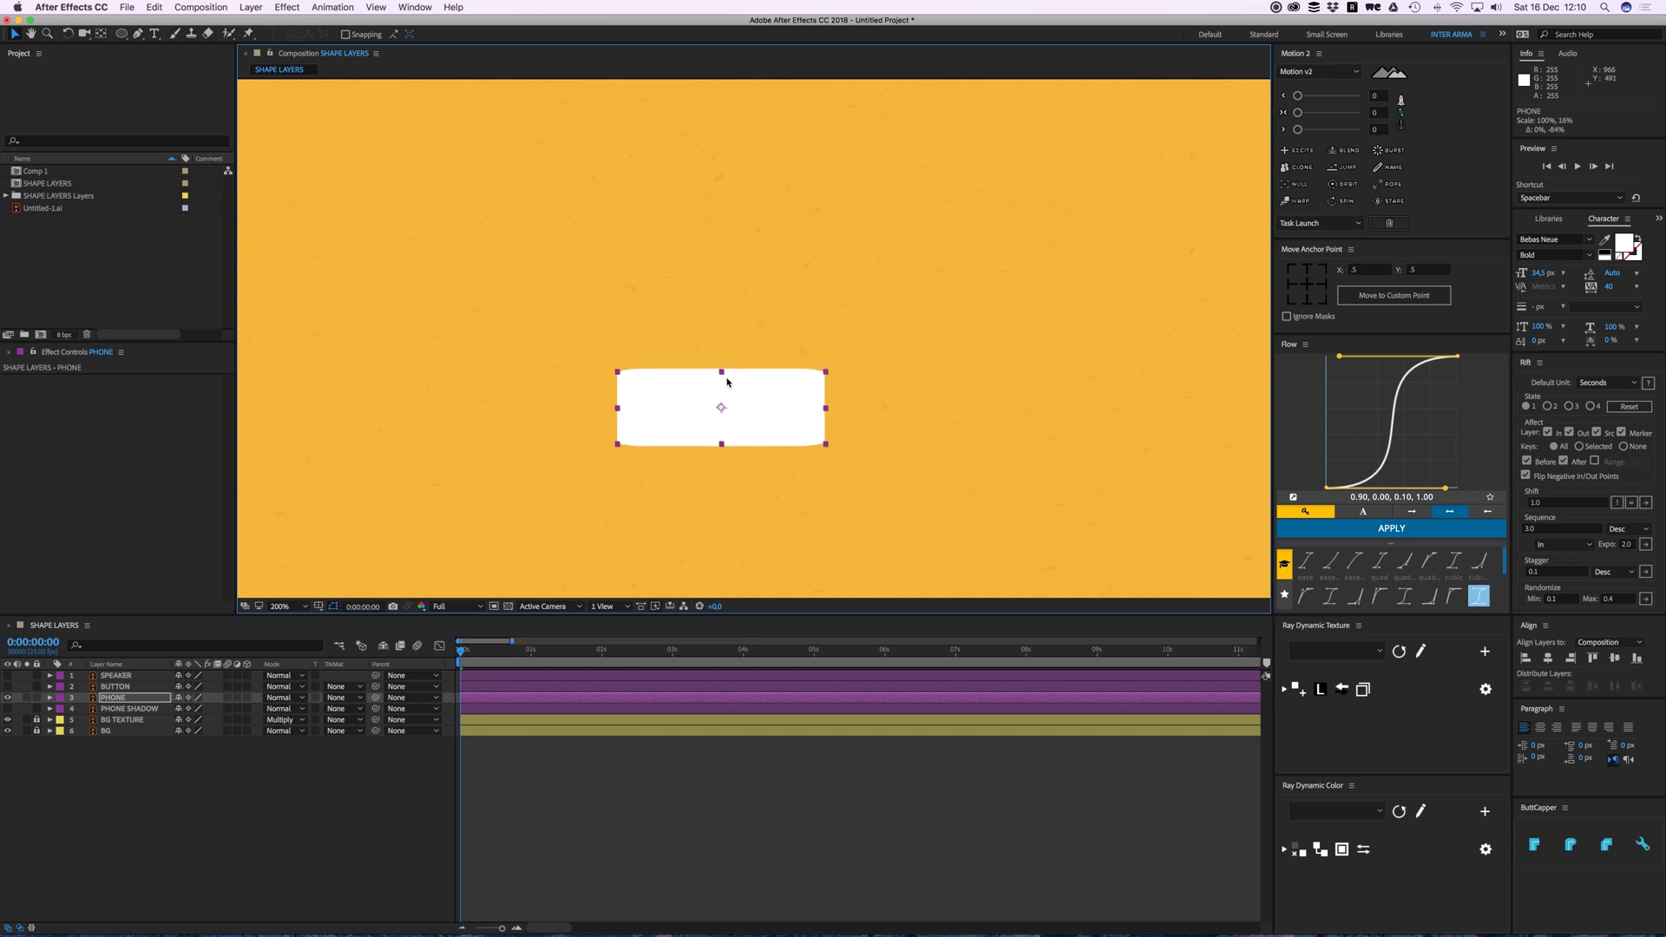
click(739, 326)
key(slash)
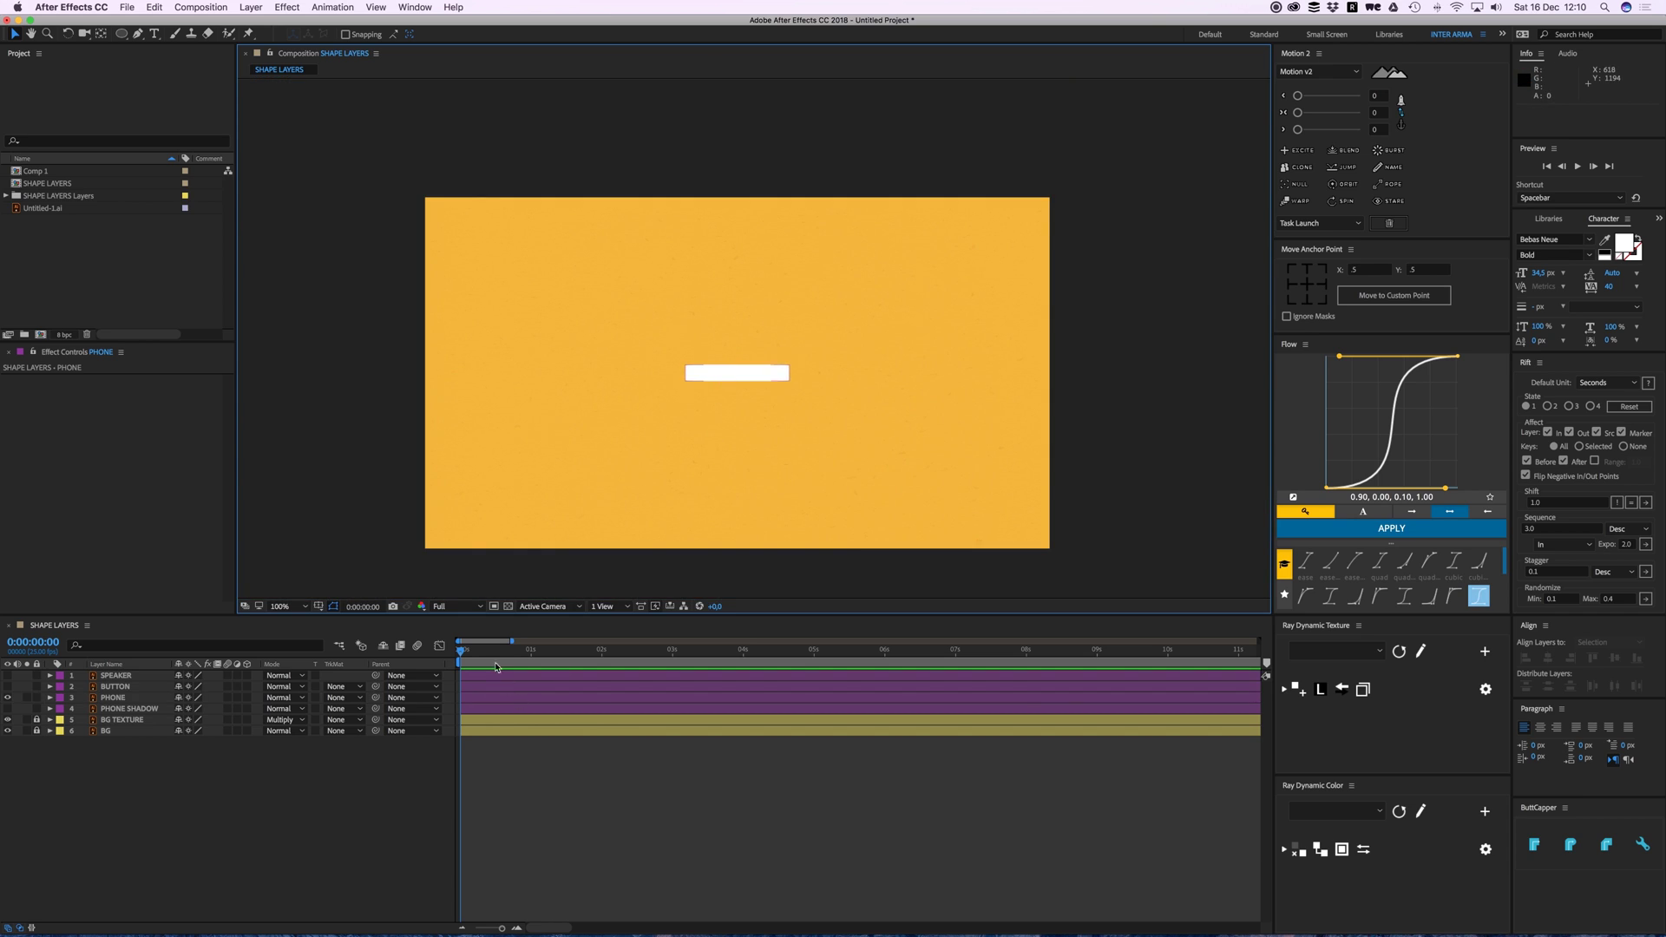
- Preview, then undo so the PHONE body returns to full size
key(space)
click(575, 695)
key(ctrl+z)
key(period)
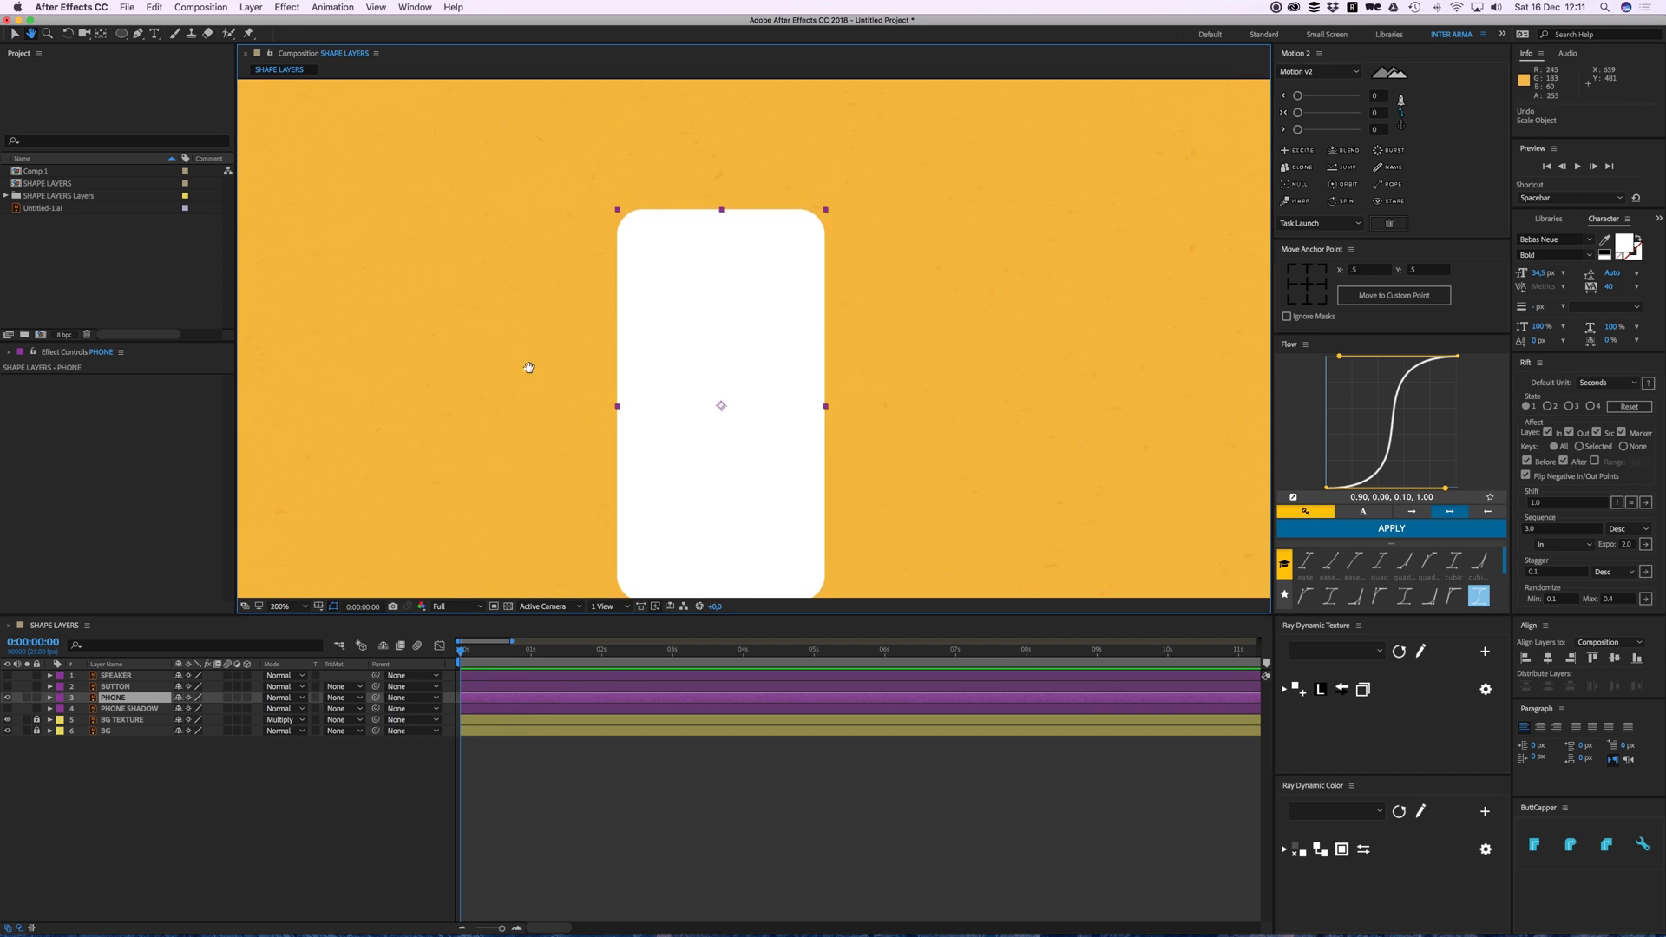
drag(528, 365, 532, 353)
key(comma)
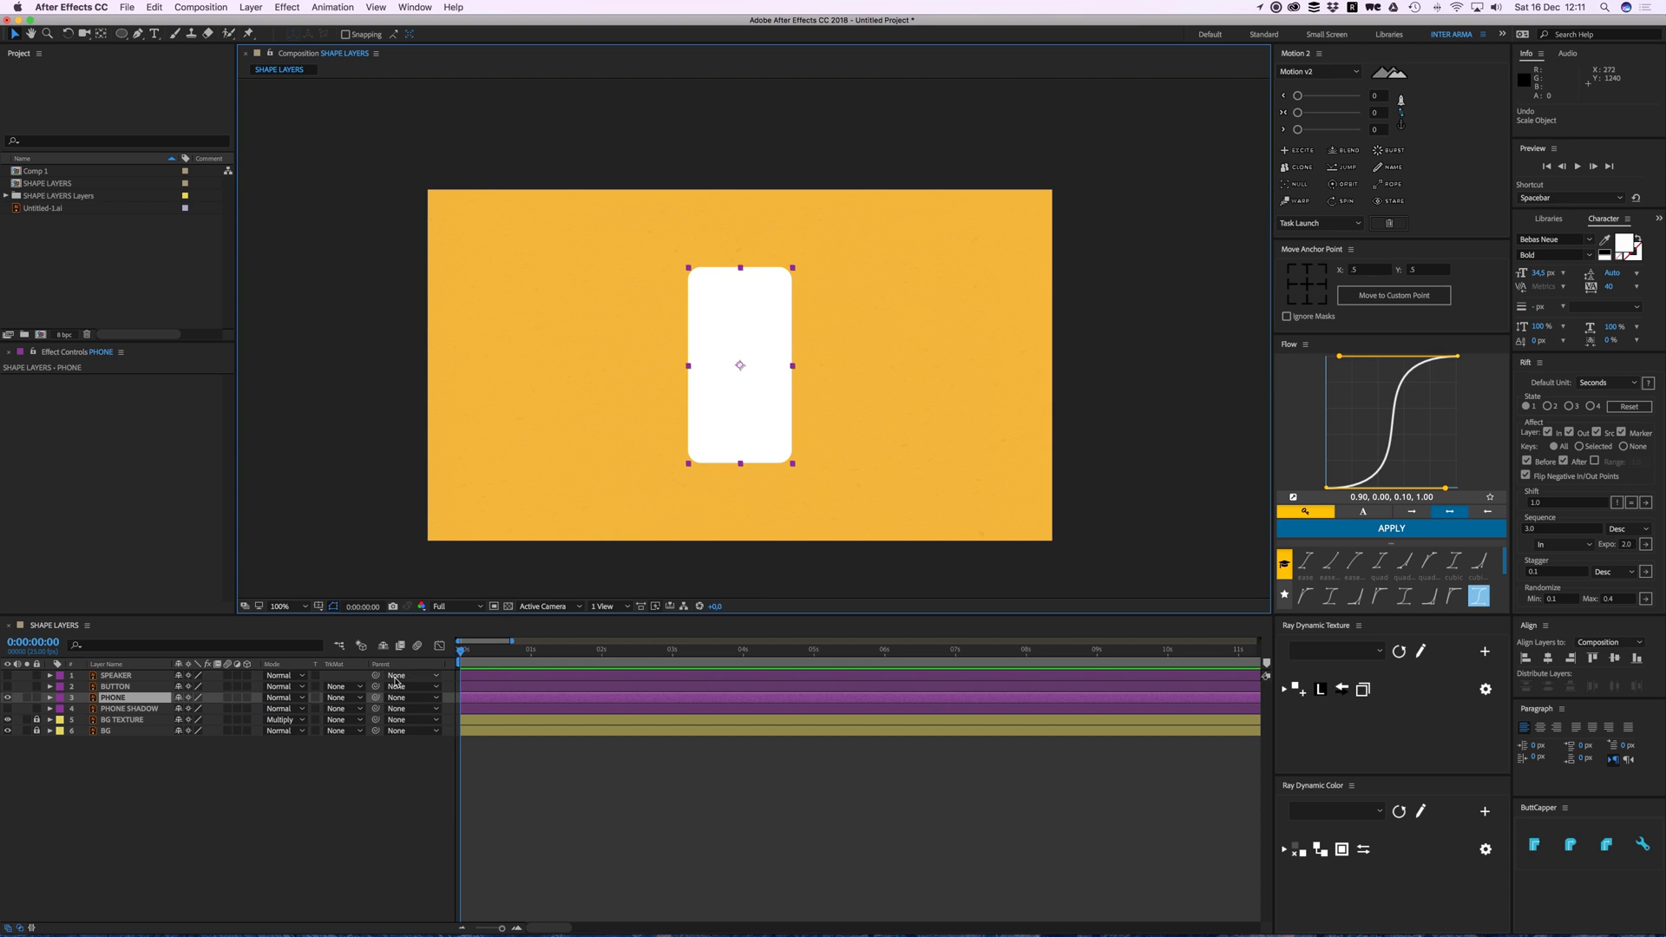
- Create a PHONE Outlines shape layer from PHONE and delete the original vector layer
right_click(116, 702)
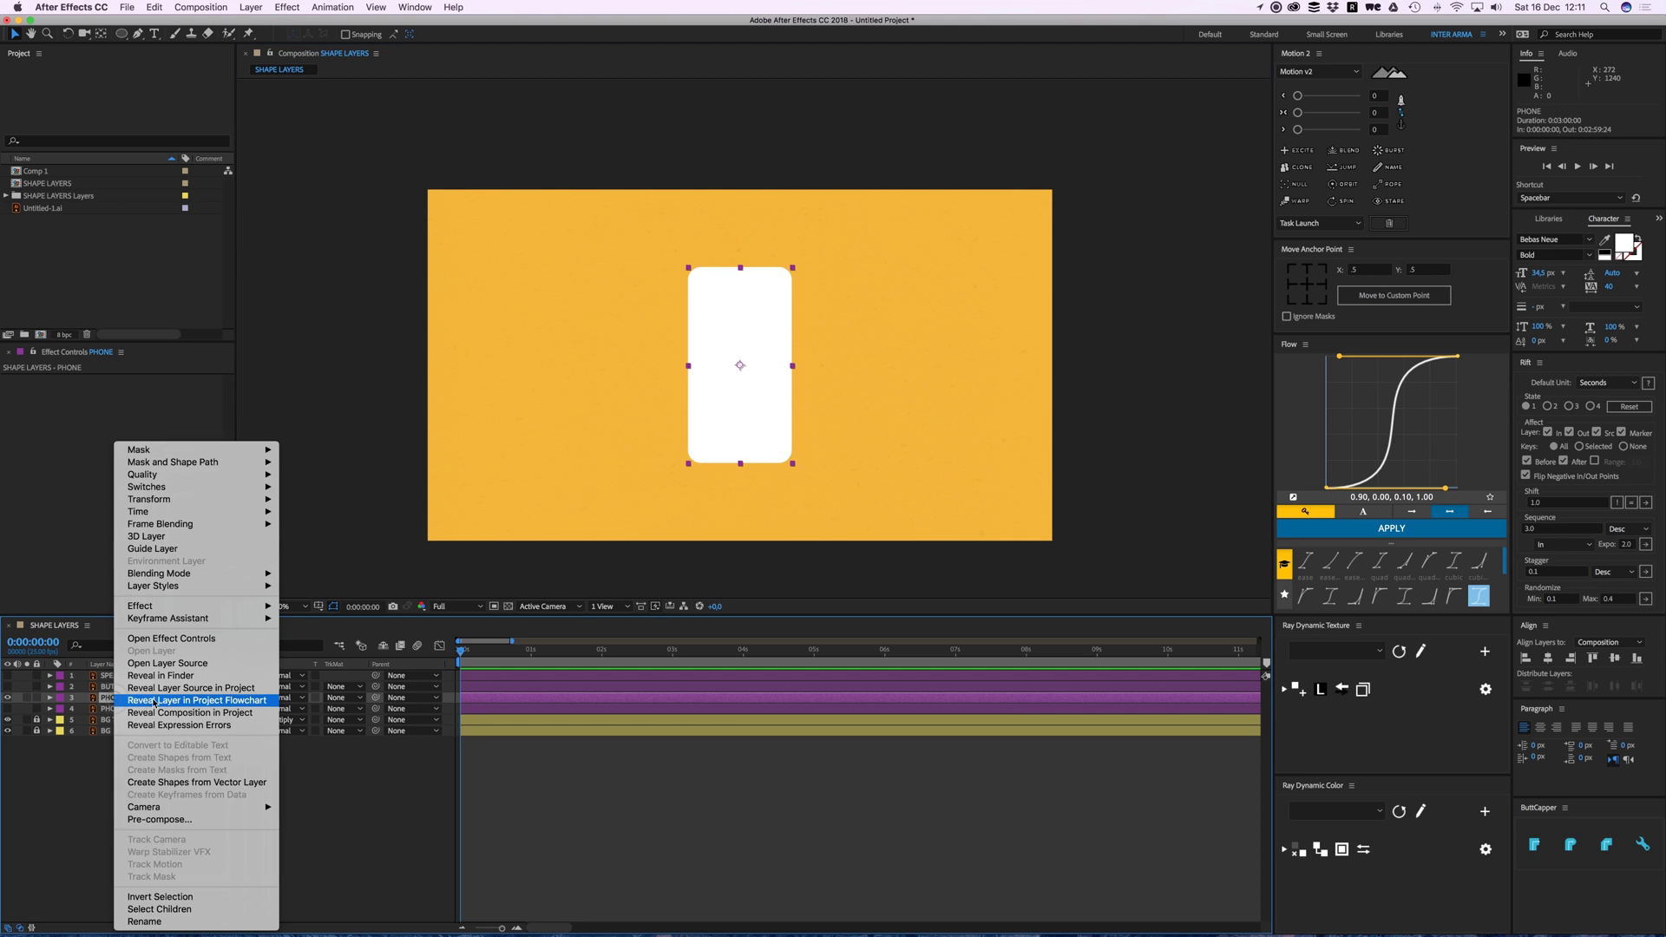
click(250, 785)
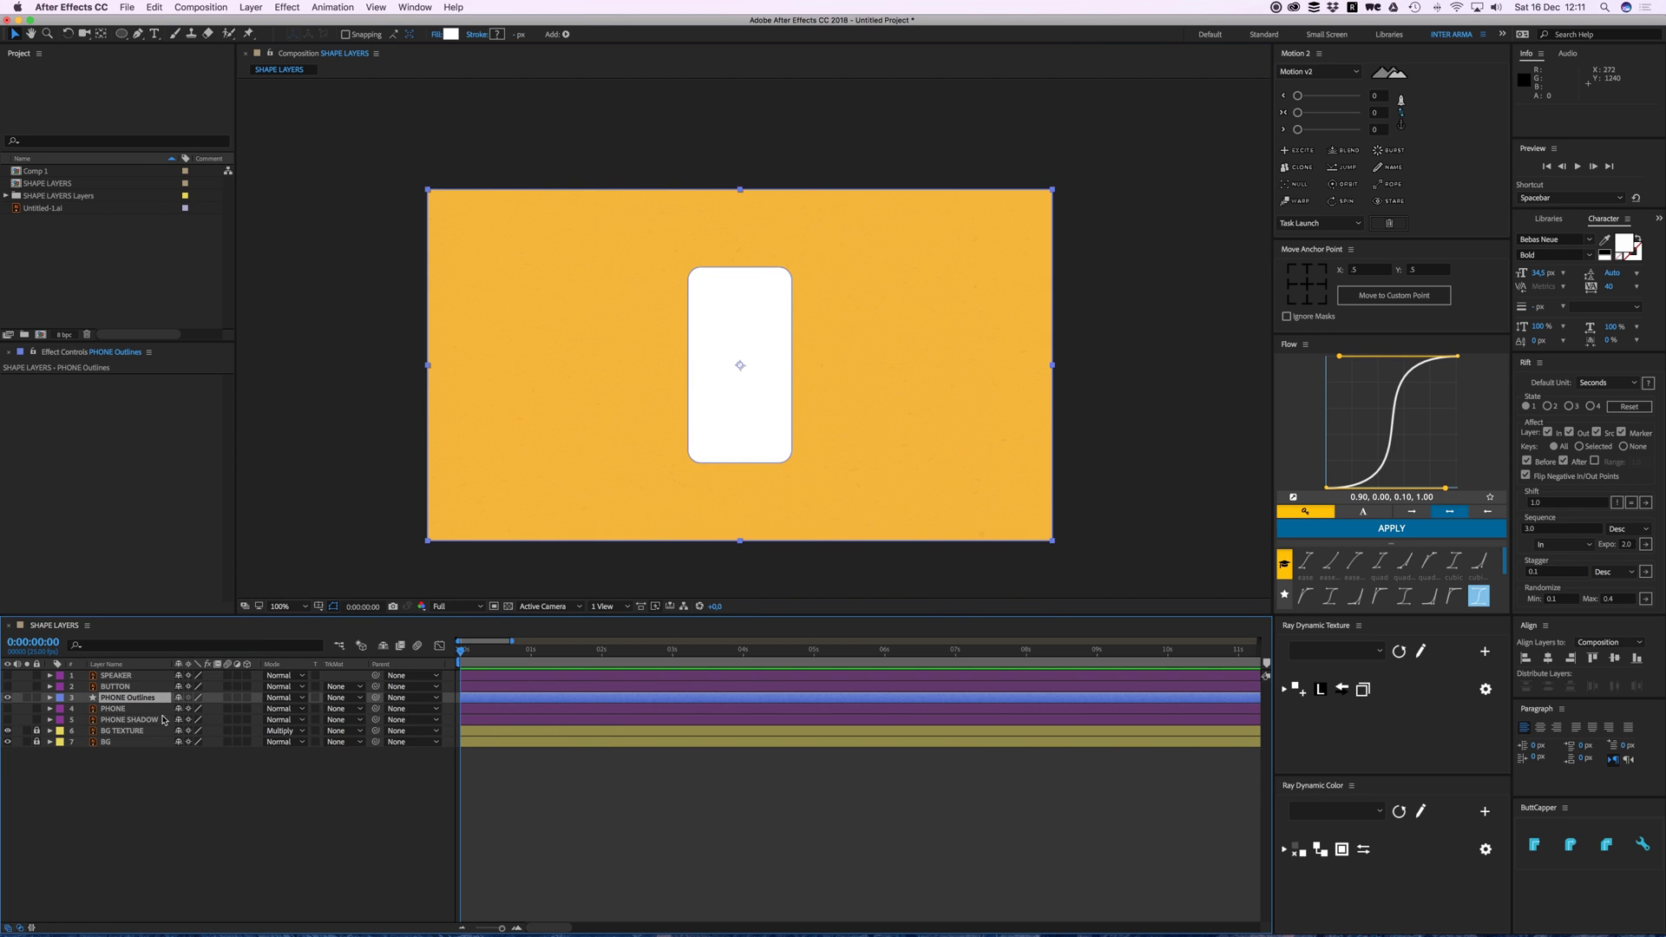
click(111, 710)
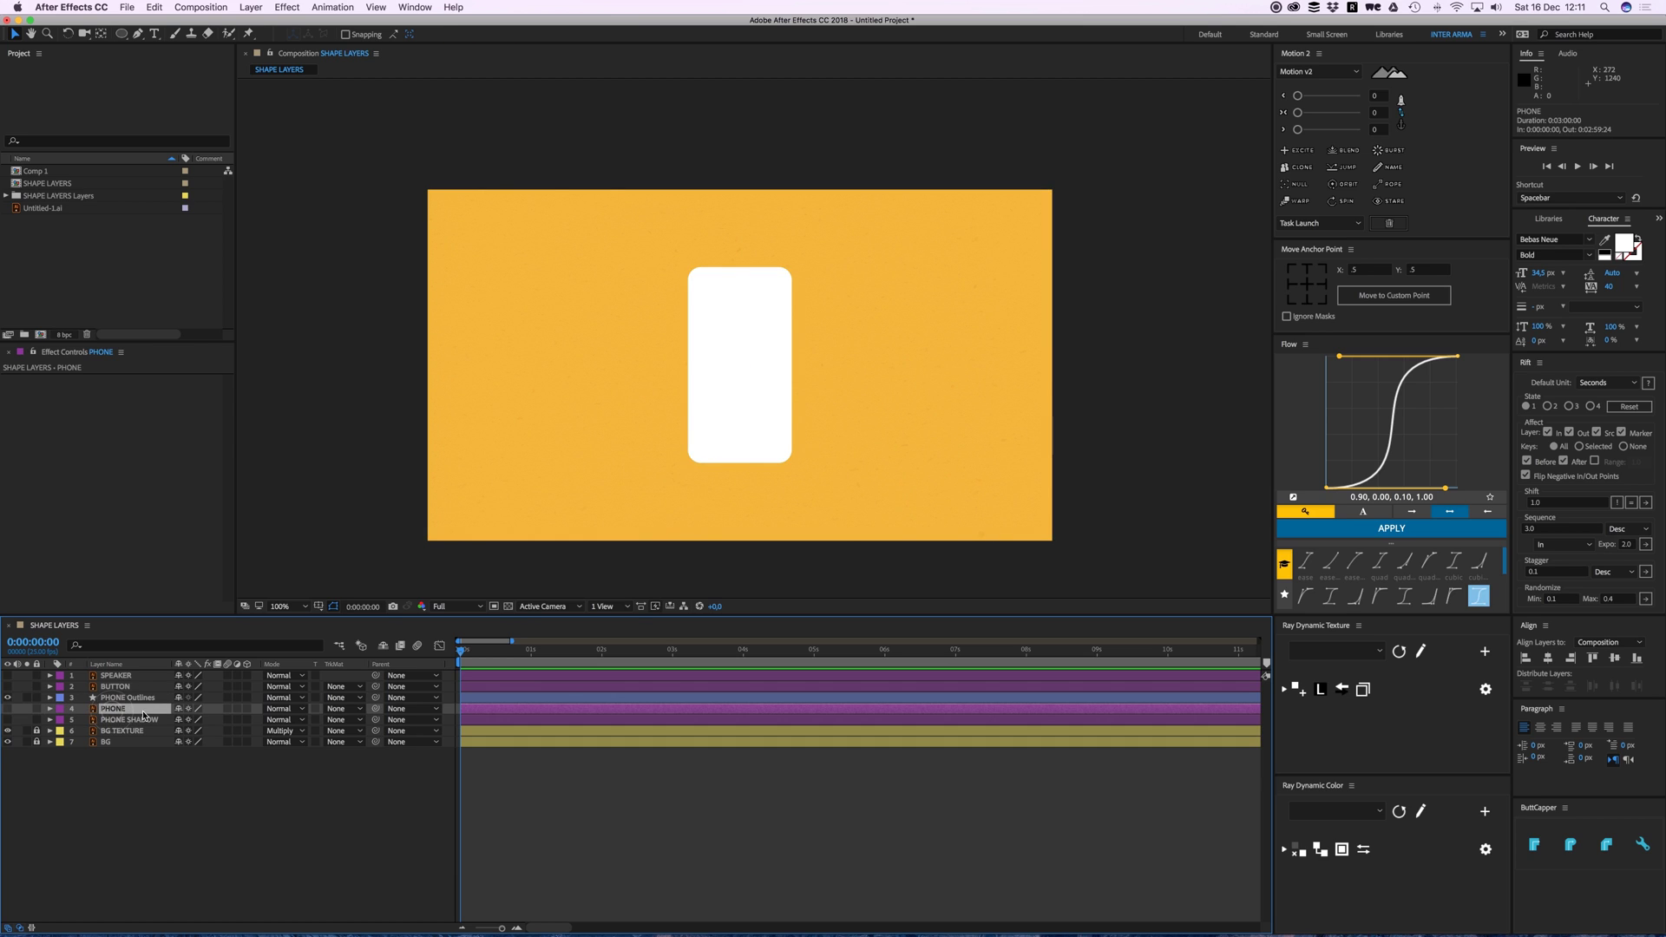
key(Delete)
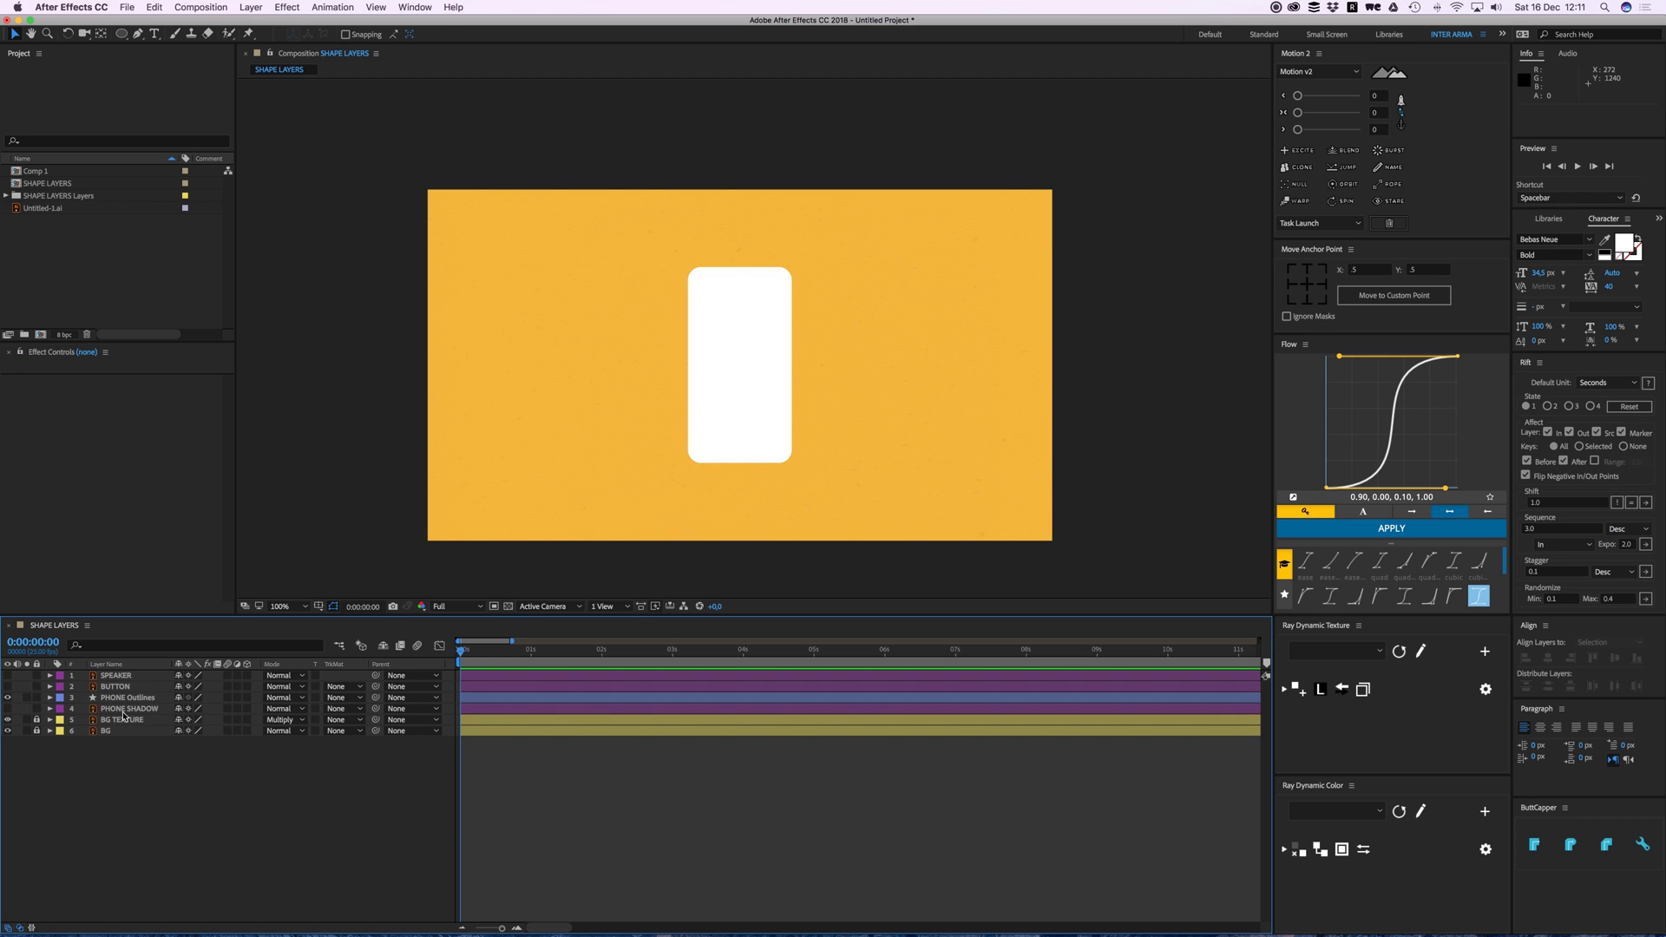
click(122, 697)
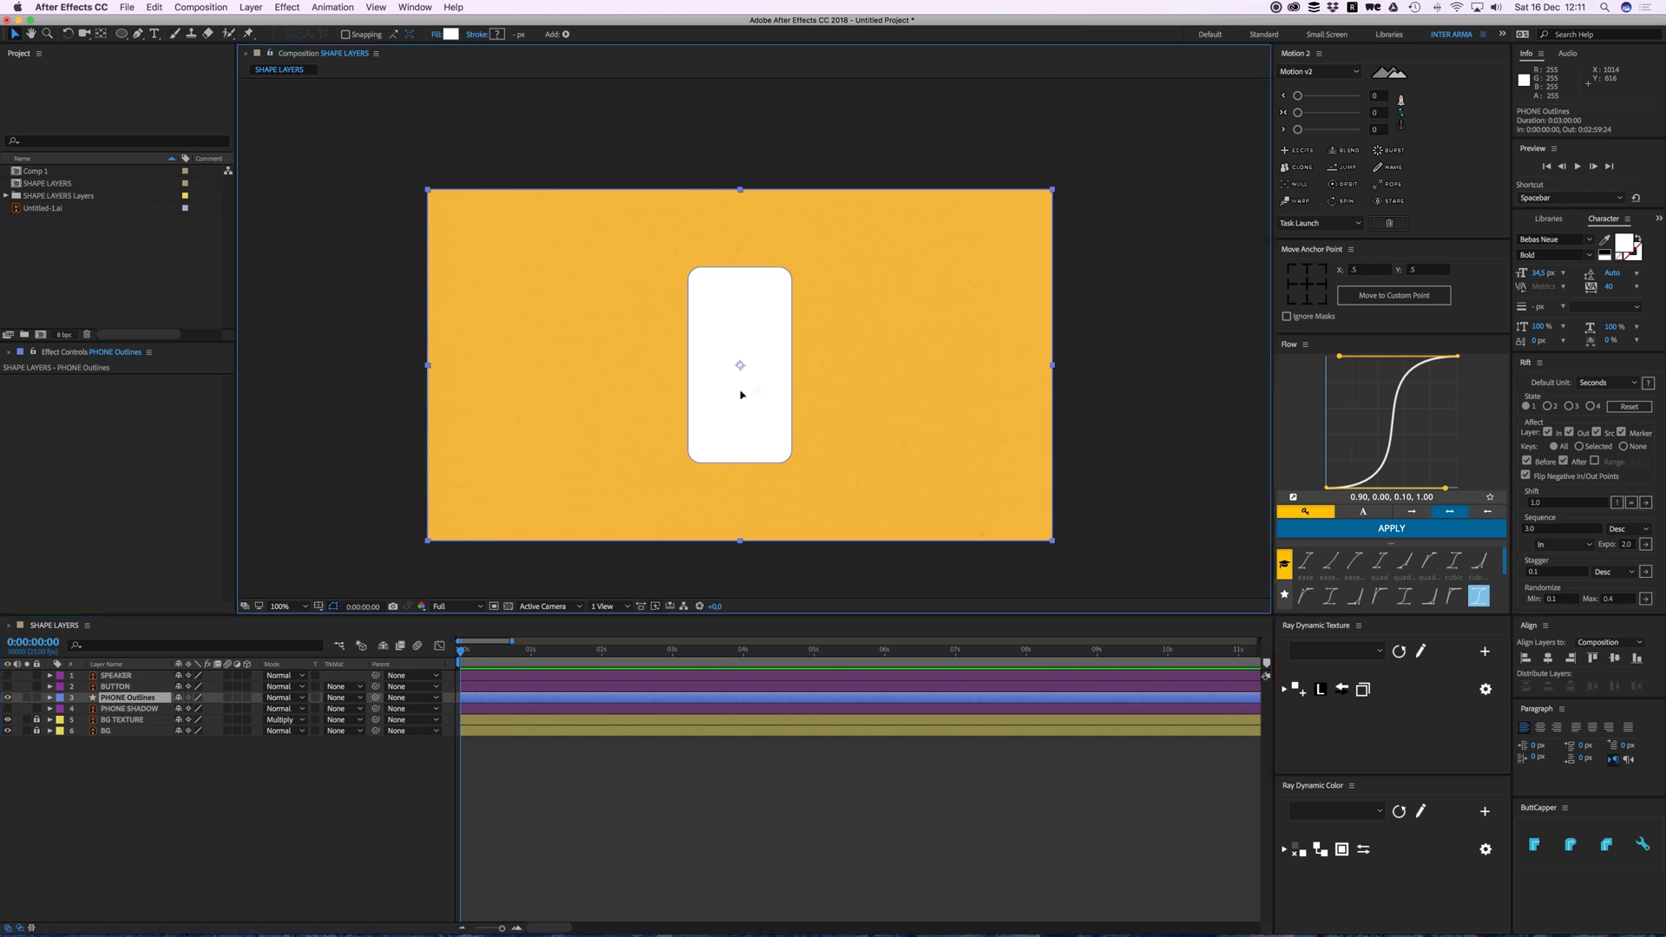
drag(740, 387, 741, 361)
key(ctrl+z)
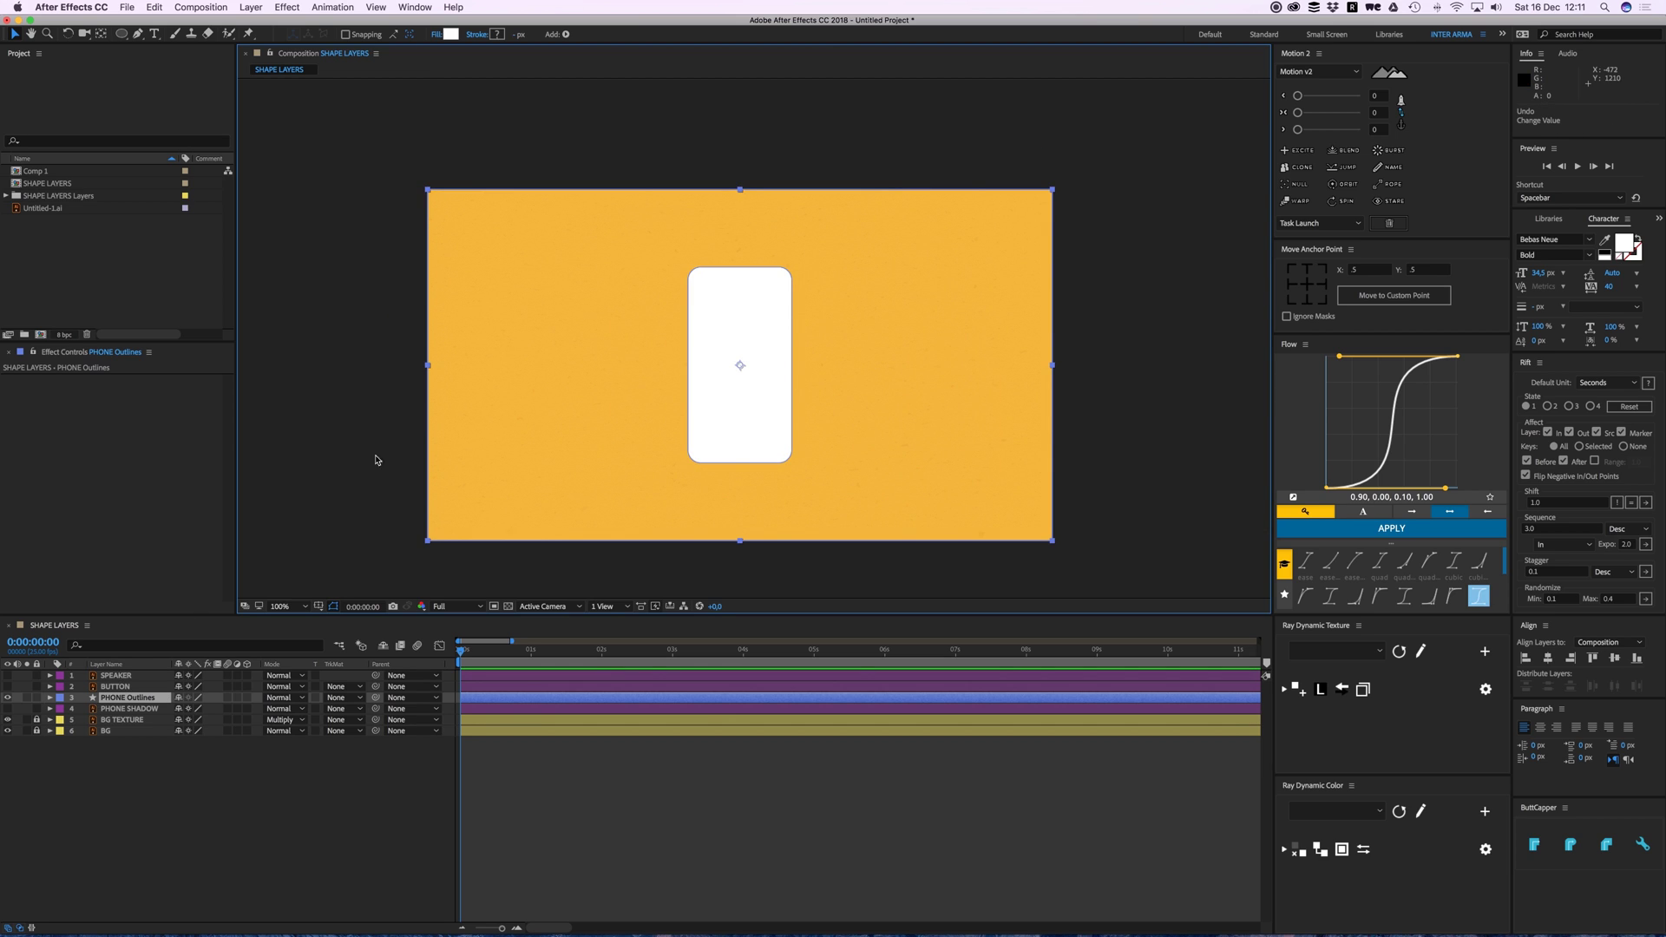
- Delete the nested Group 1 inside PHONE Outlines Contents, leaving the path directly in Group 1
click(49, 697)
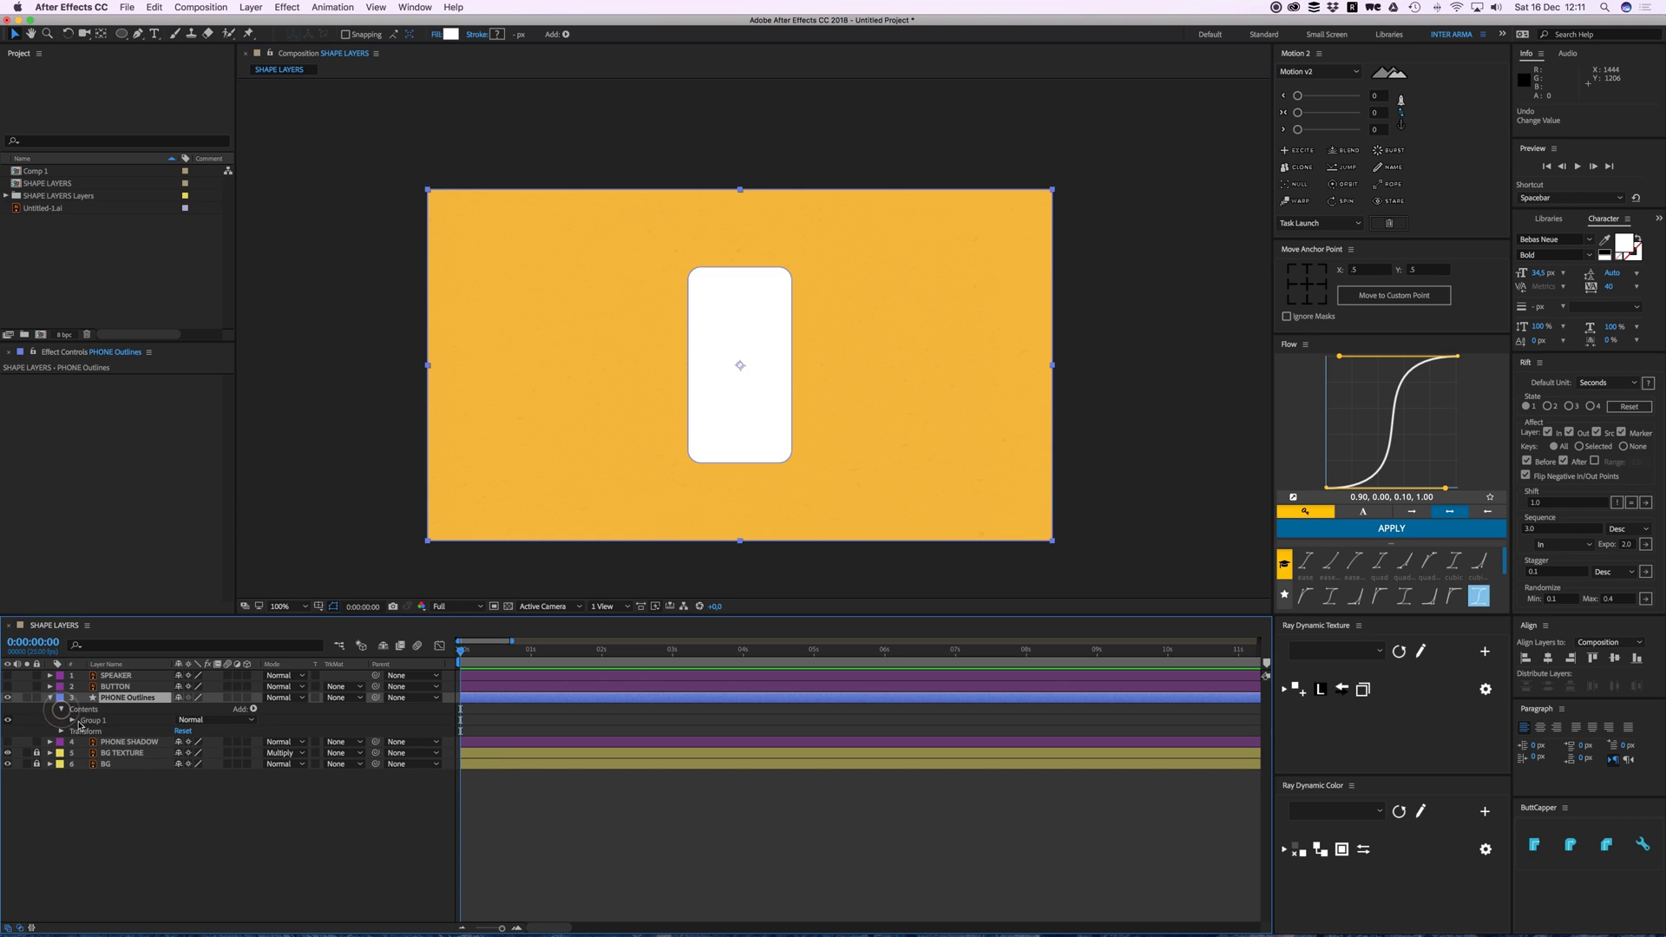
click(61, 709)
click(108, 745)
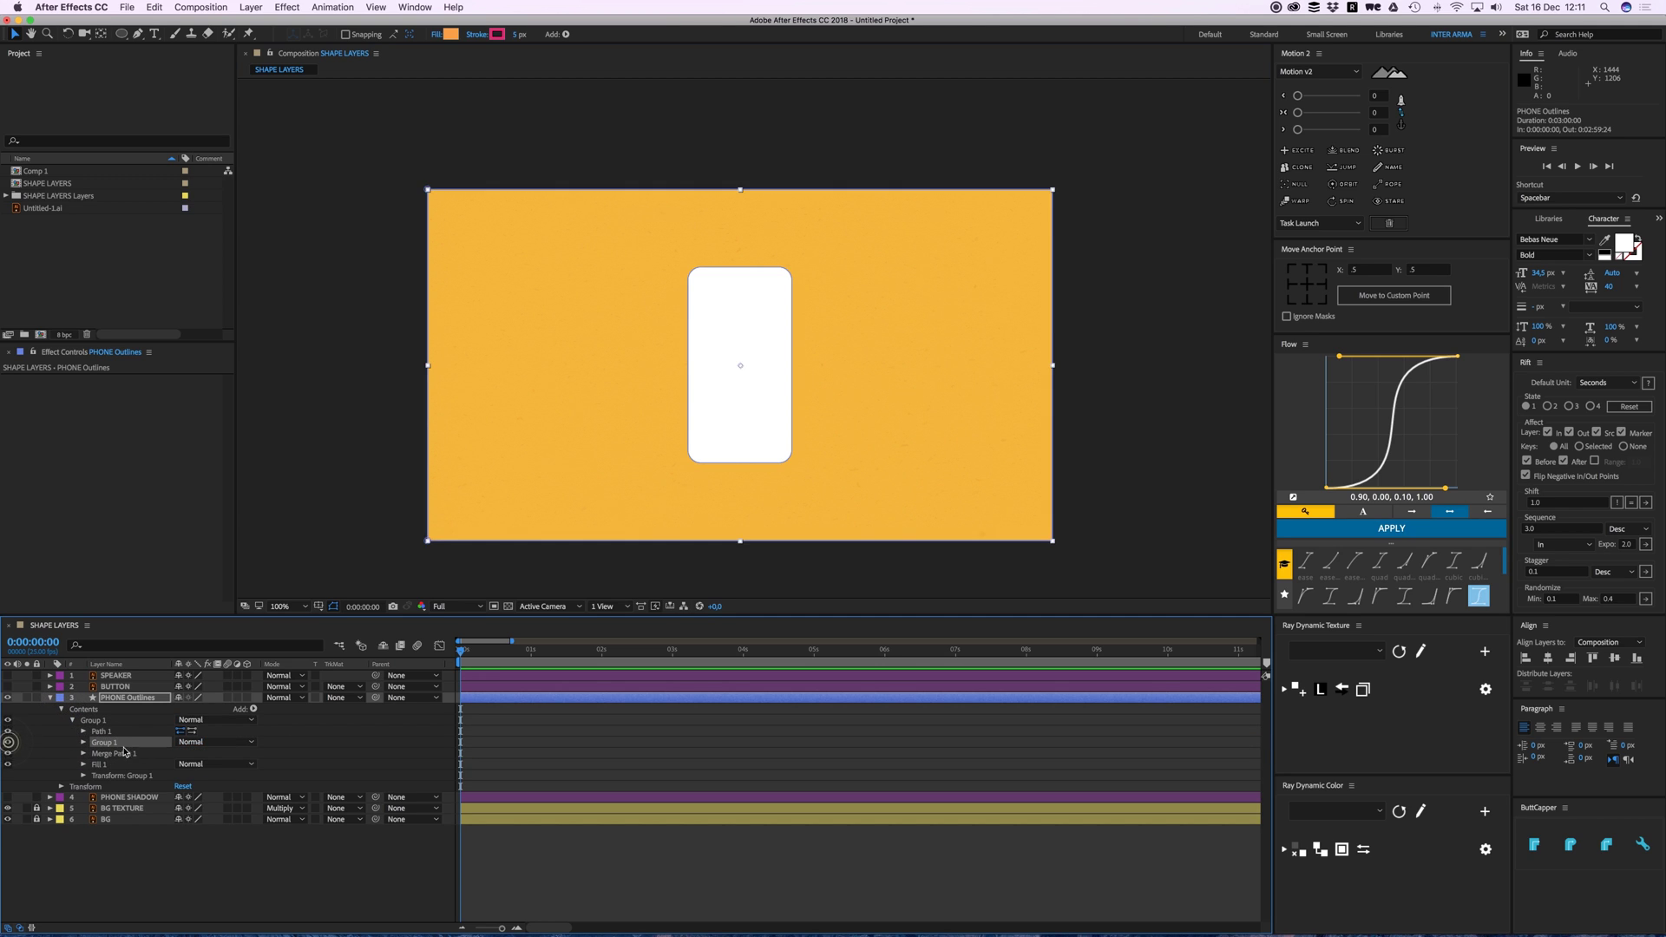
key(Delete)
click(108, 745)
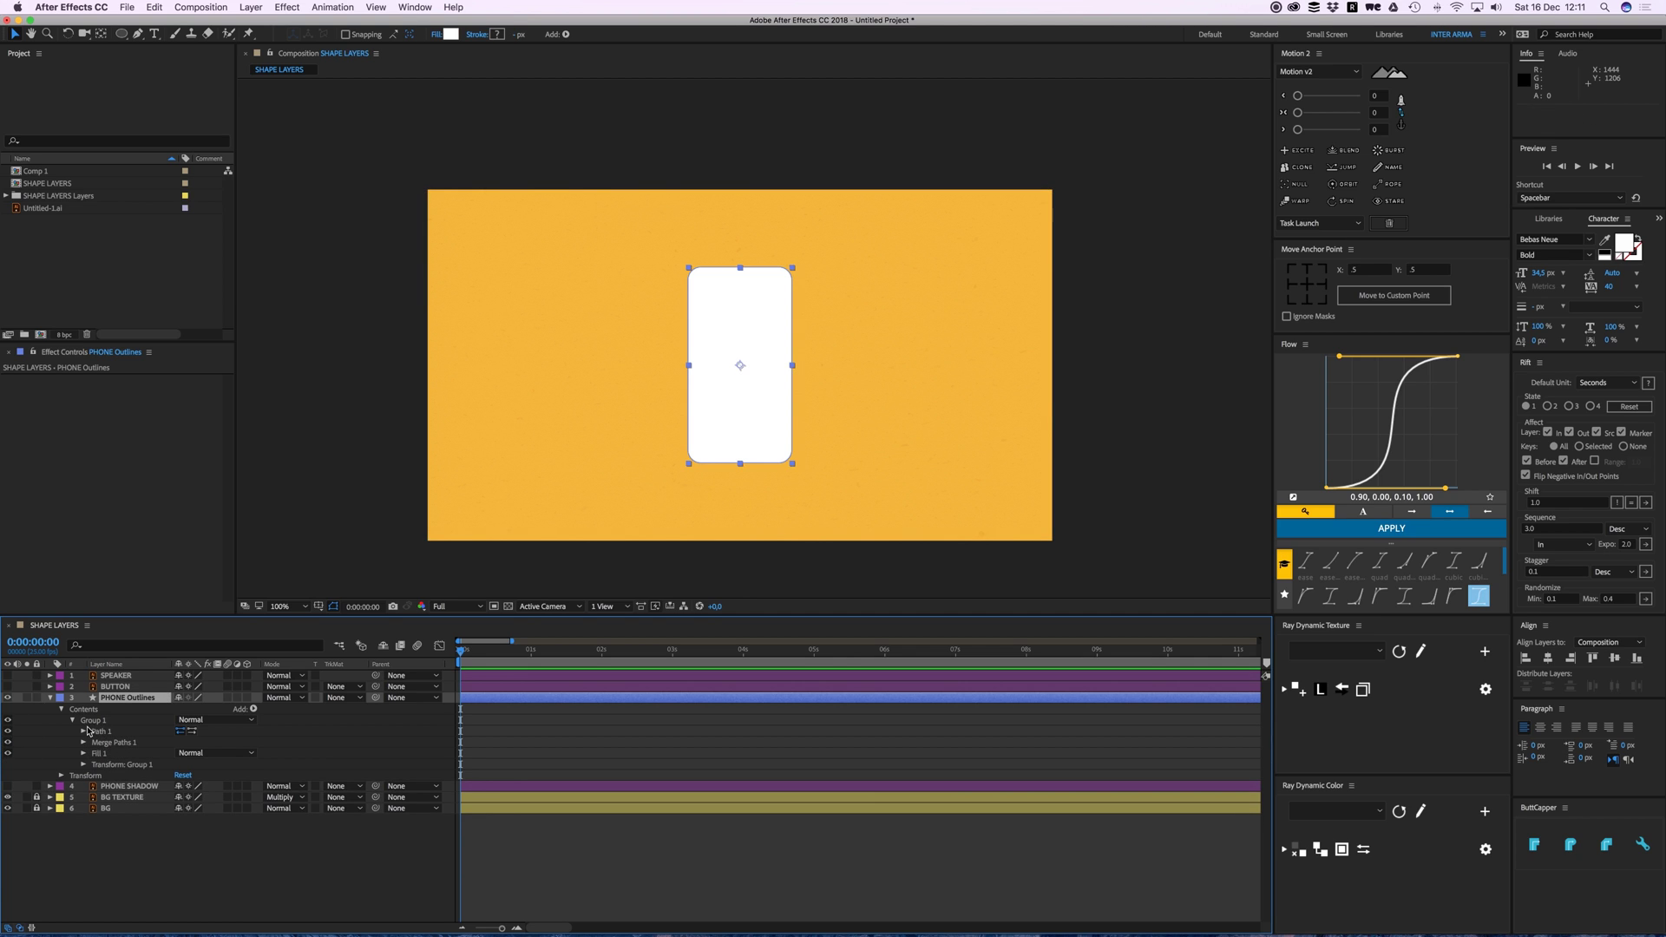
drag(739, 328, 588, 402)
key(ctrl+z)
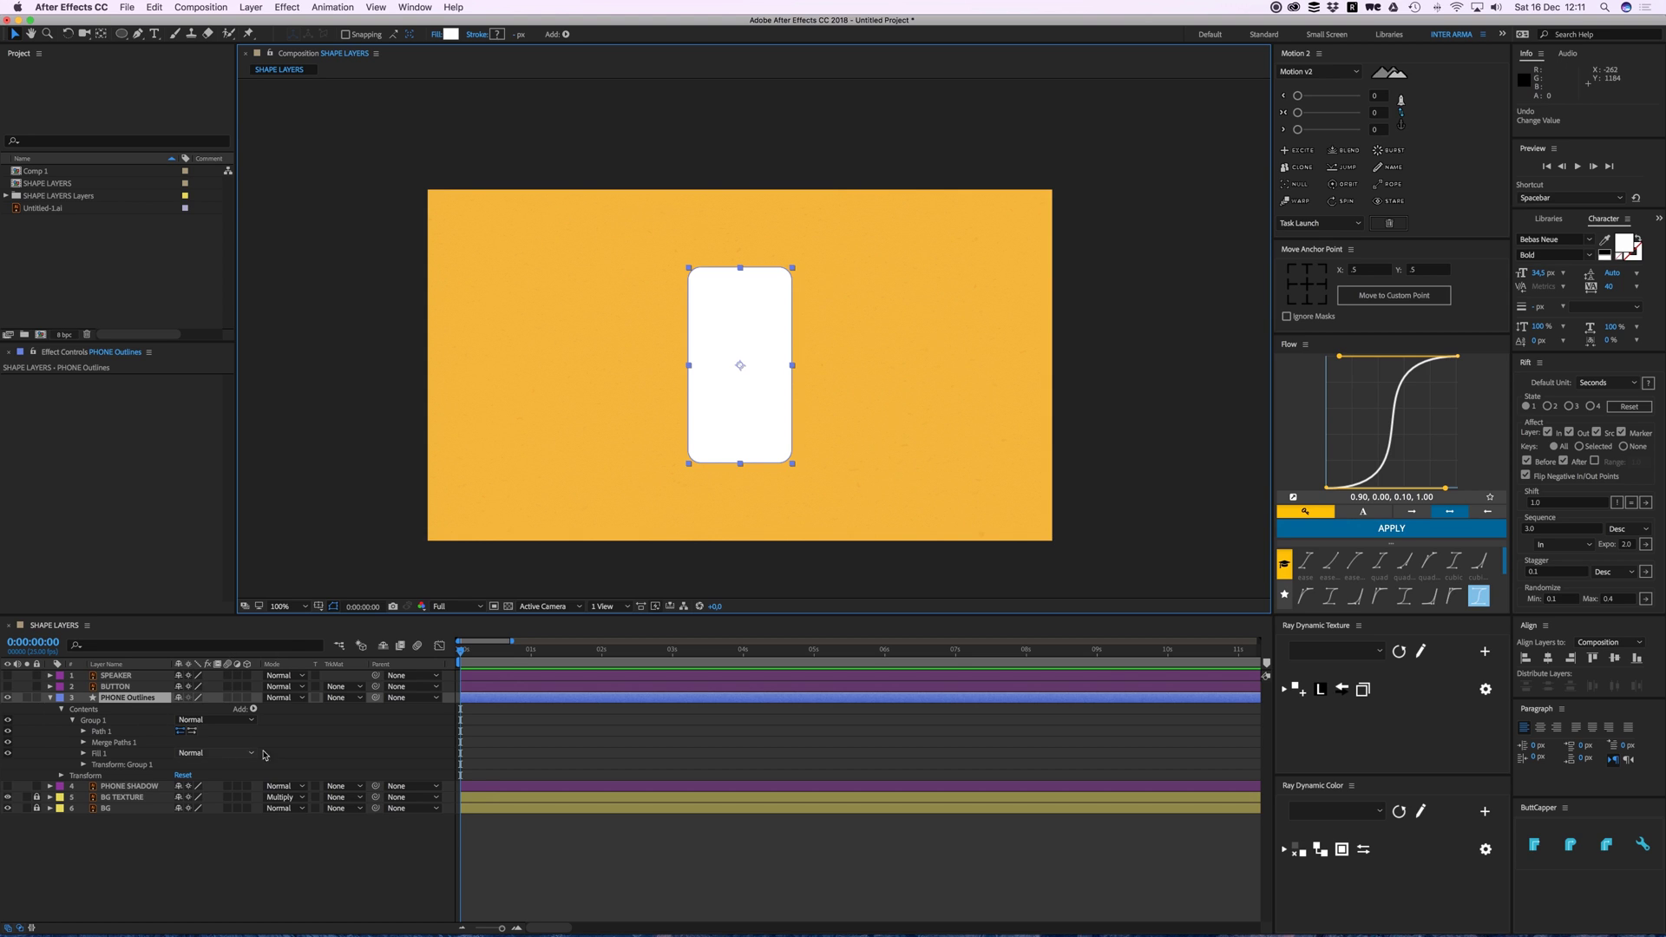
- Revert the dragged top-left vertex of the phone path, then reselect PHONE Outlines
key(period)
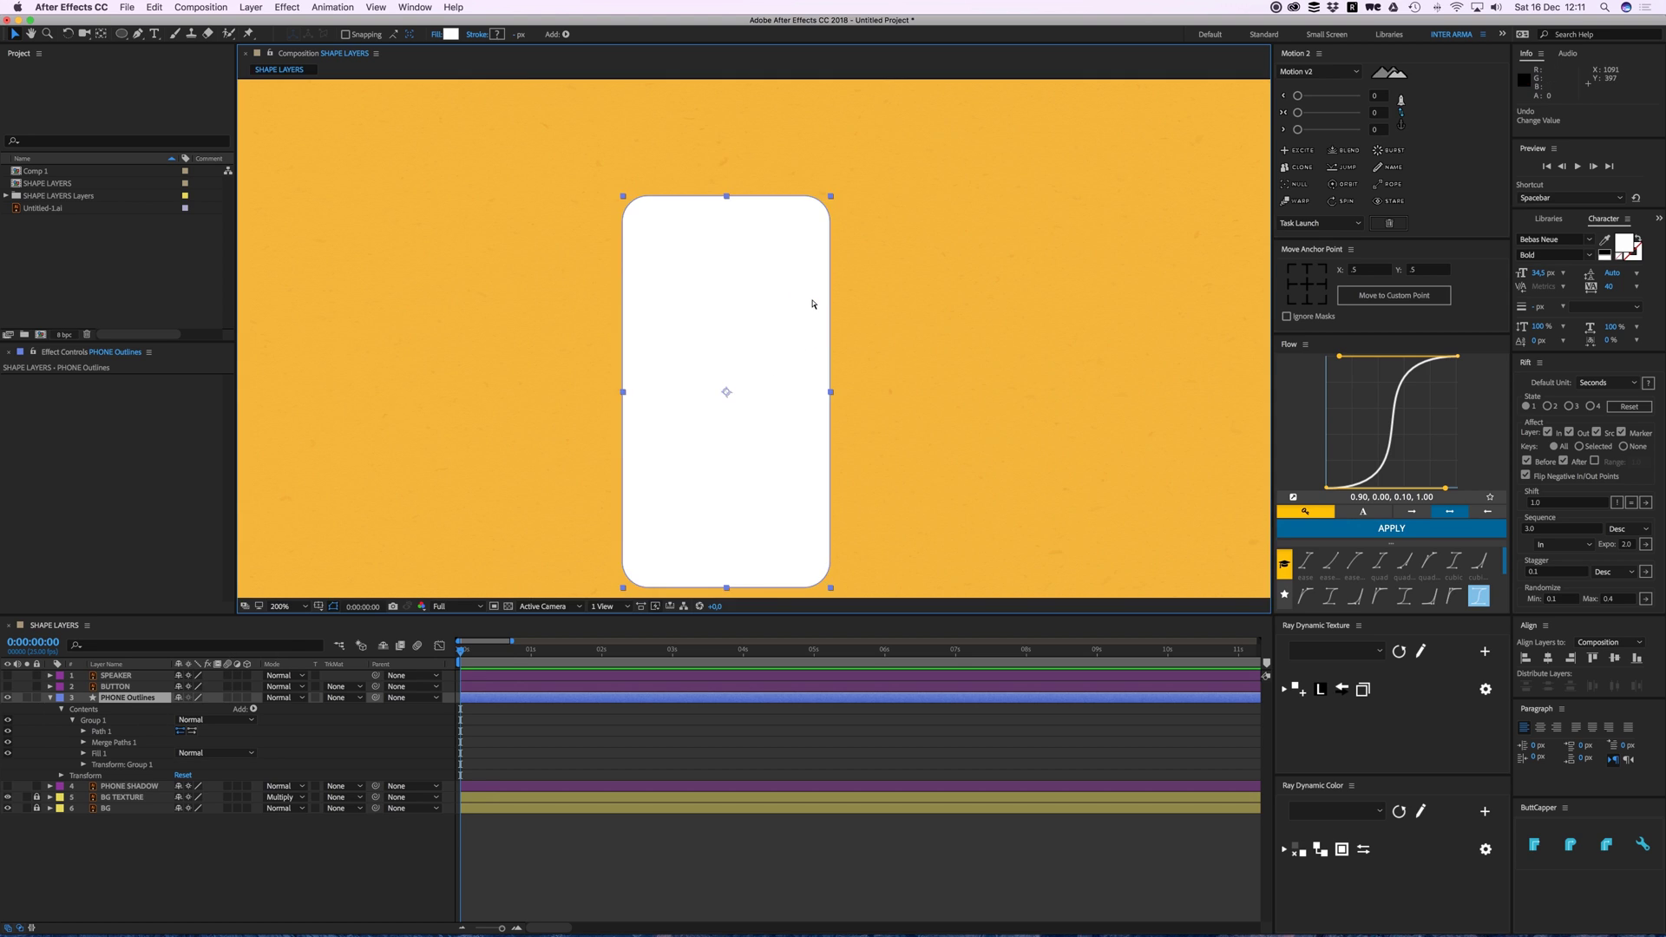
drag(767, 280, 782, 318)
click(137, 34)
click(666, 241)
drag(665, 241, 707, 176)
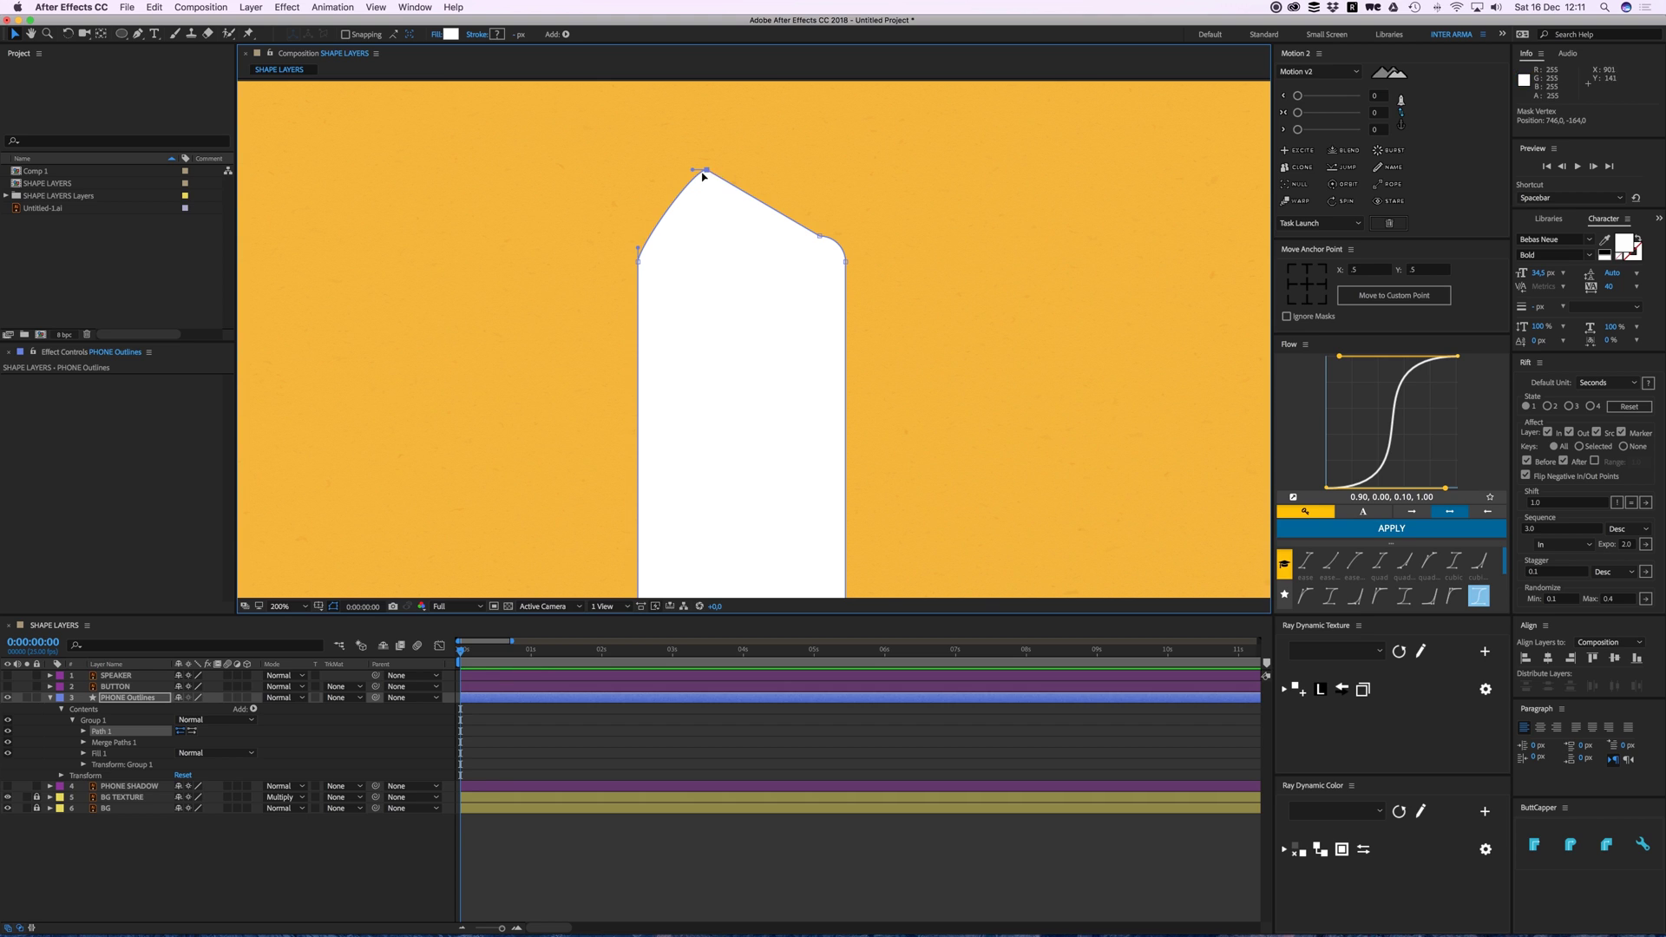
key(ctrl+z)
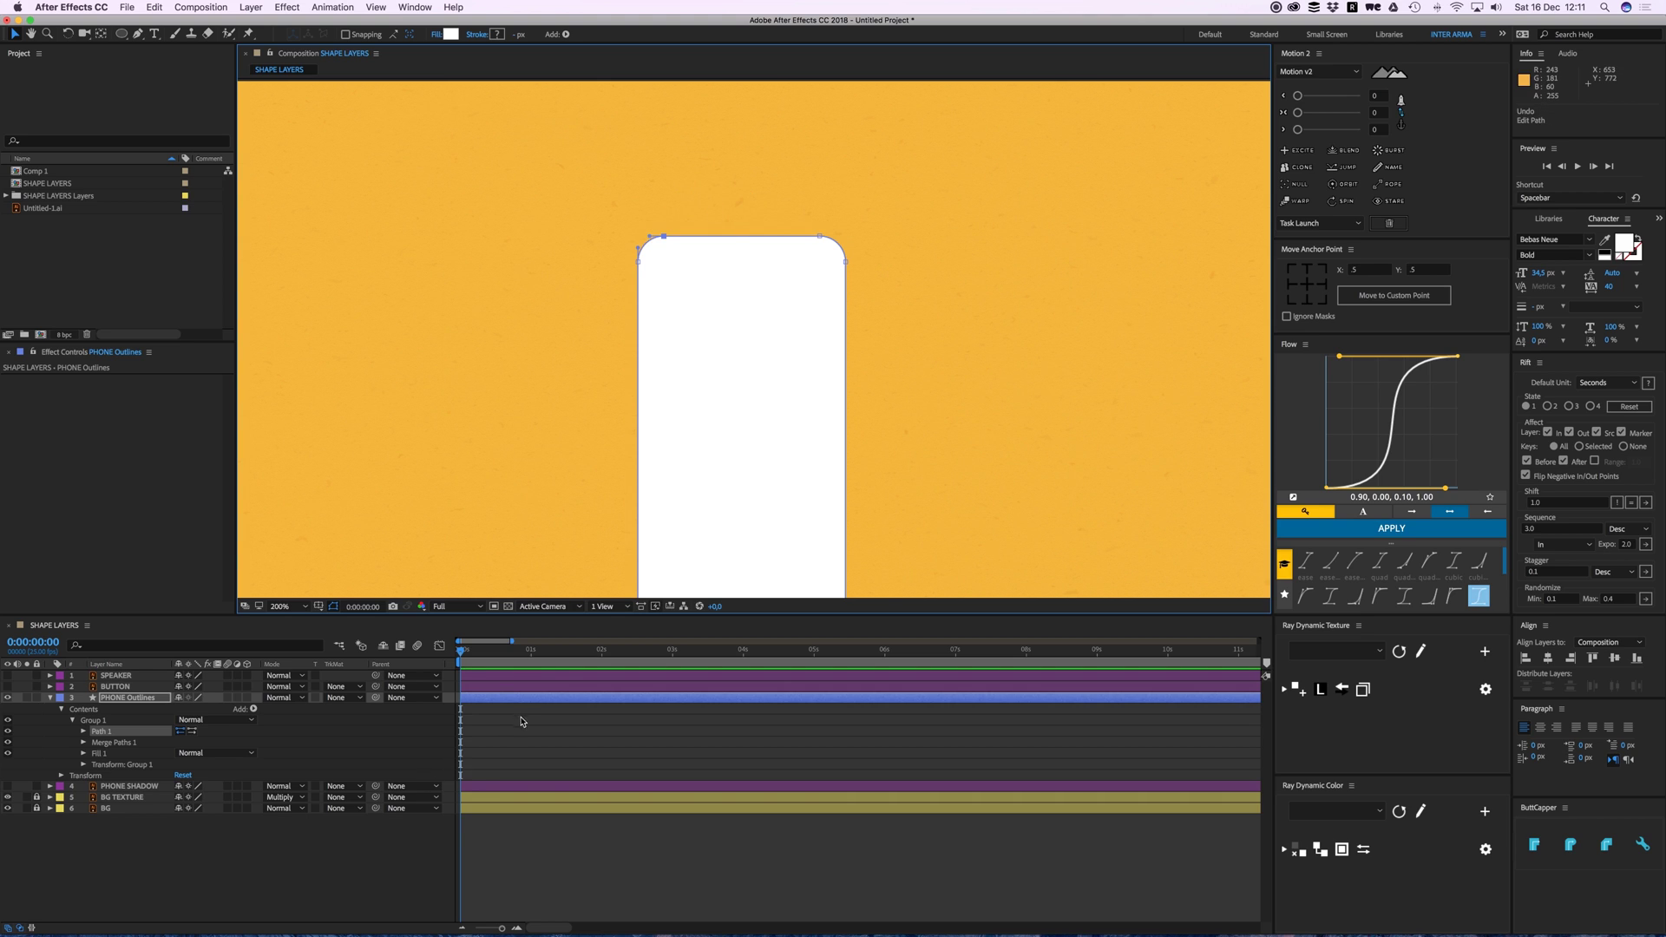
click(507, 727)
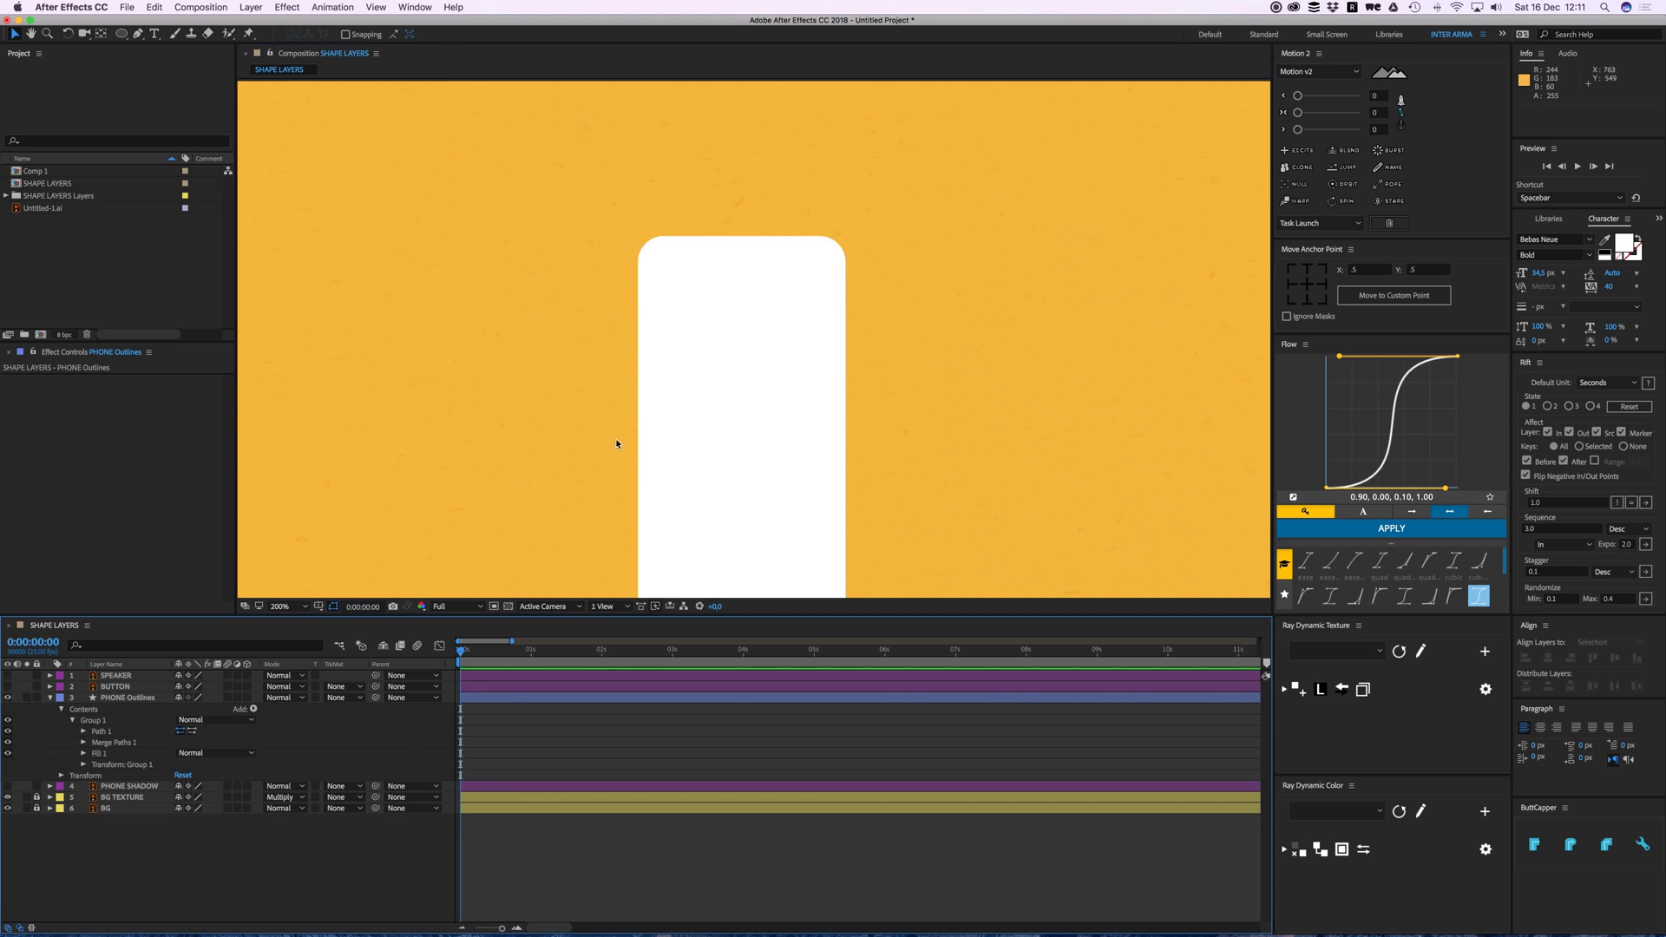
click(687, 441)
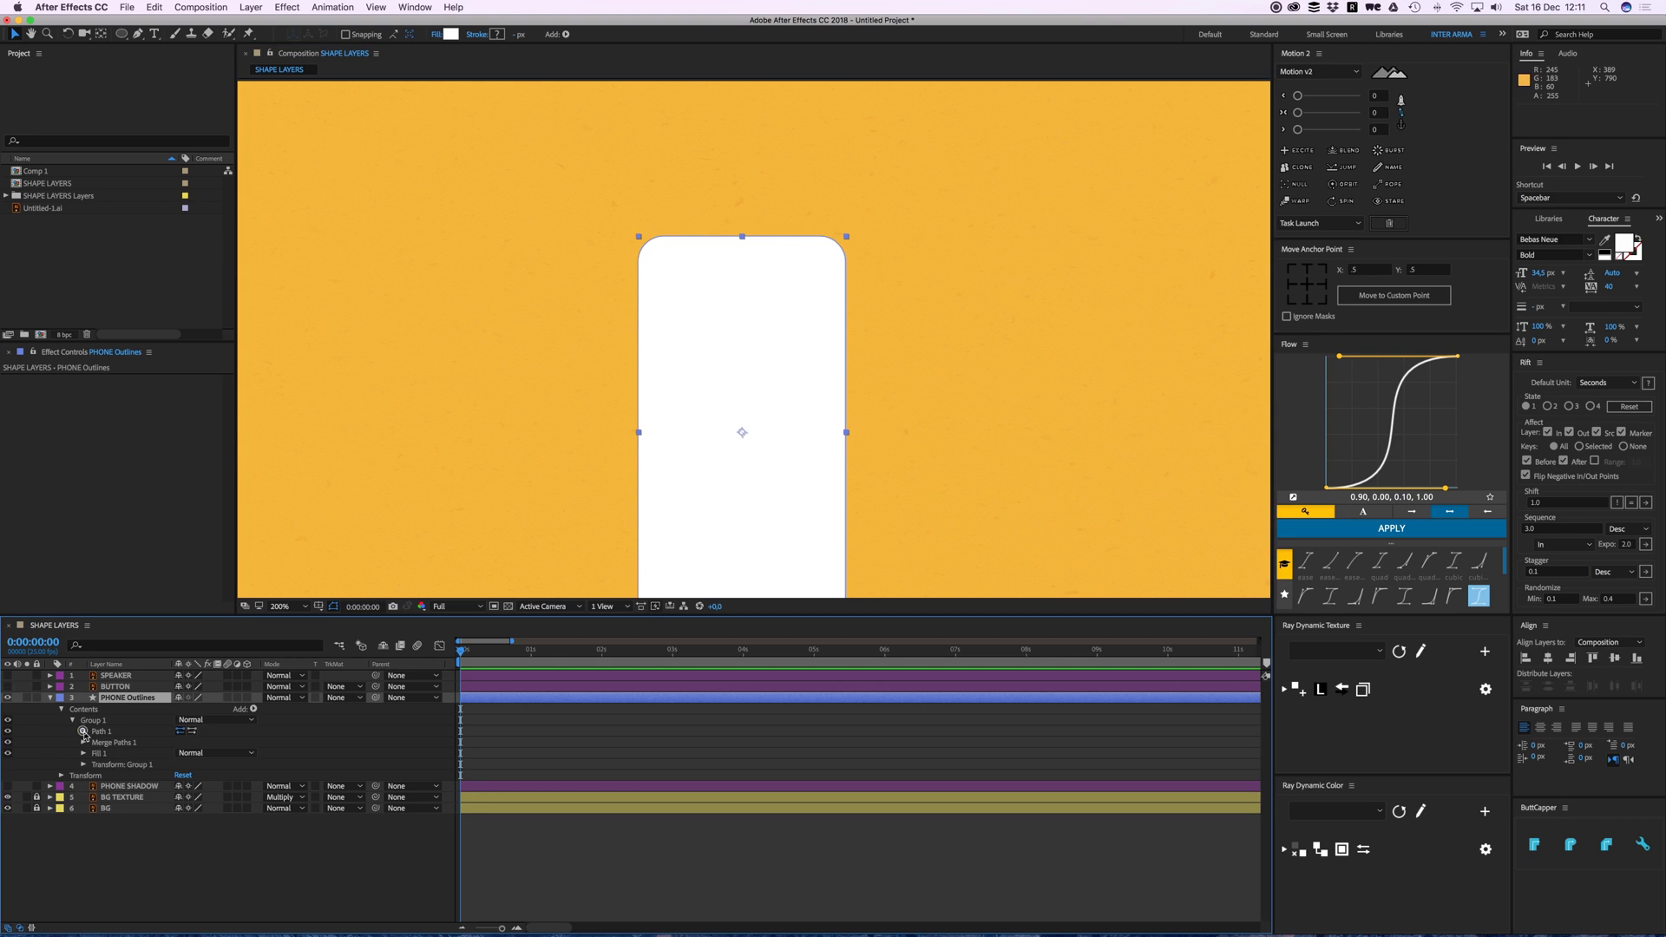
- Set a Path keyframe on PHONE Outlines at one second, then return to 0s
click(83, 732)
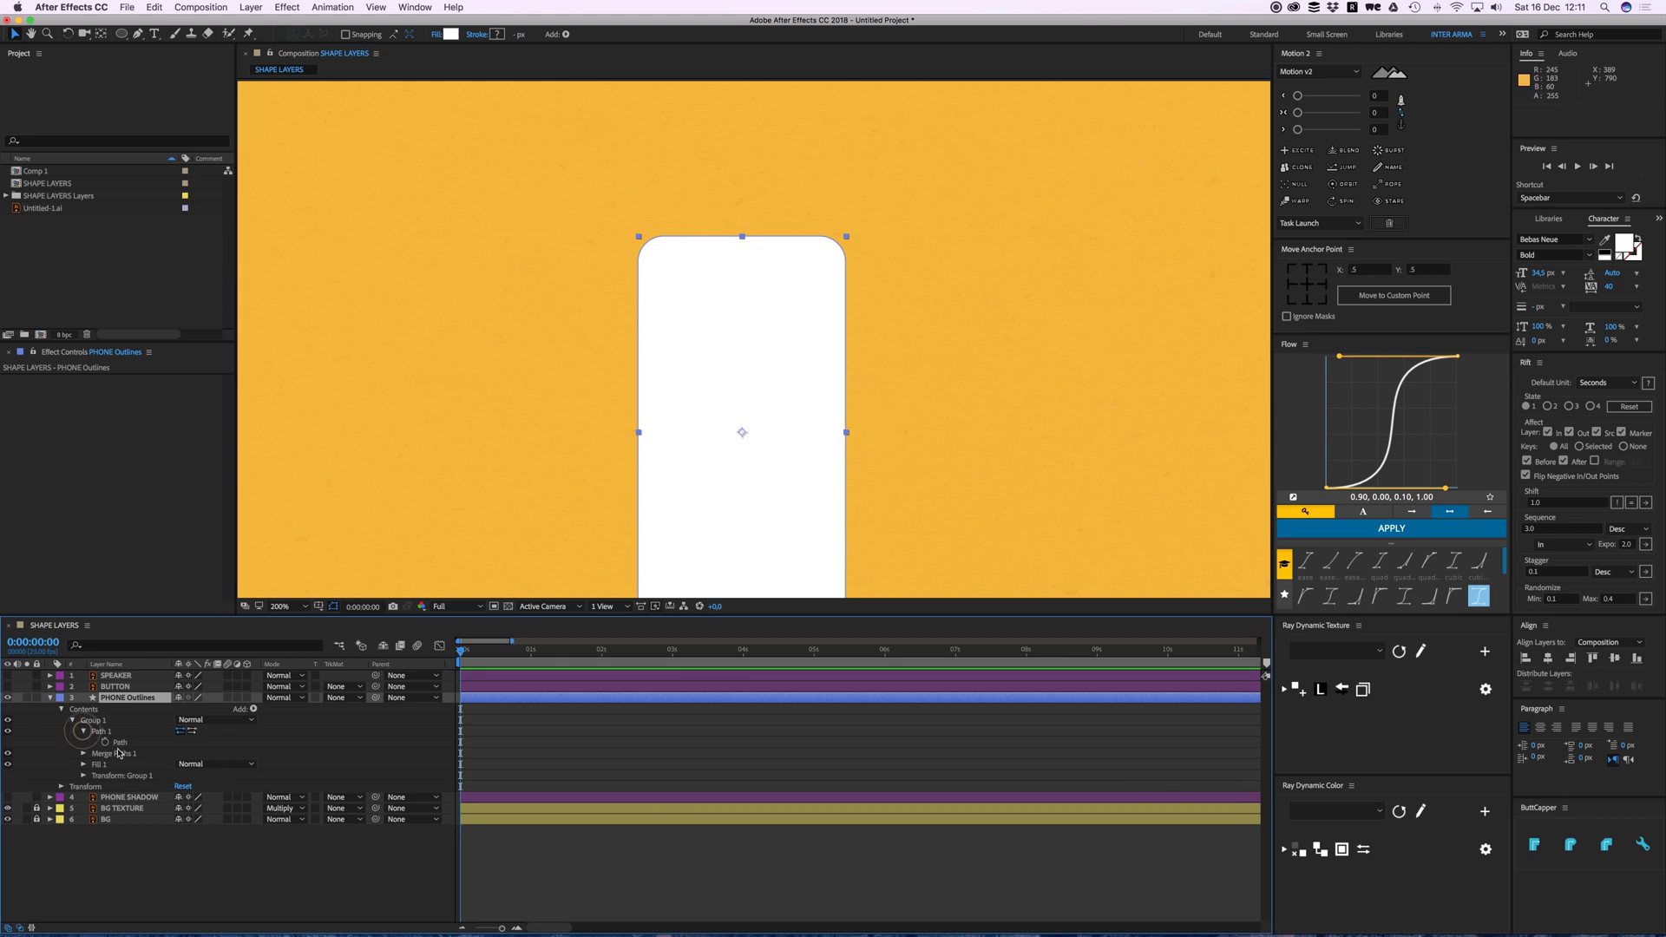
click(532, 657)
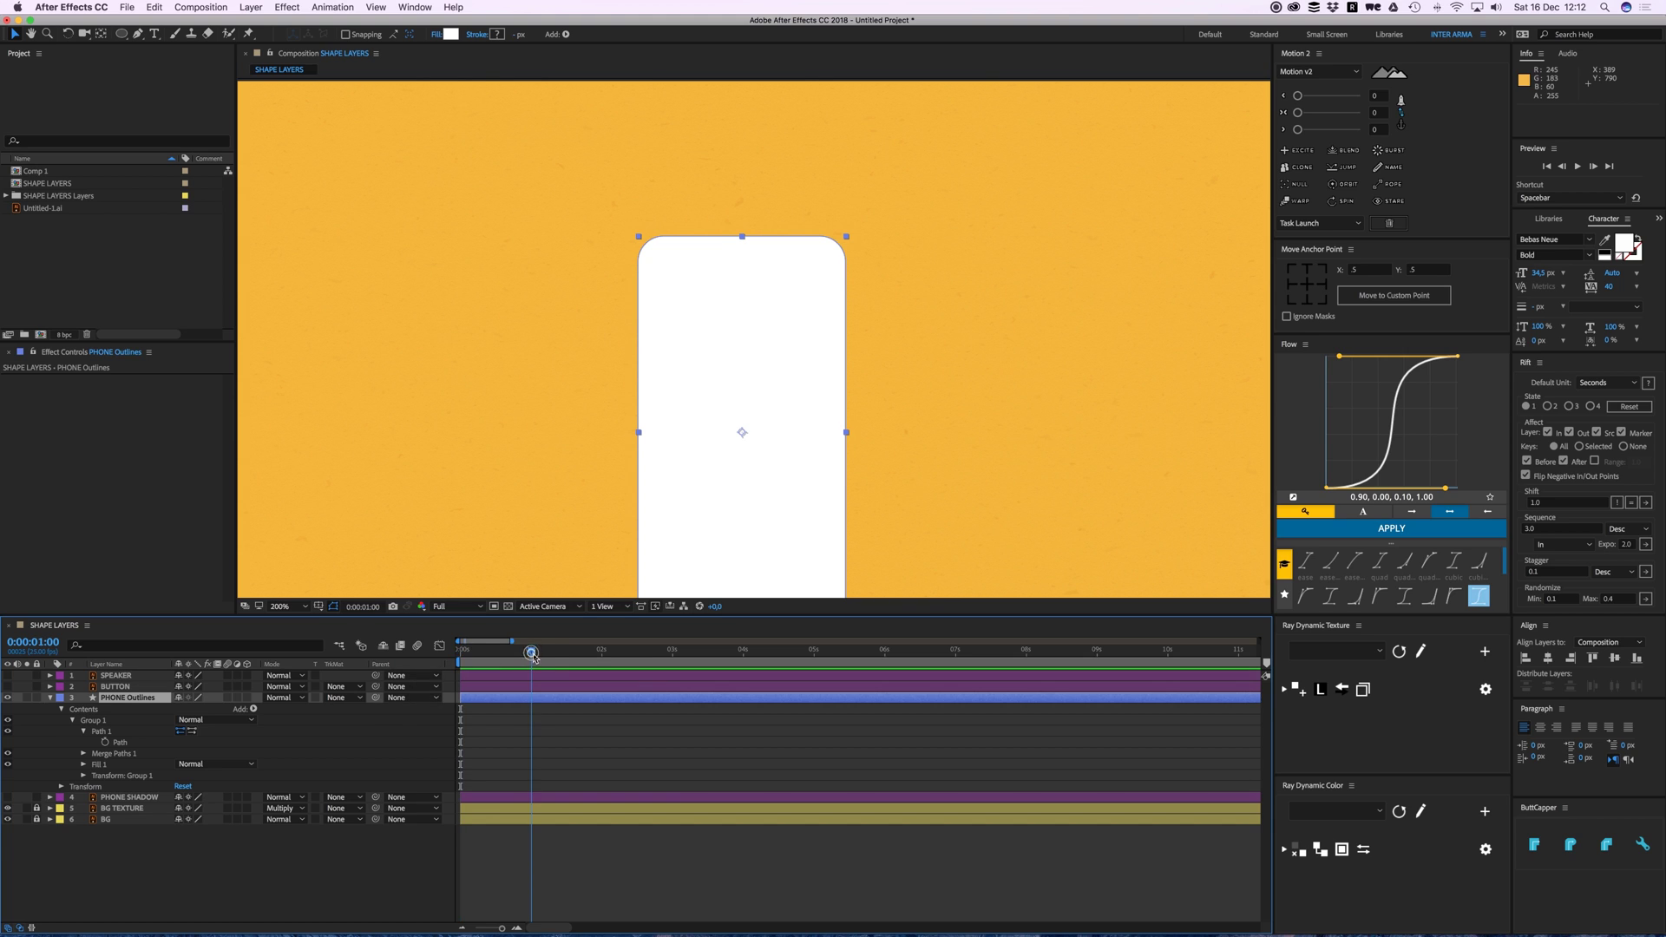
click(105, 743)
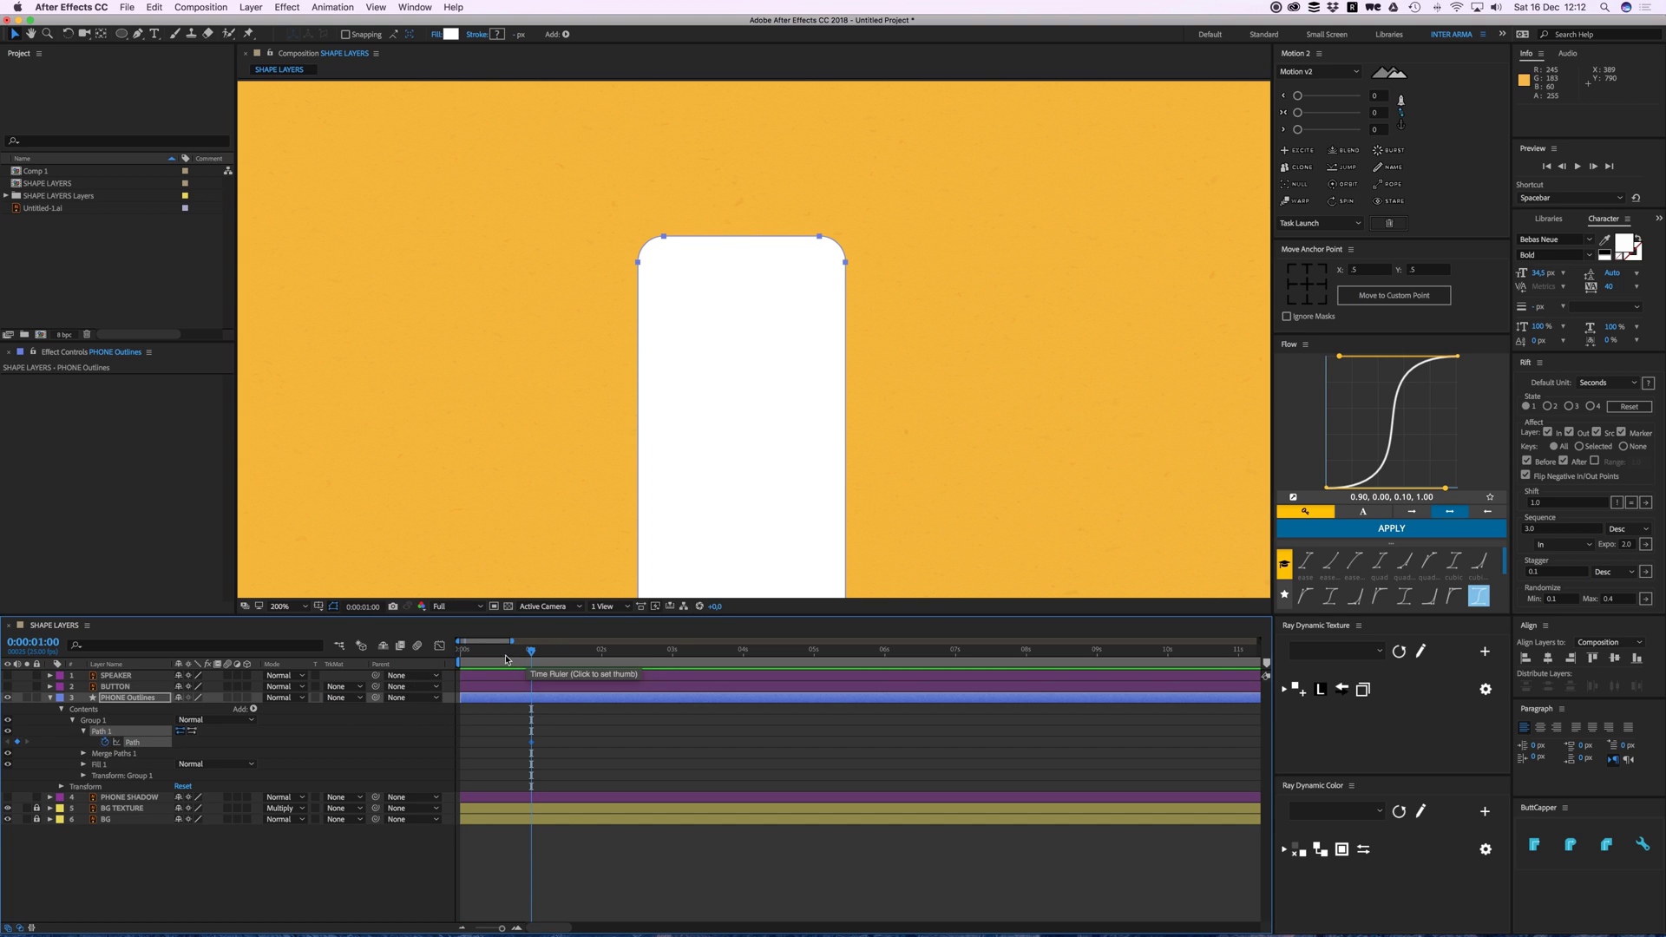
drag(507, 658, 465, 663)
- At 0s, lower the phone path's top vertices into a small pill and preview
click(138, 34)
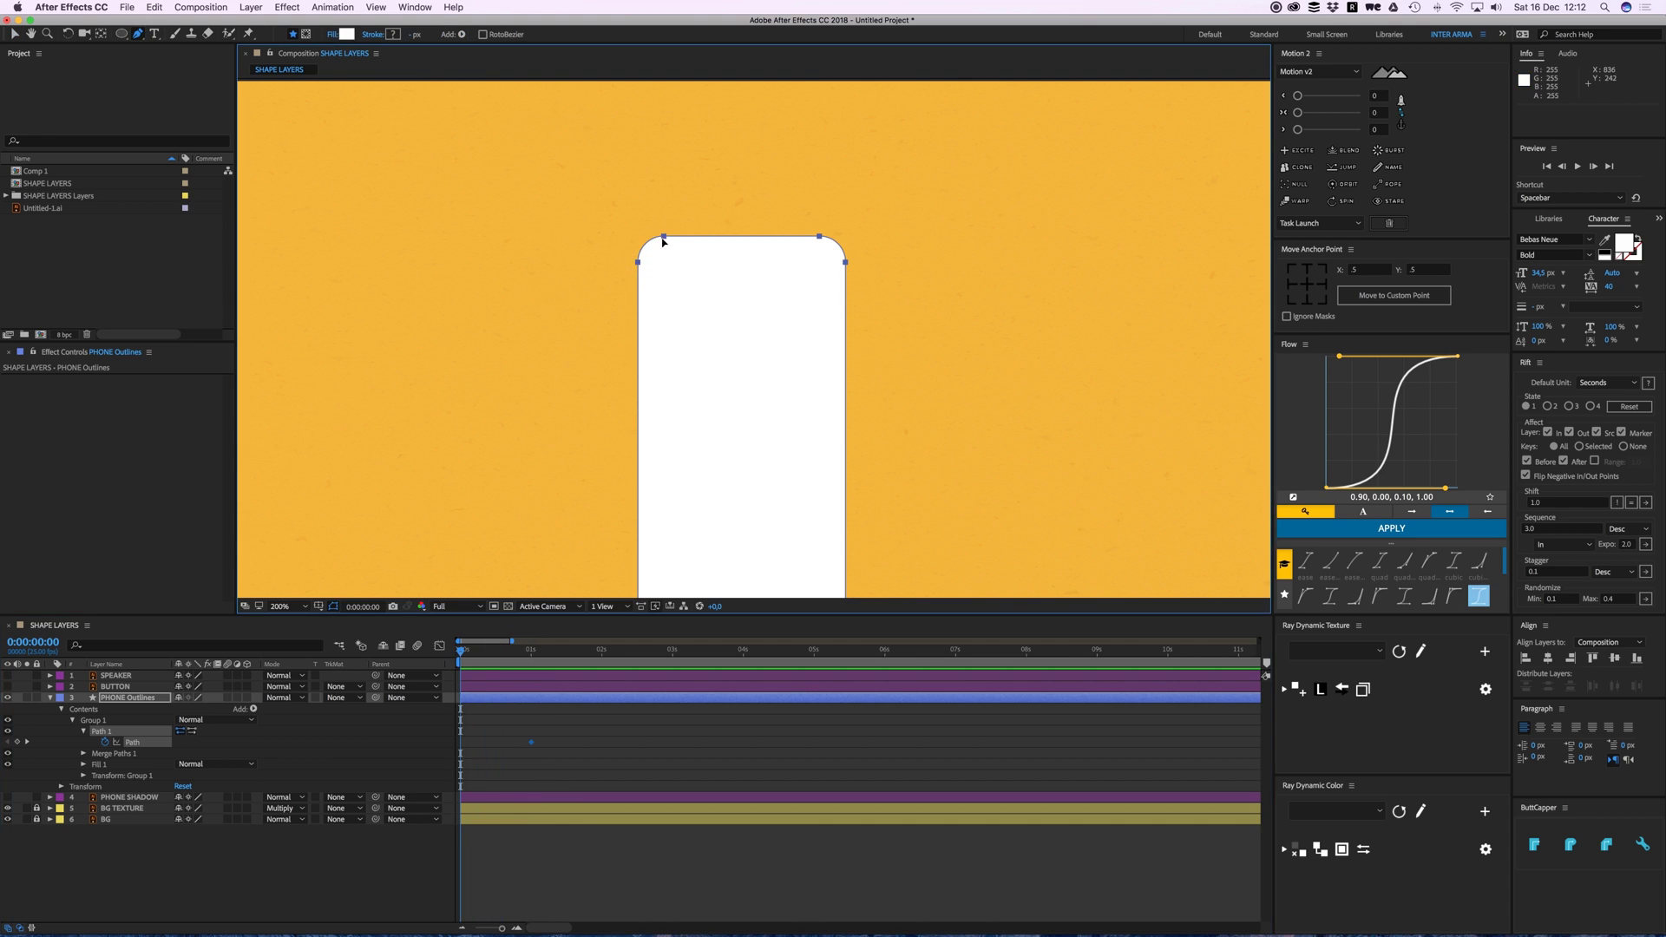
click(18, 38)
mouse_move(597, 220)
mouse_down()
mouse_move(872, 274)
mouse_move(843, 360)
mouse_up()
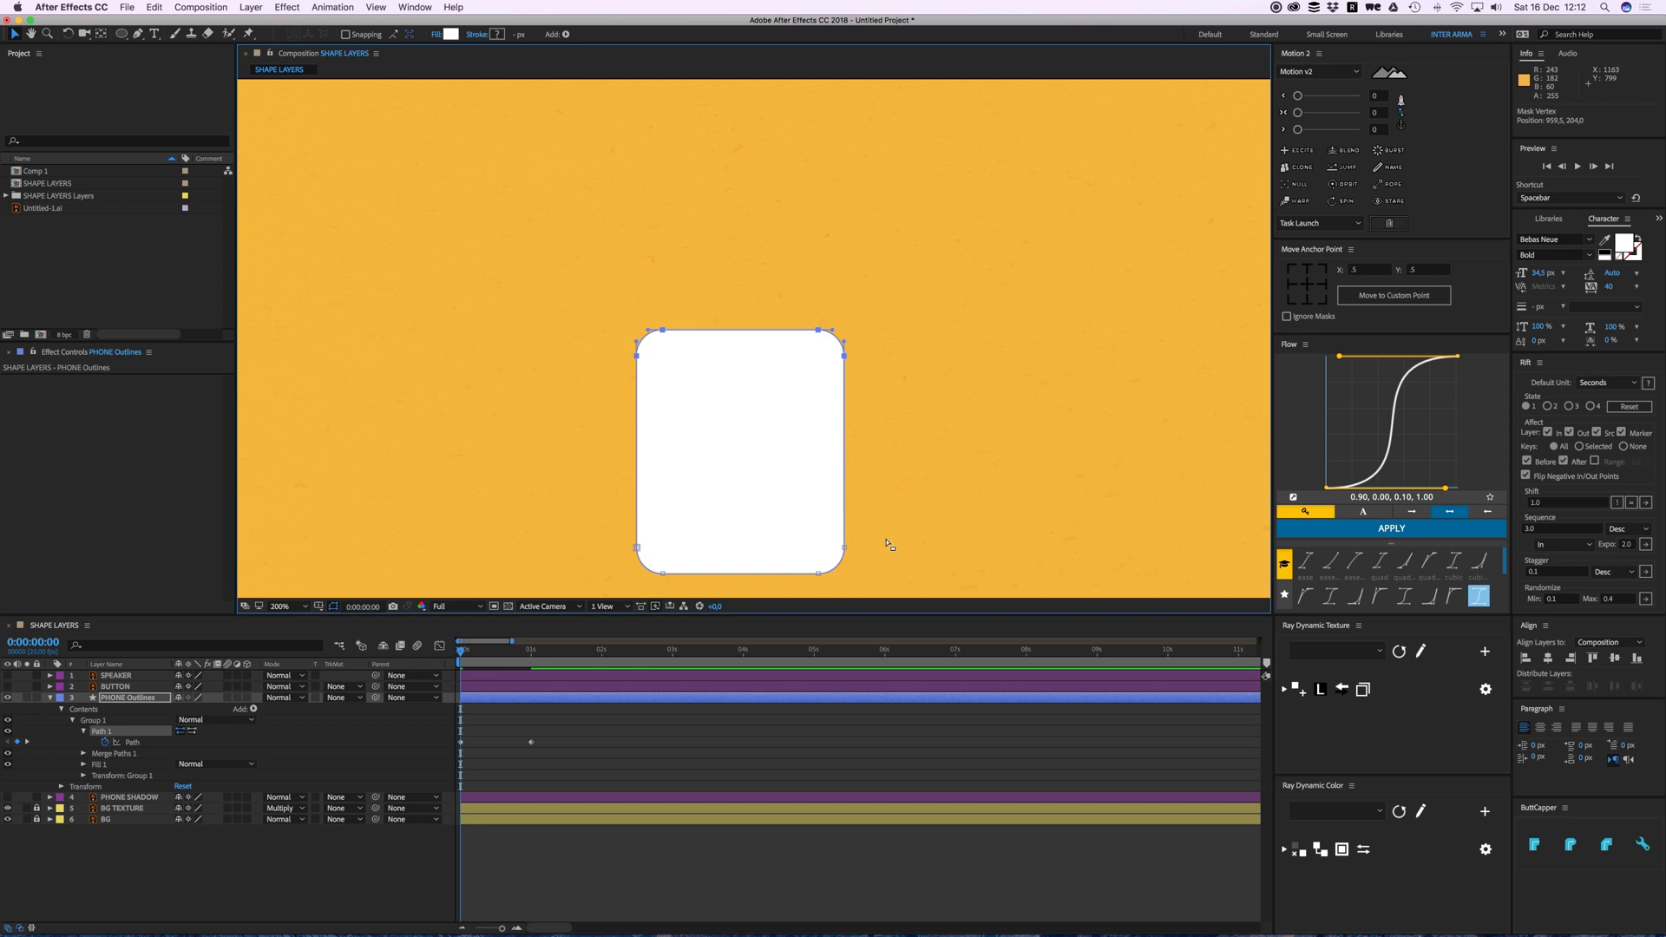
mouse_move(899, 530)
mouse_down()
mouse_move(627, 582)
mouse_move(643, 356)
mouse_up()
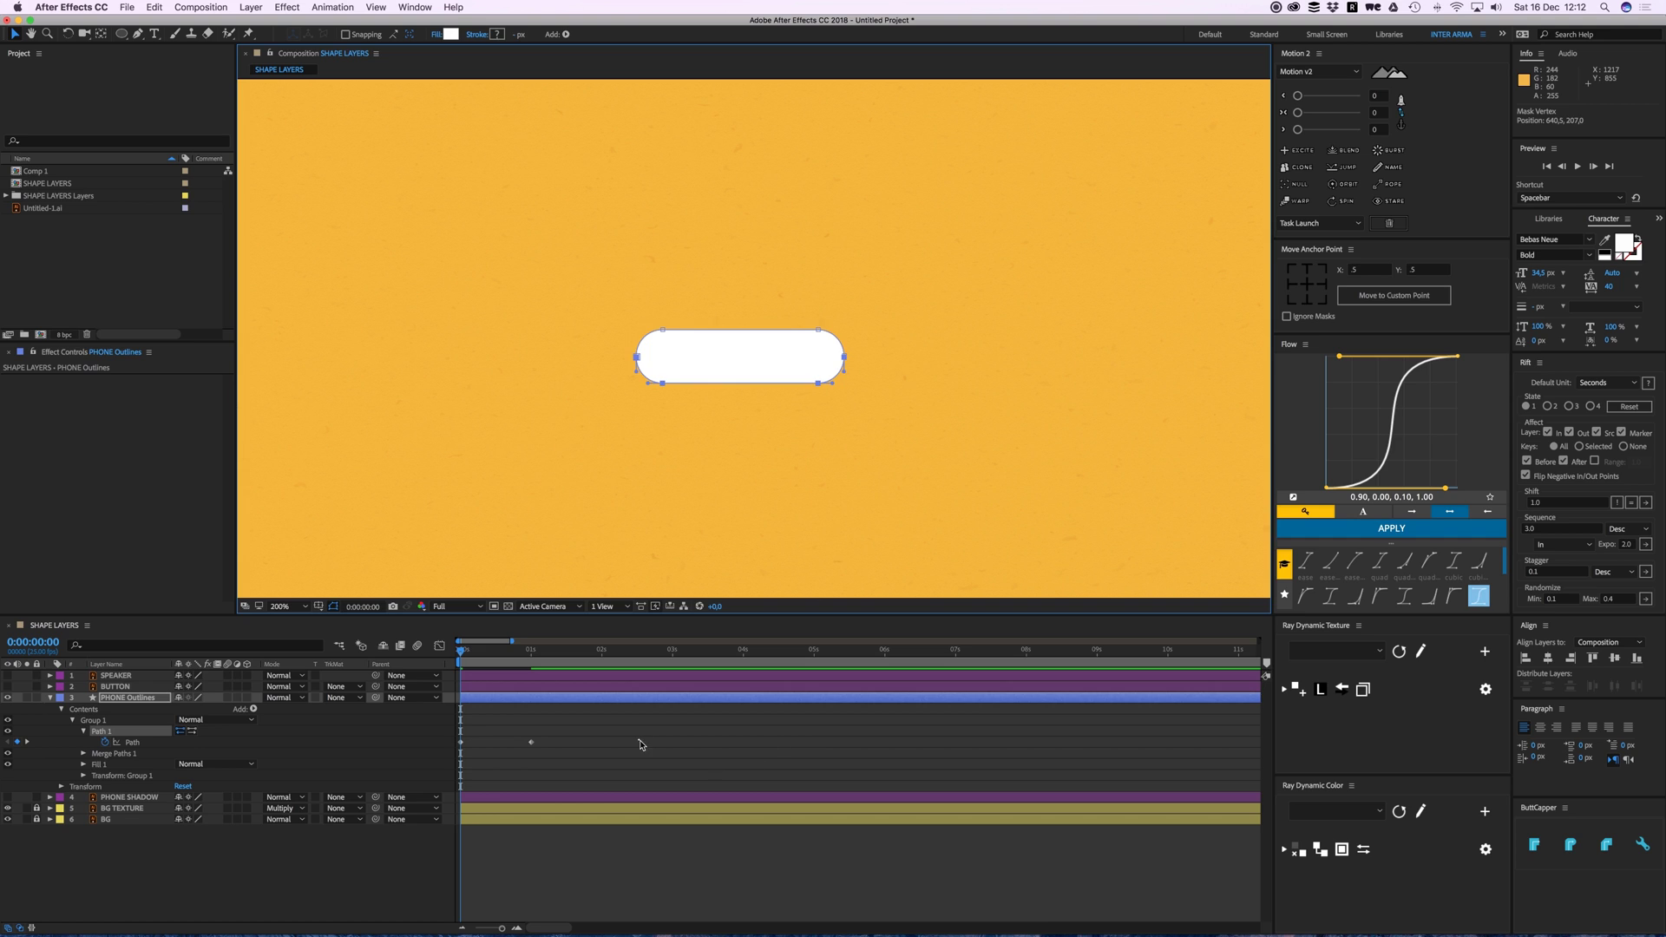
key(F2)
key(slash)
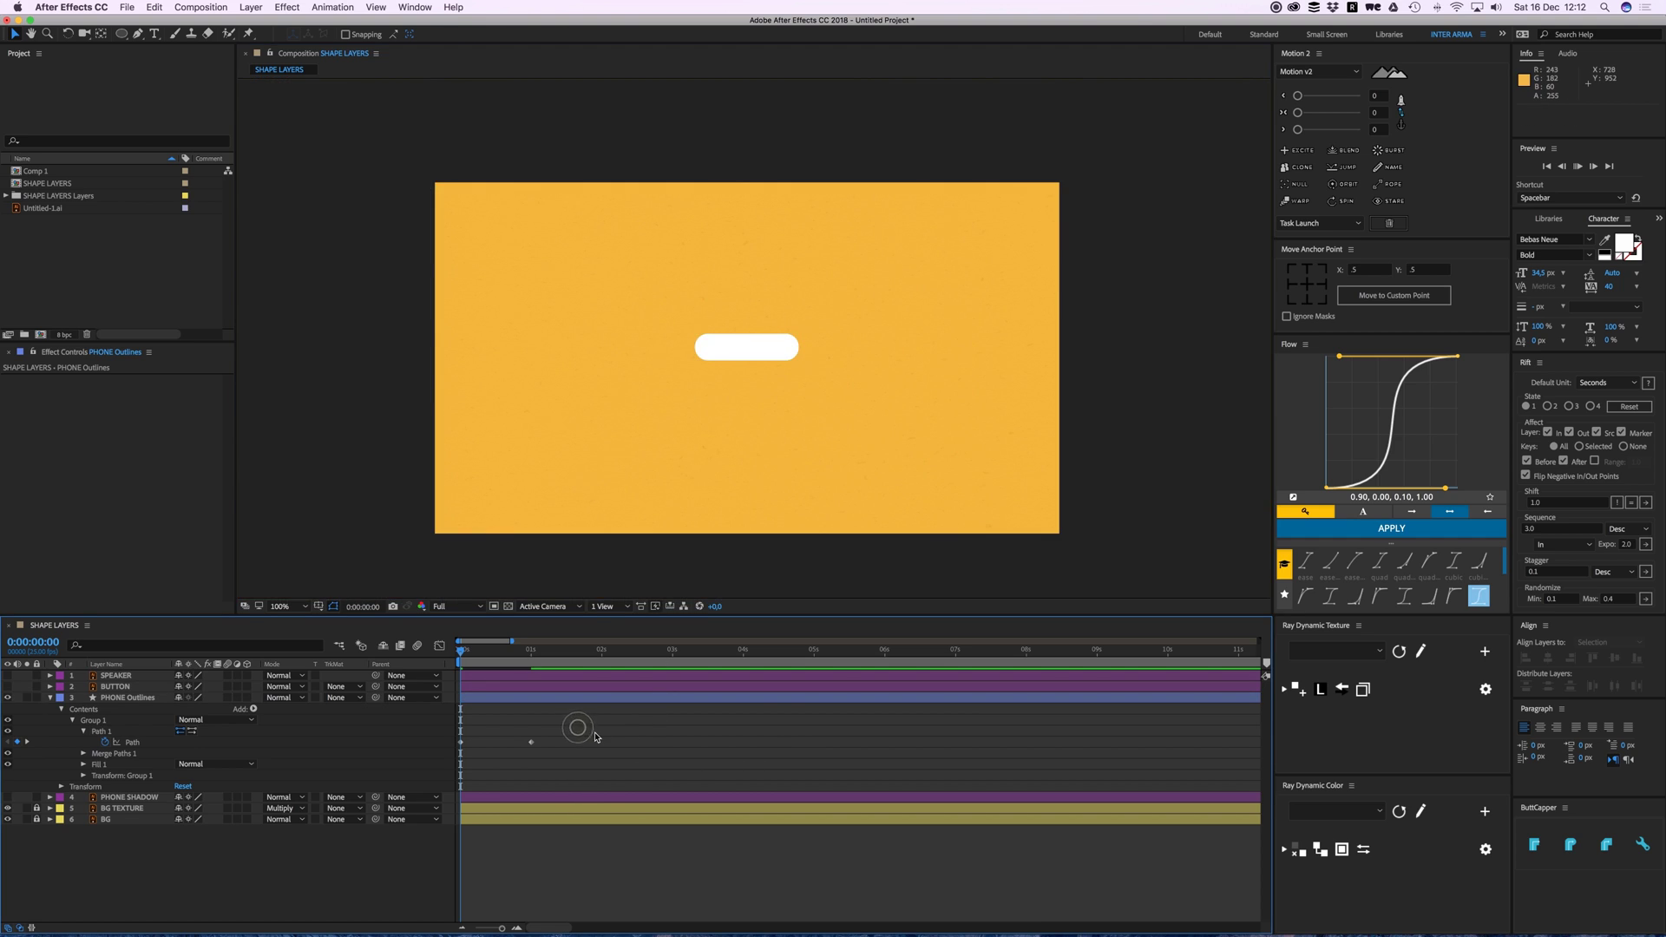
key(space)
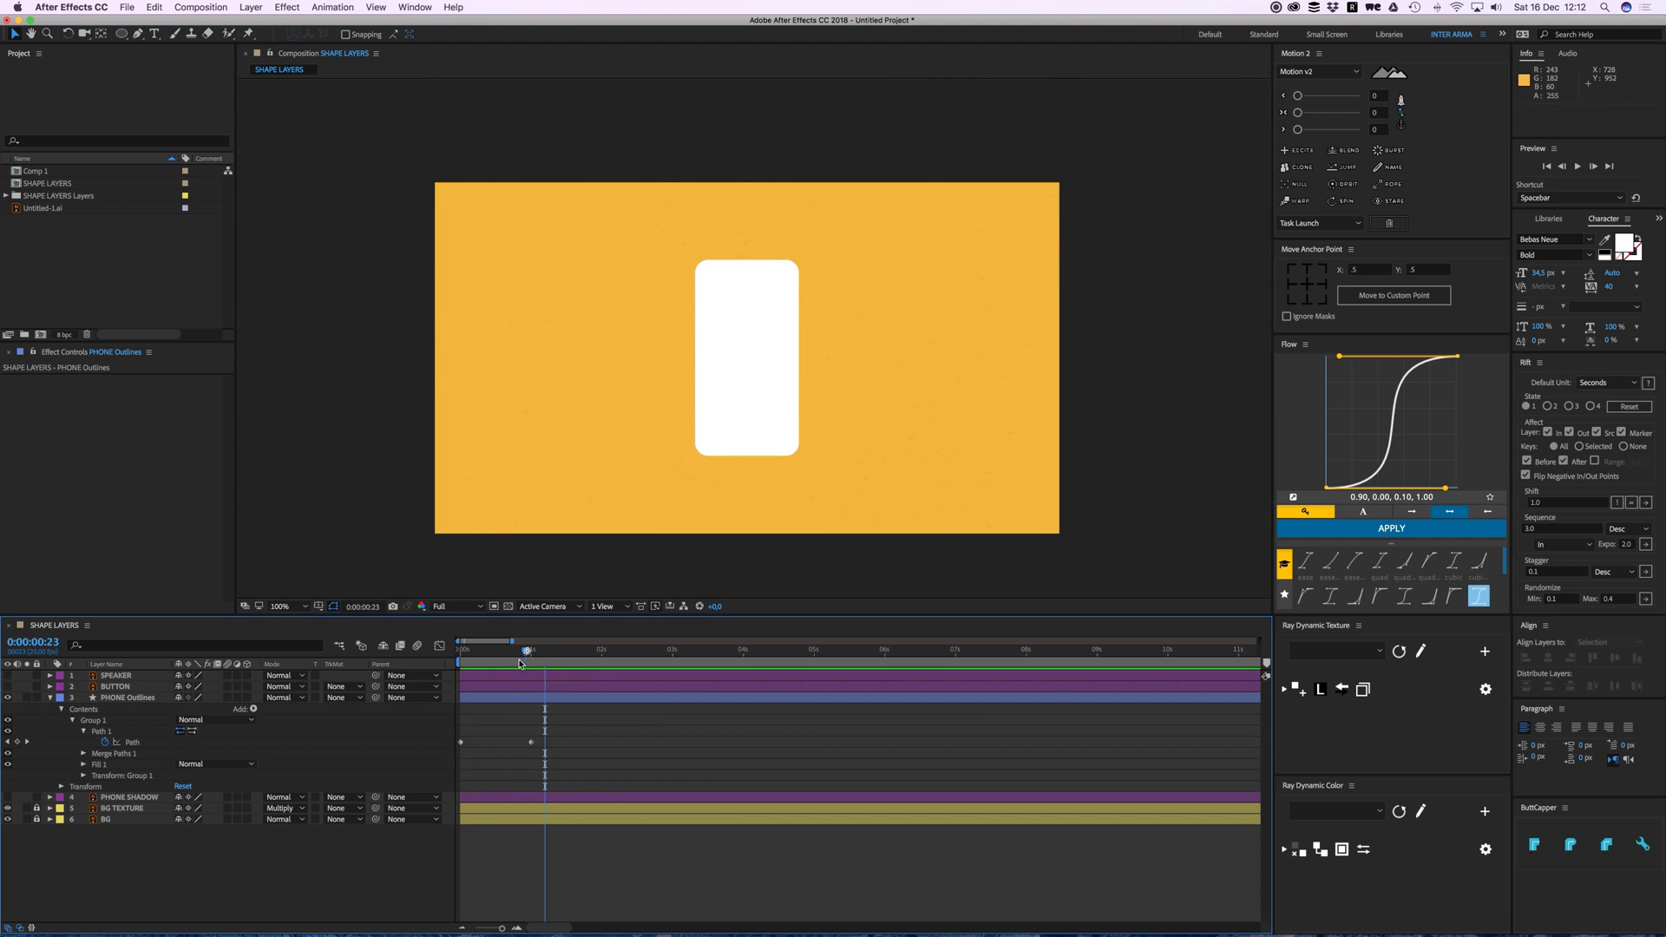
key(space)
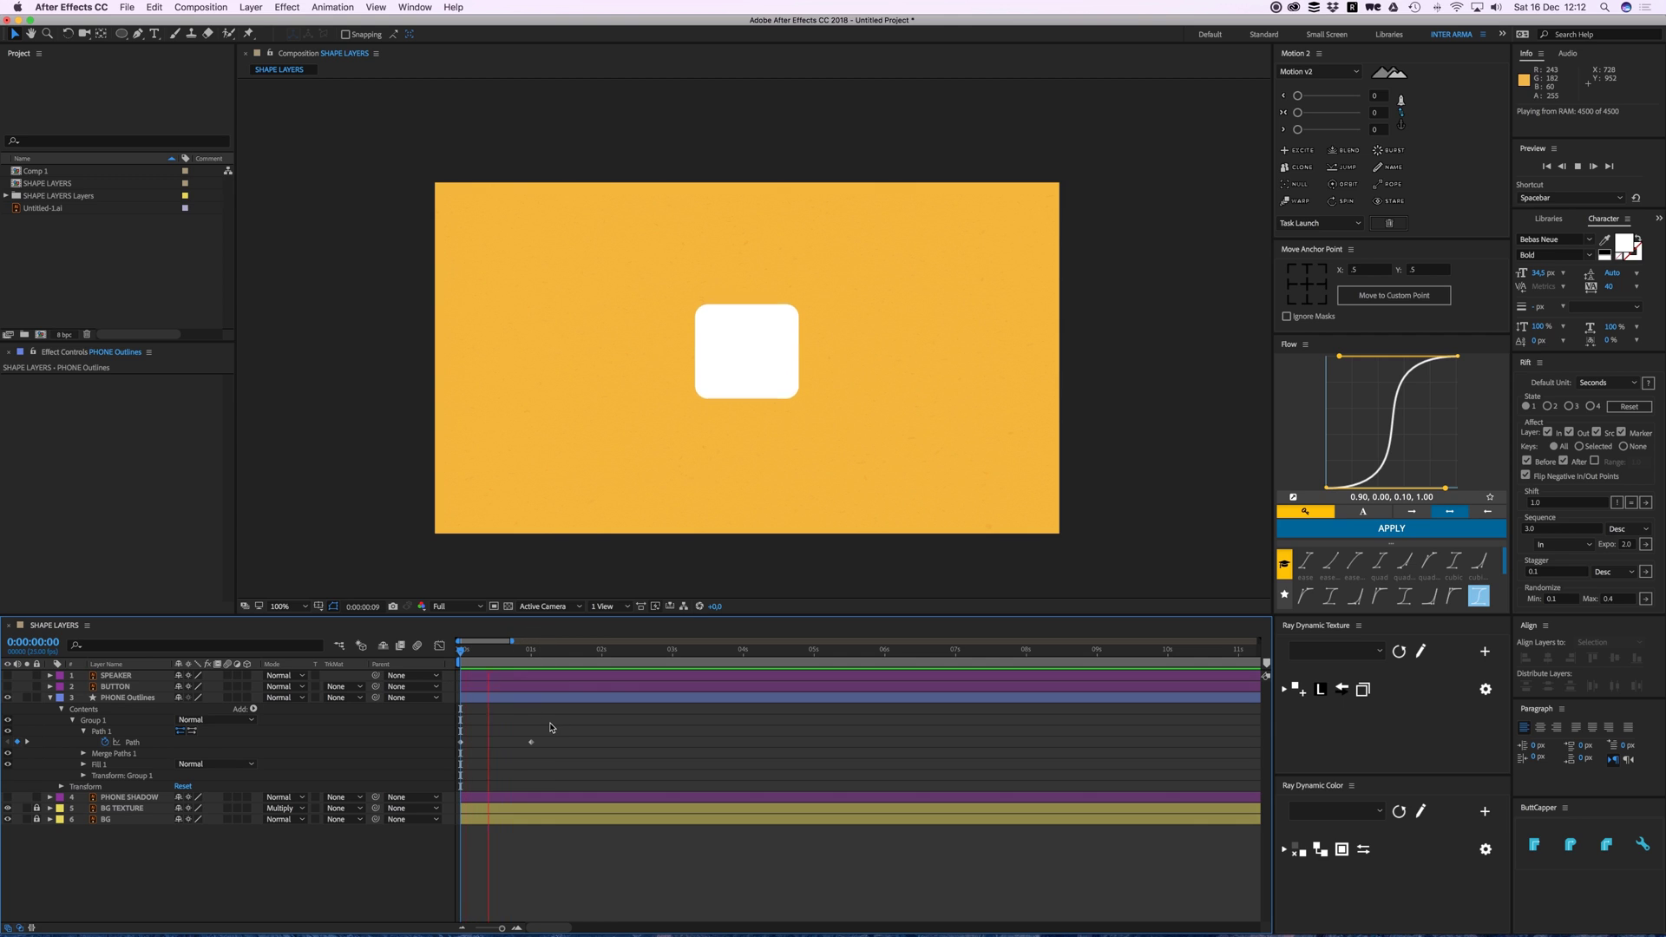
- Apply Easy Ease to the phone Path keyframes and widen their influence in the speed graph
key(space)
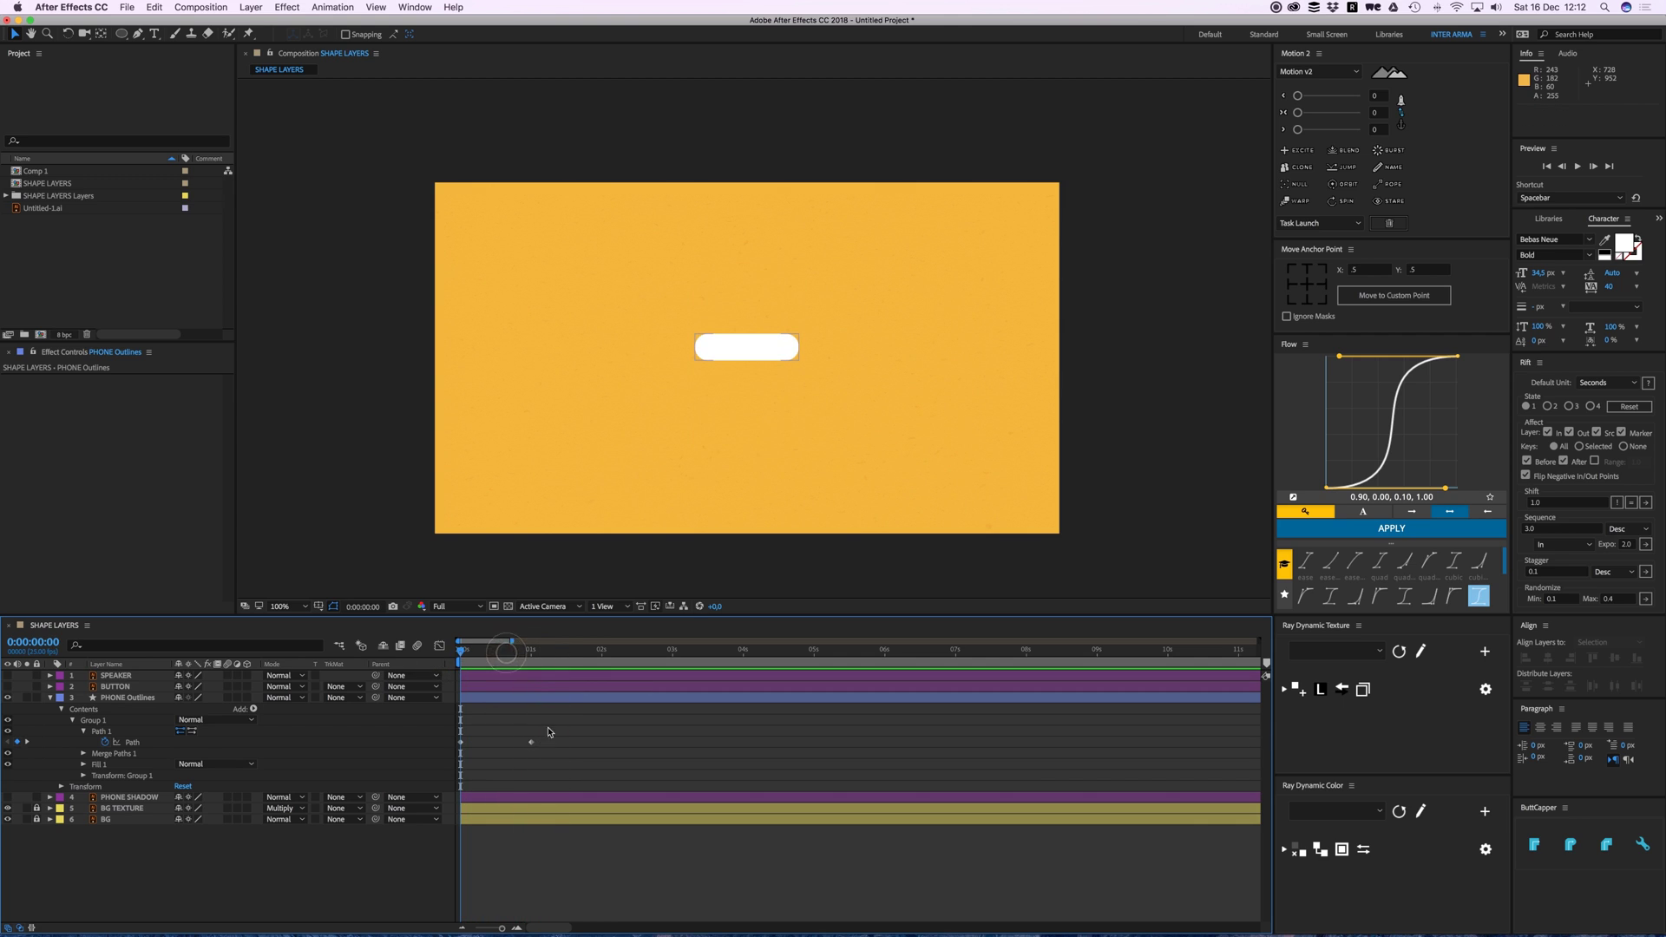
drag(542, 734, 453, 757)
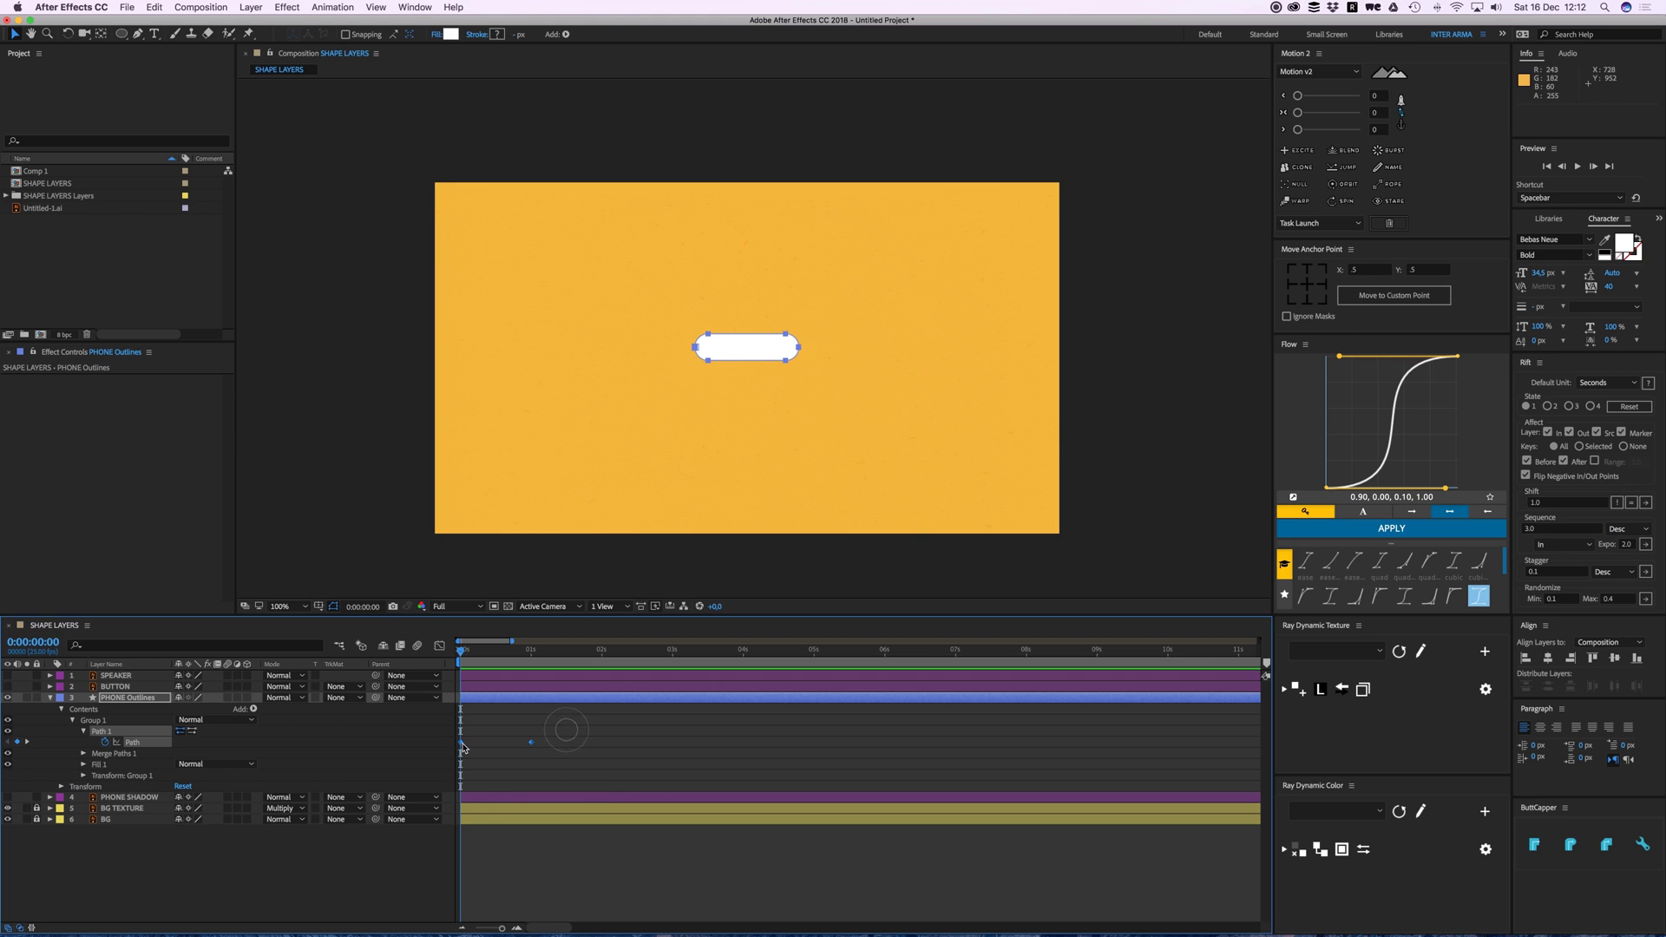
right_click(461, 742)
click(638, 847)
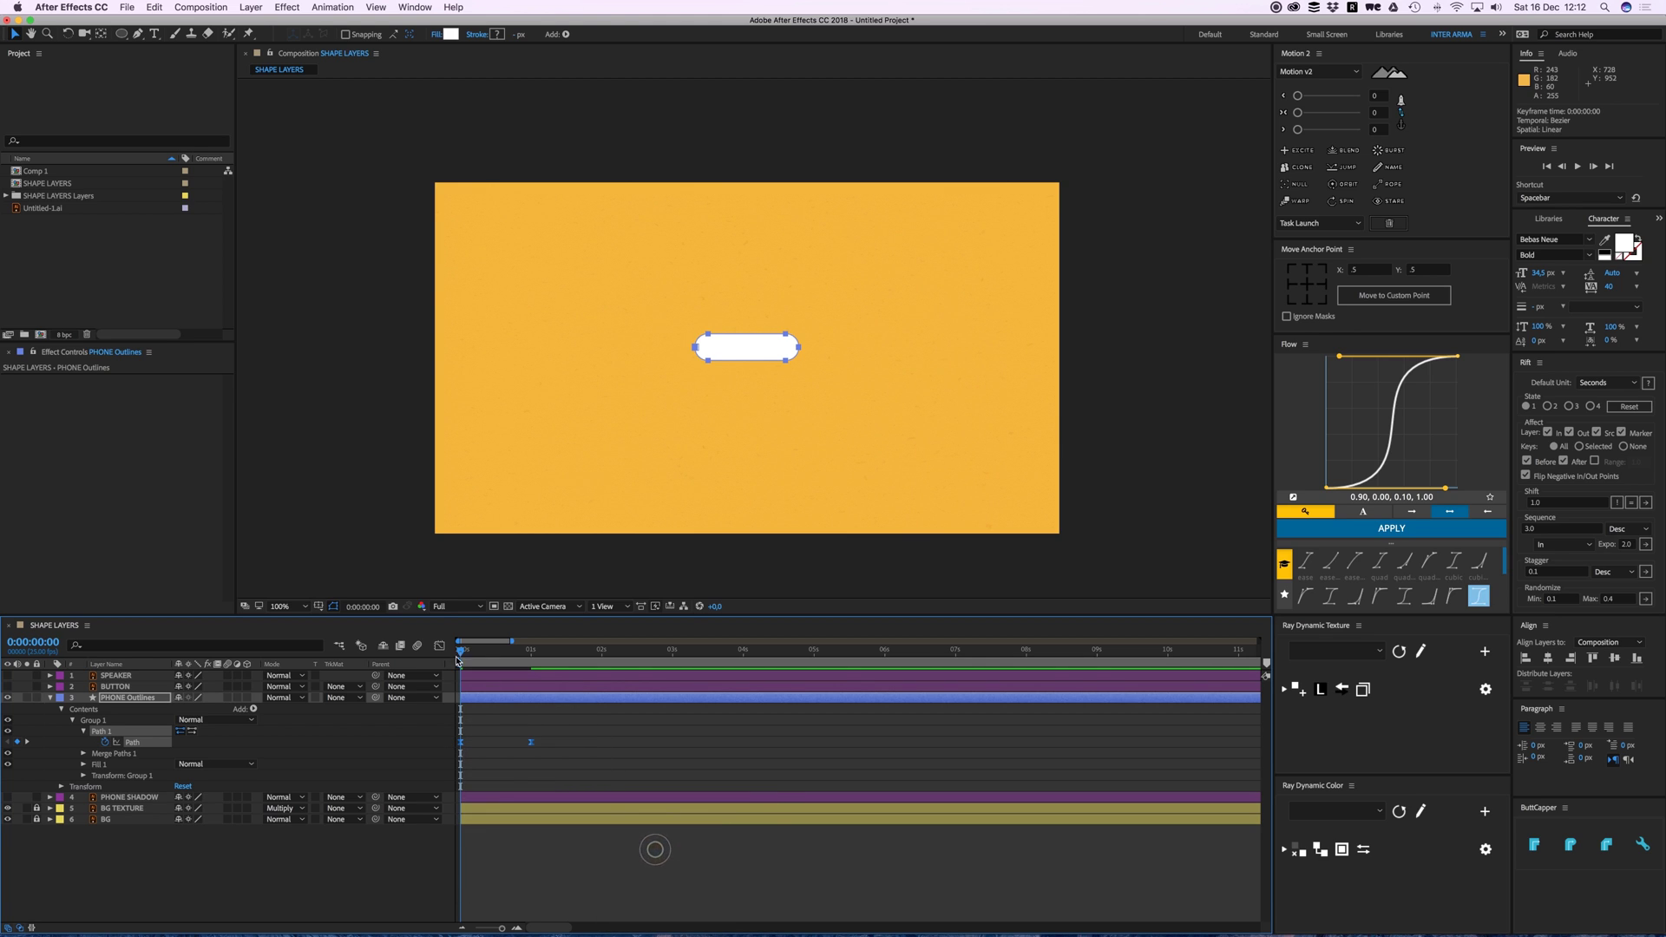
click(439, 645)
click(461, 887)
drag(466, 886, 507, 892)
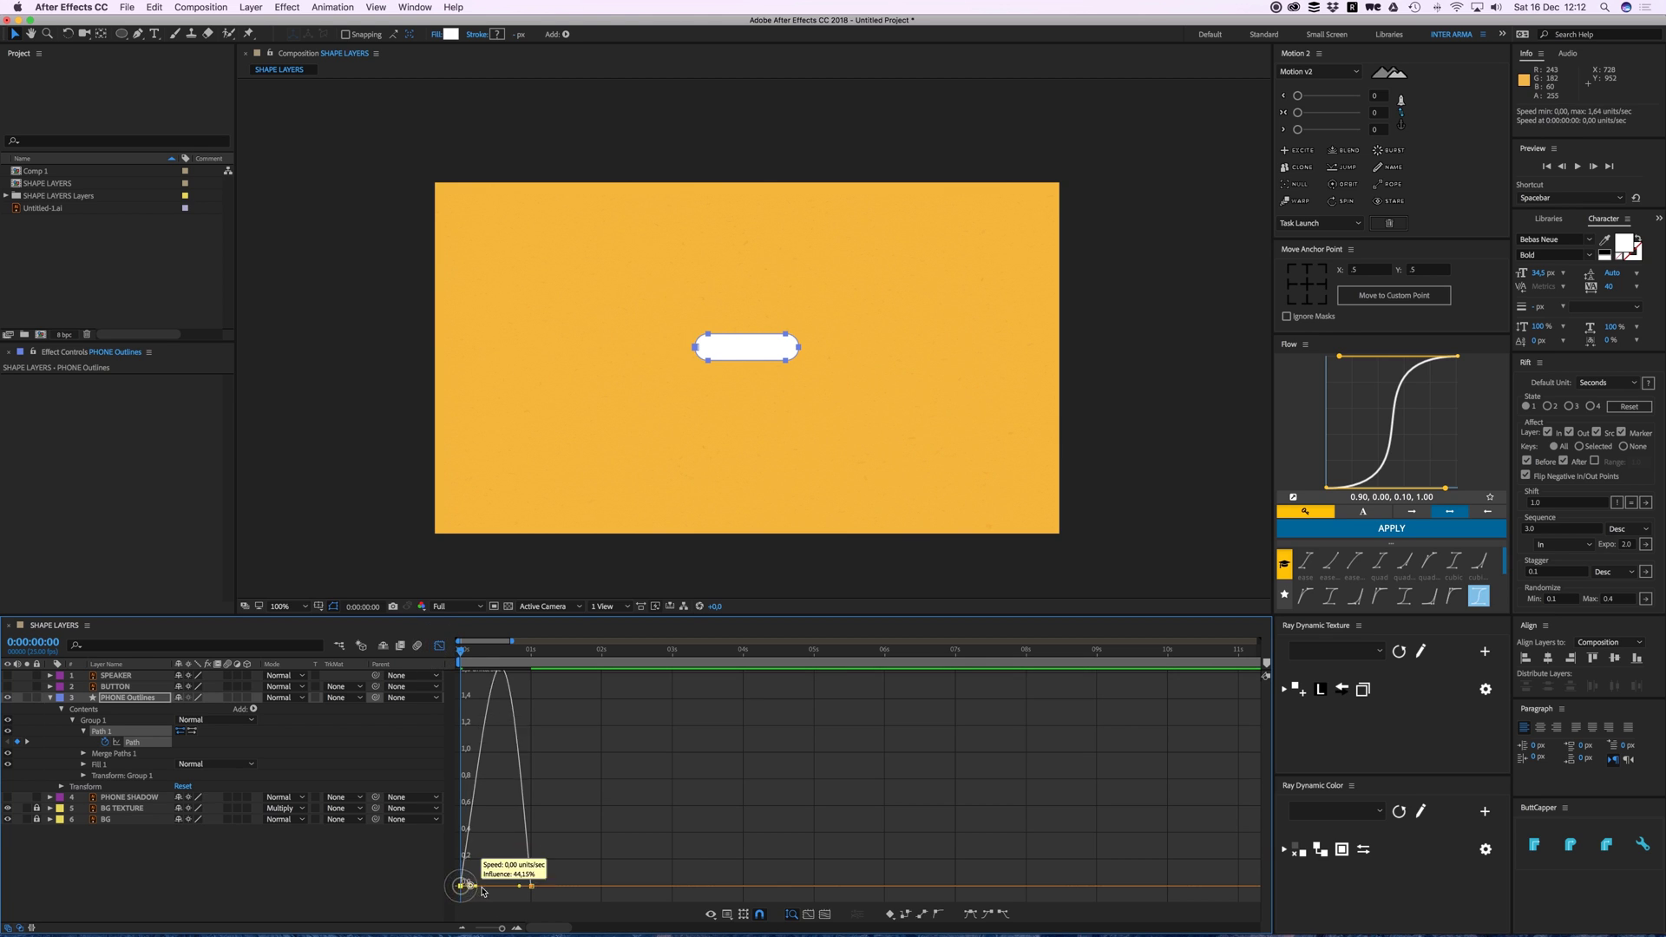
click(439, 646)
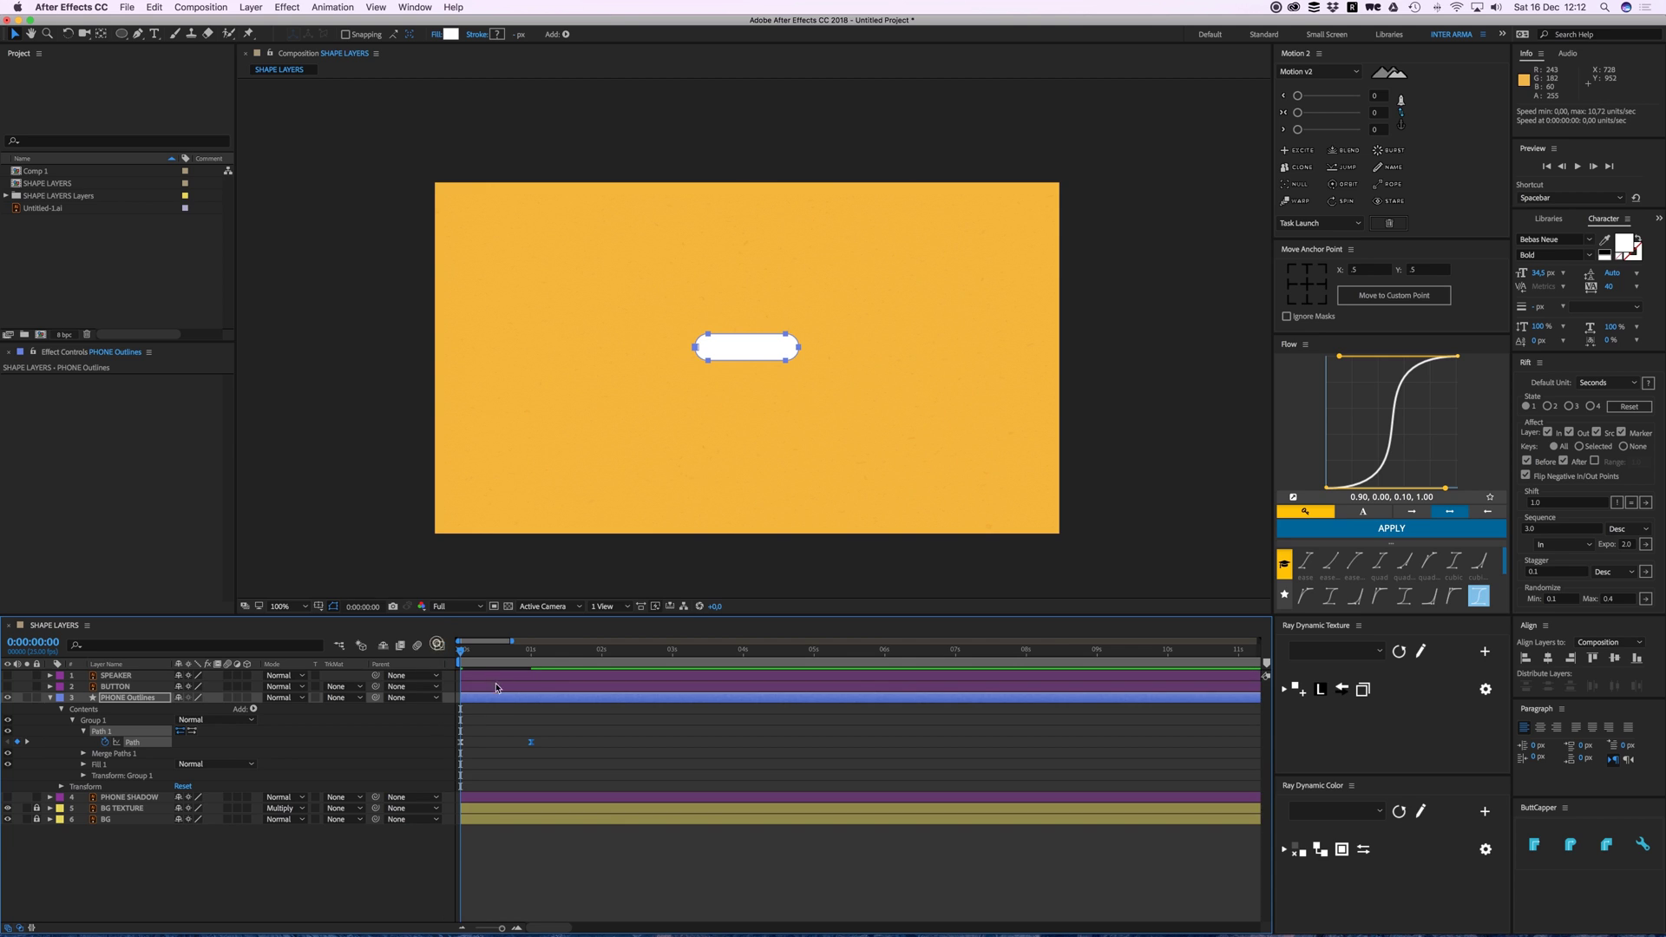
click(508, 719)
- Preview and scrub the eased growth, checking the mid-growth shape close up
key(space)
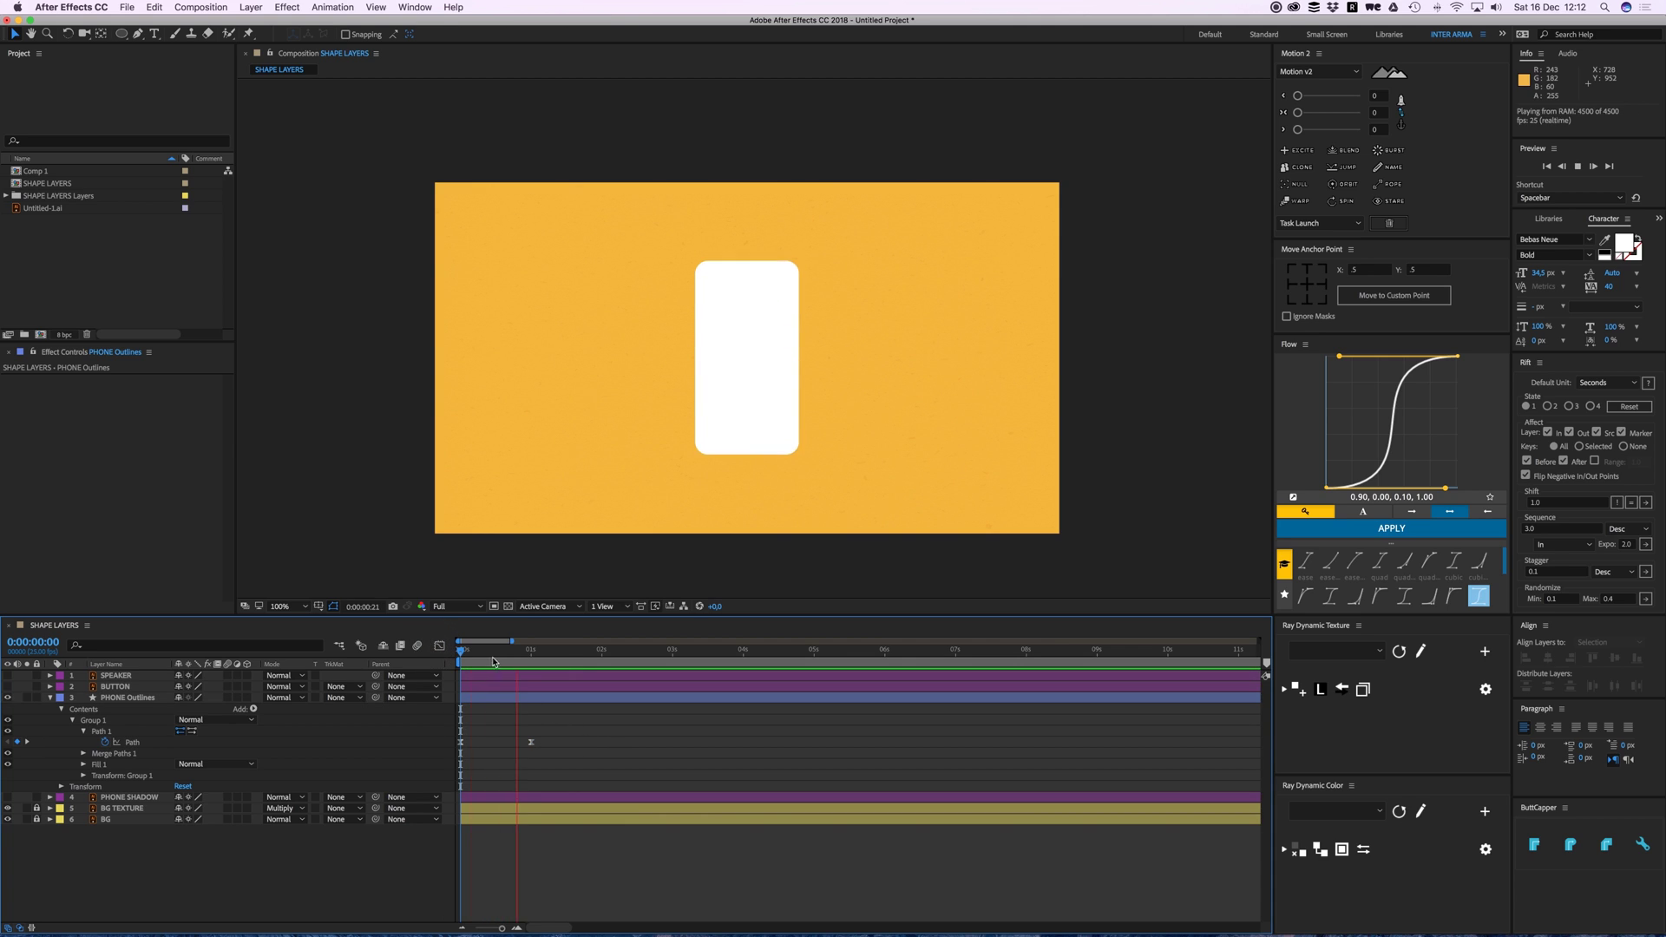
mouse_move(488, 649)
mouse_down()
mouse_move(460, 660)
mouse_move(478, 656)
mouse_move(477, 699)
mouse_move(460, 649)
mouse_up()
click(462, 699)
key(k)
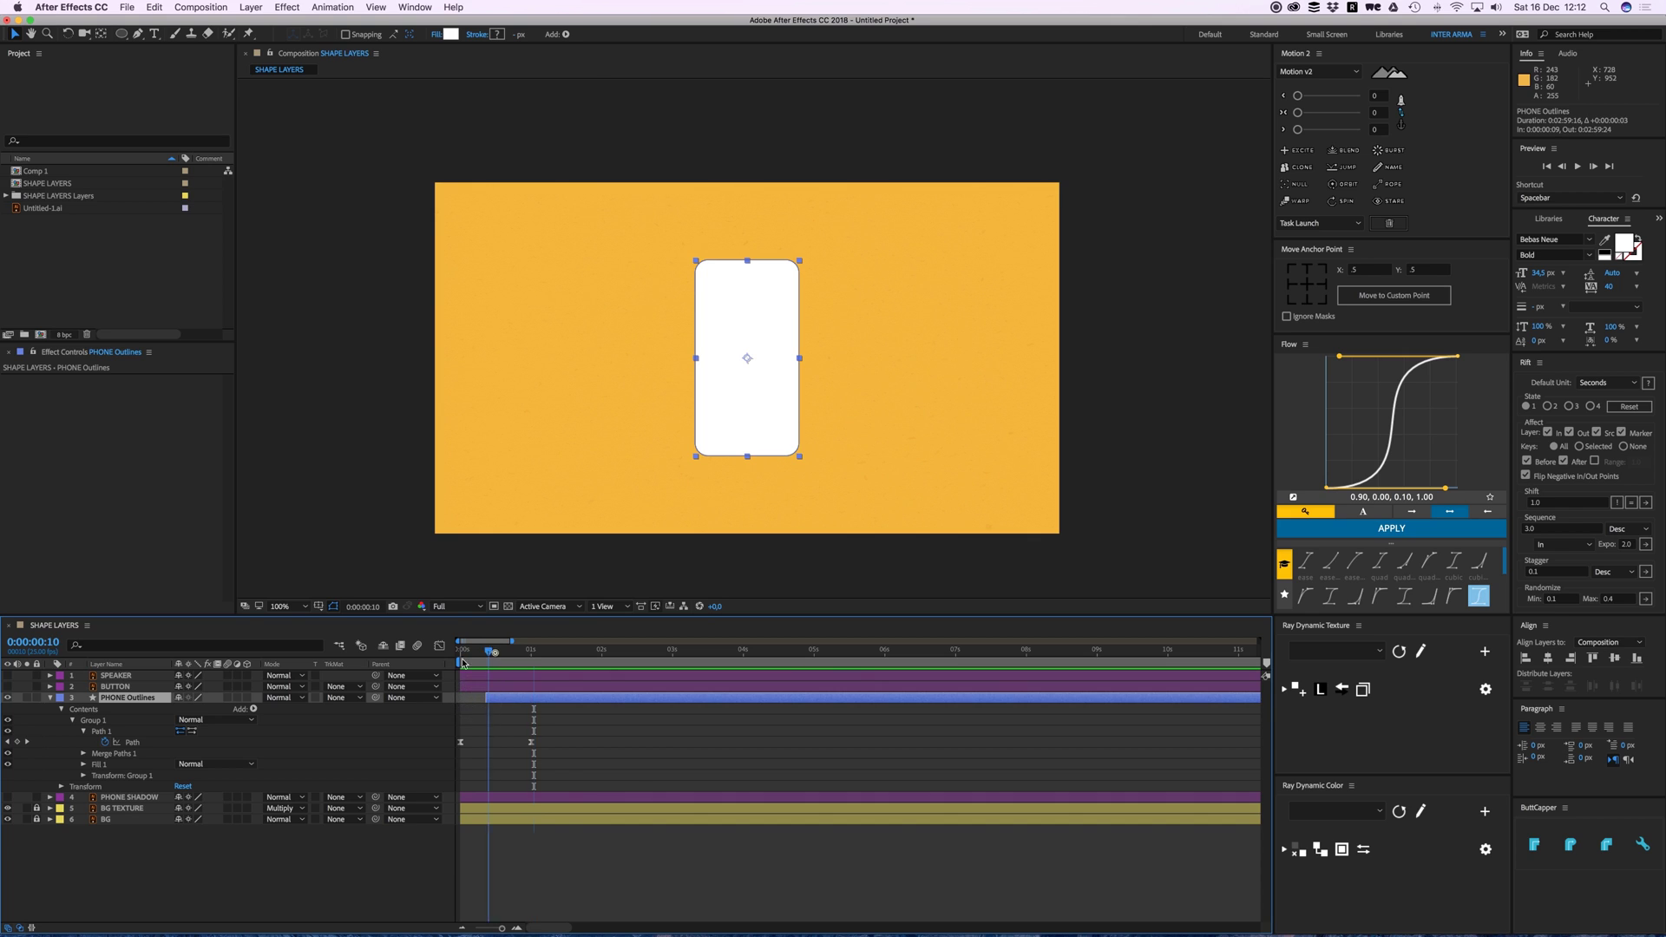
key(space)
key(space)
drag(537, 653, 491, 665)
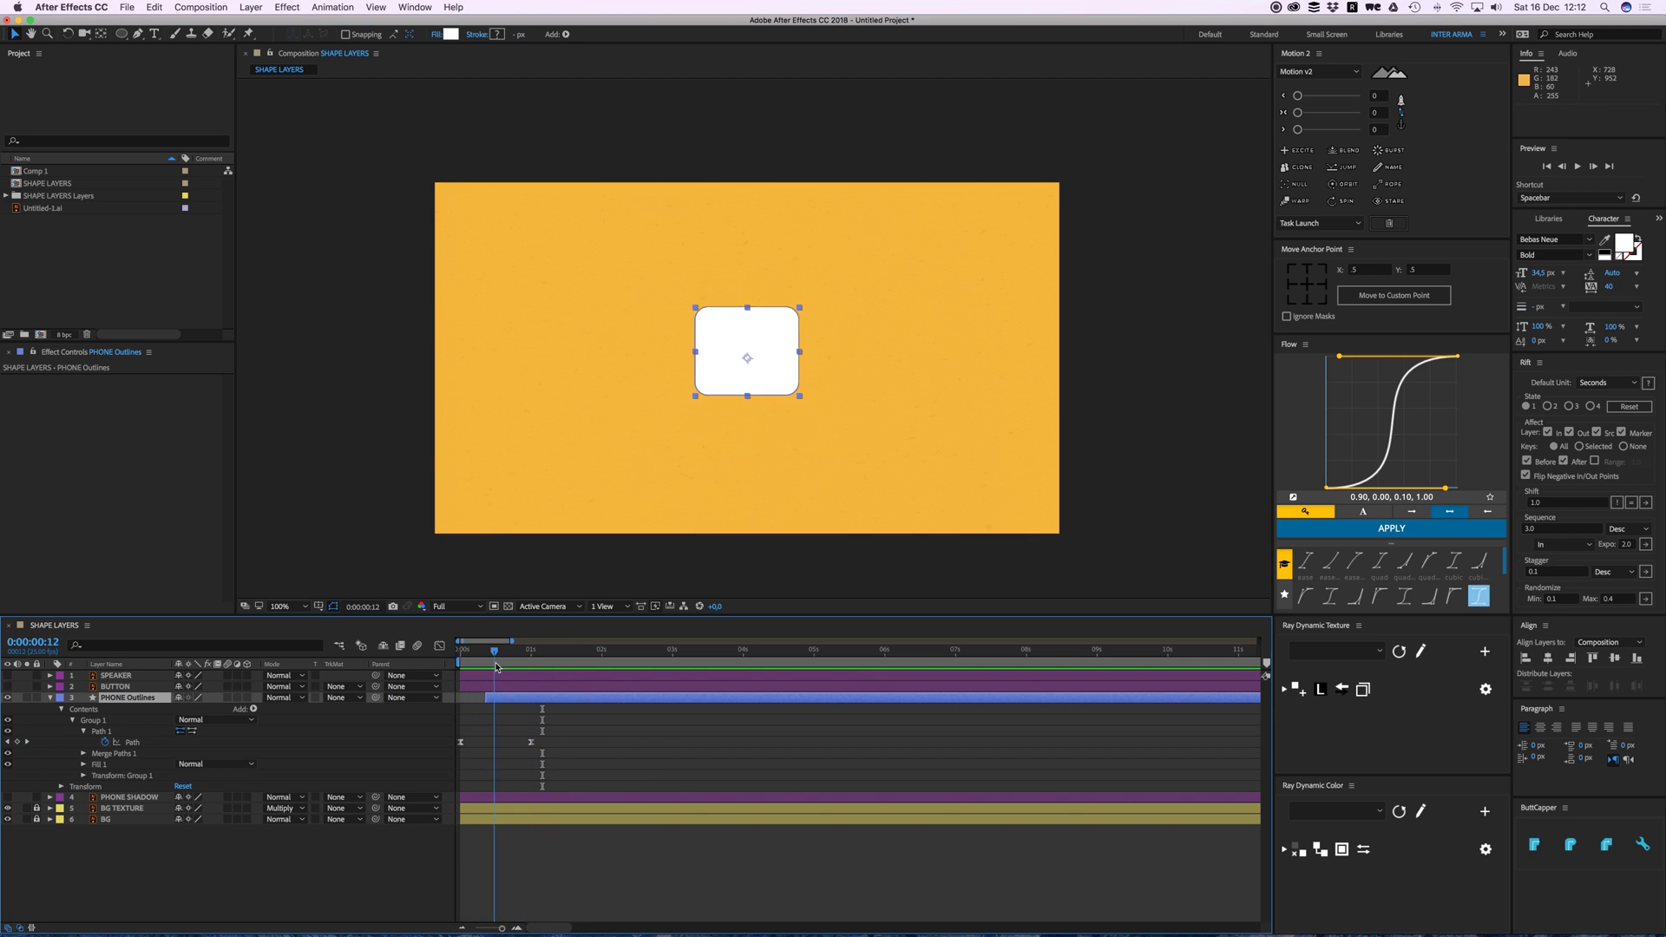
click(644, 757)
key(period)
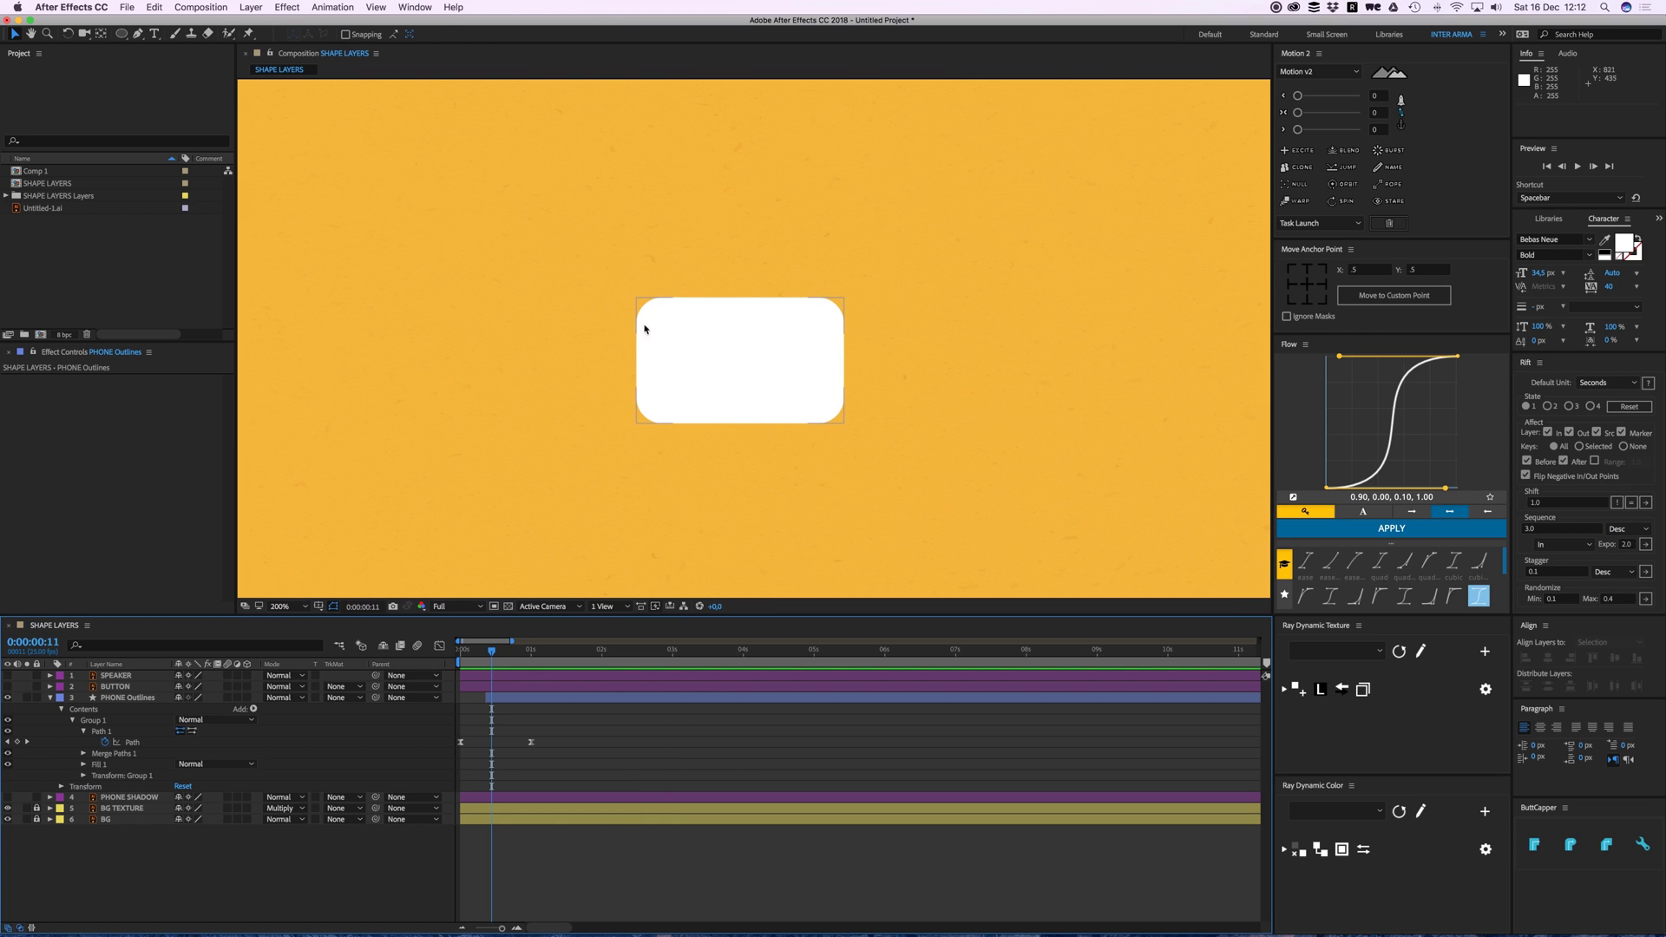
key(comma)
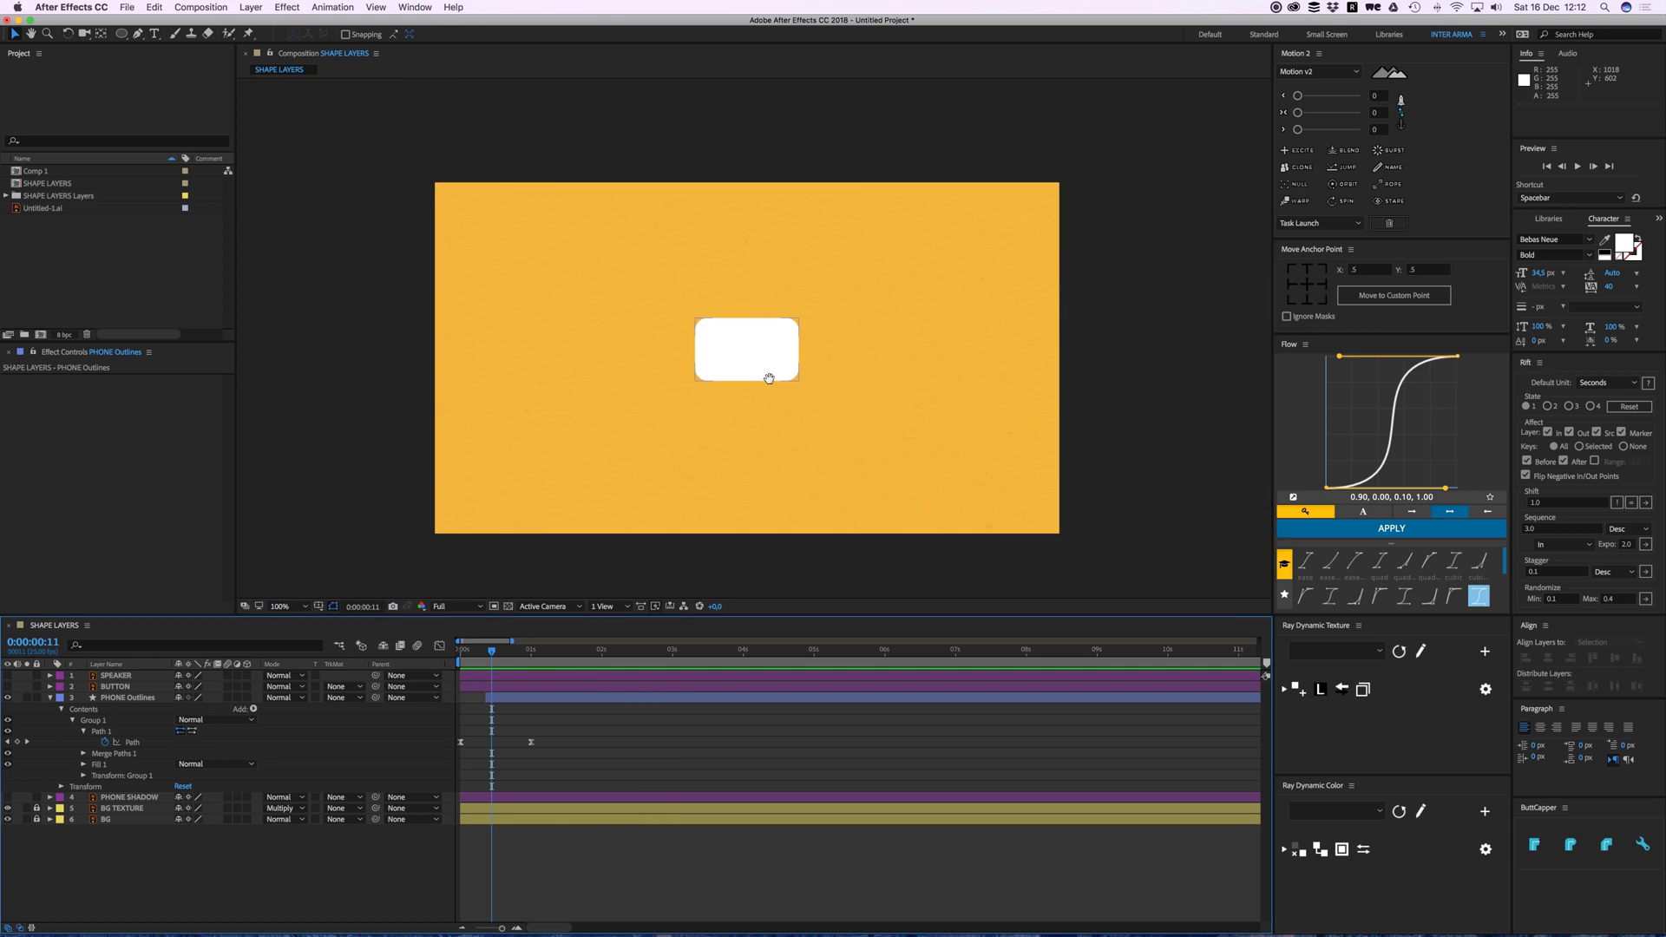
drag(492, 653, 537, 653)
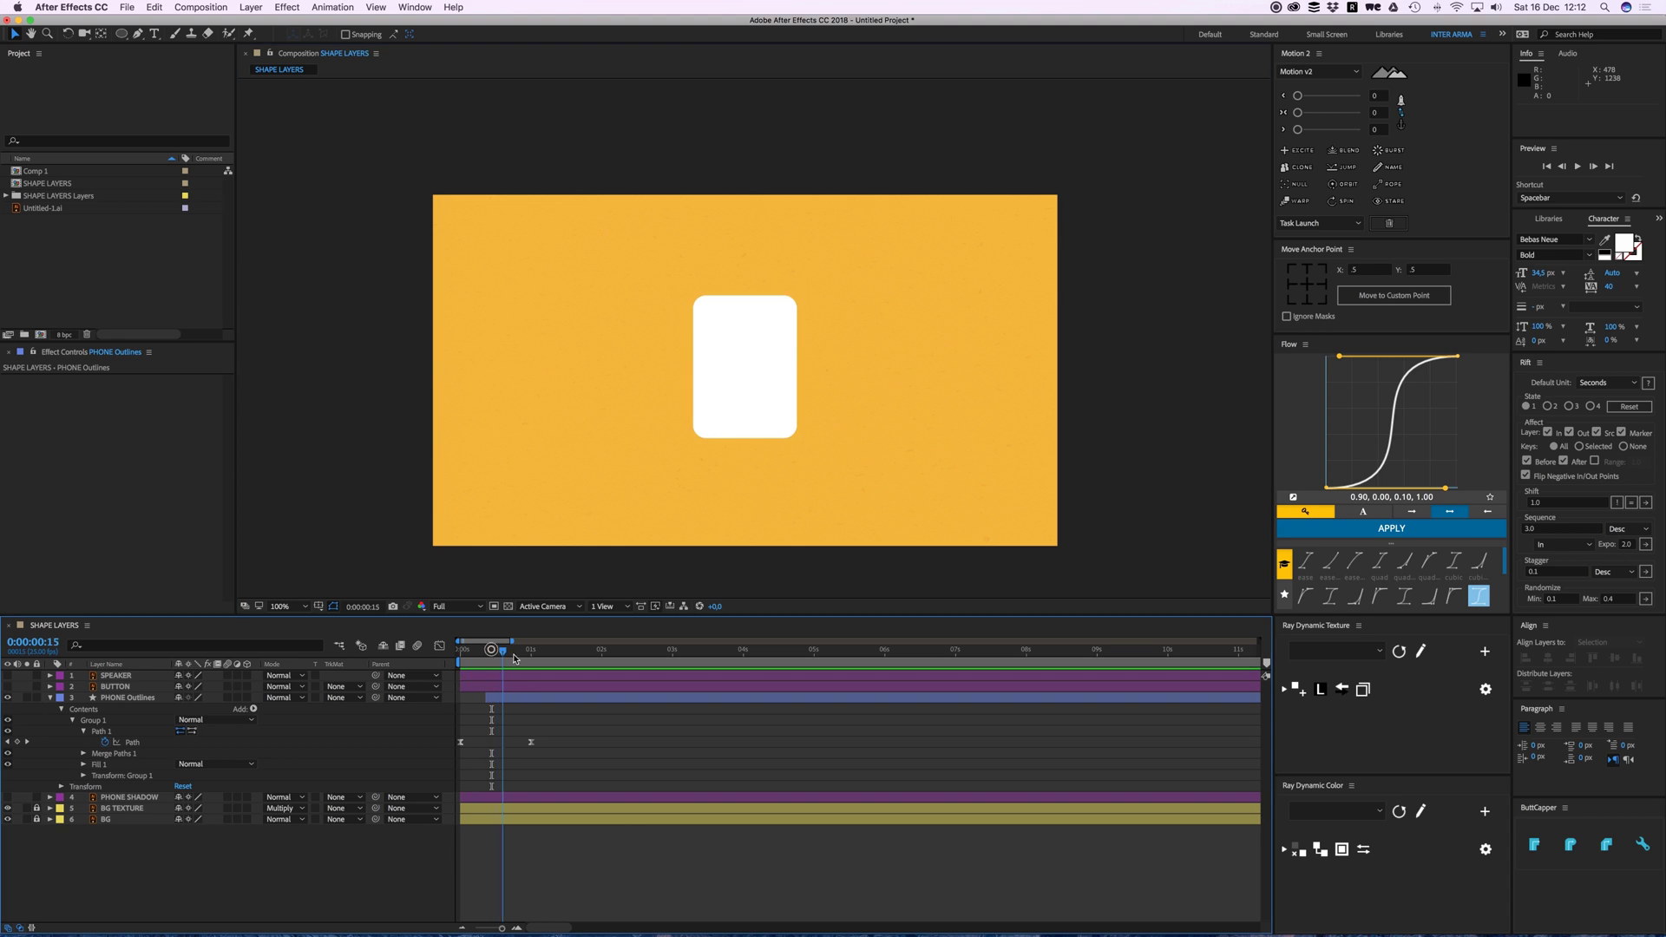
- Turn the SPEAKER, BUTTON and PHONE SHADOW layers back on
drag(8, 687, 10, 675)
click(8, 797)
click(625, 739)
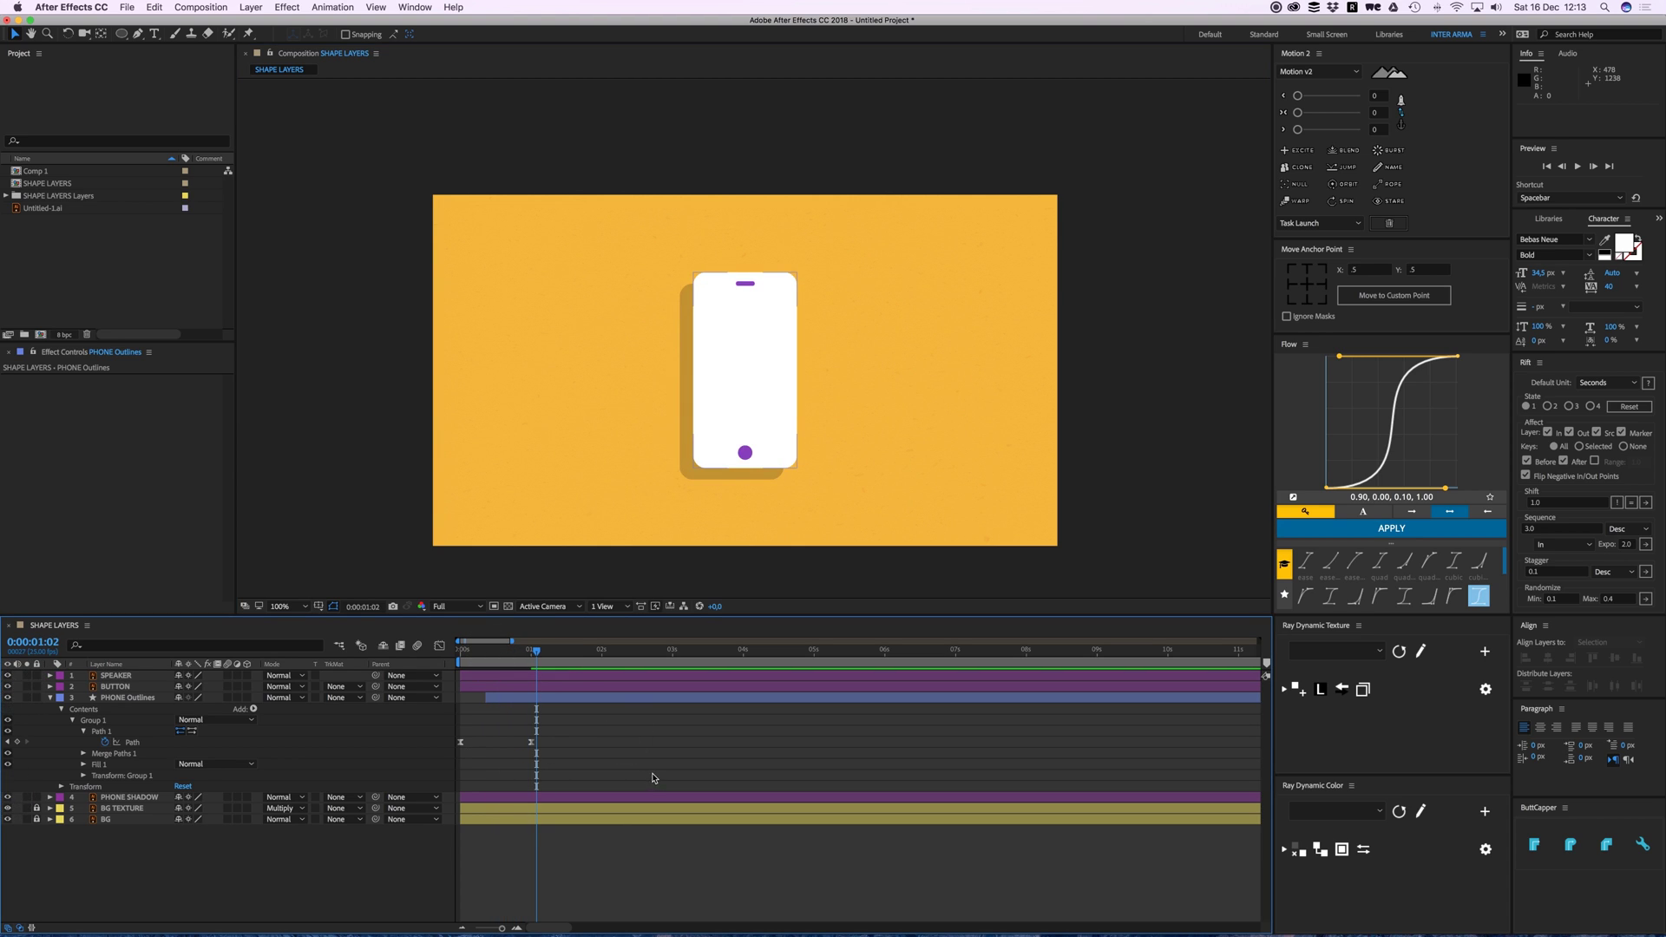
- Convert PHONE SHADOW into a shape layer and delete the original vector layer
click(684, 479)
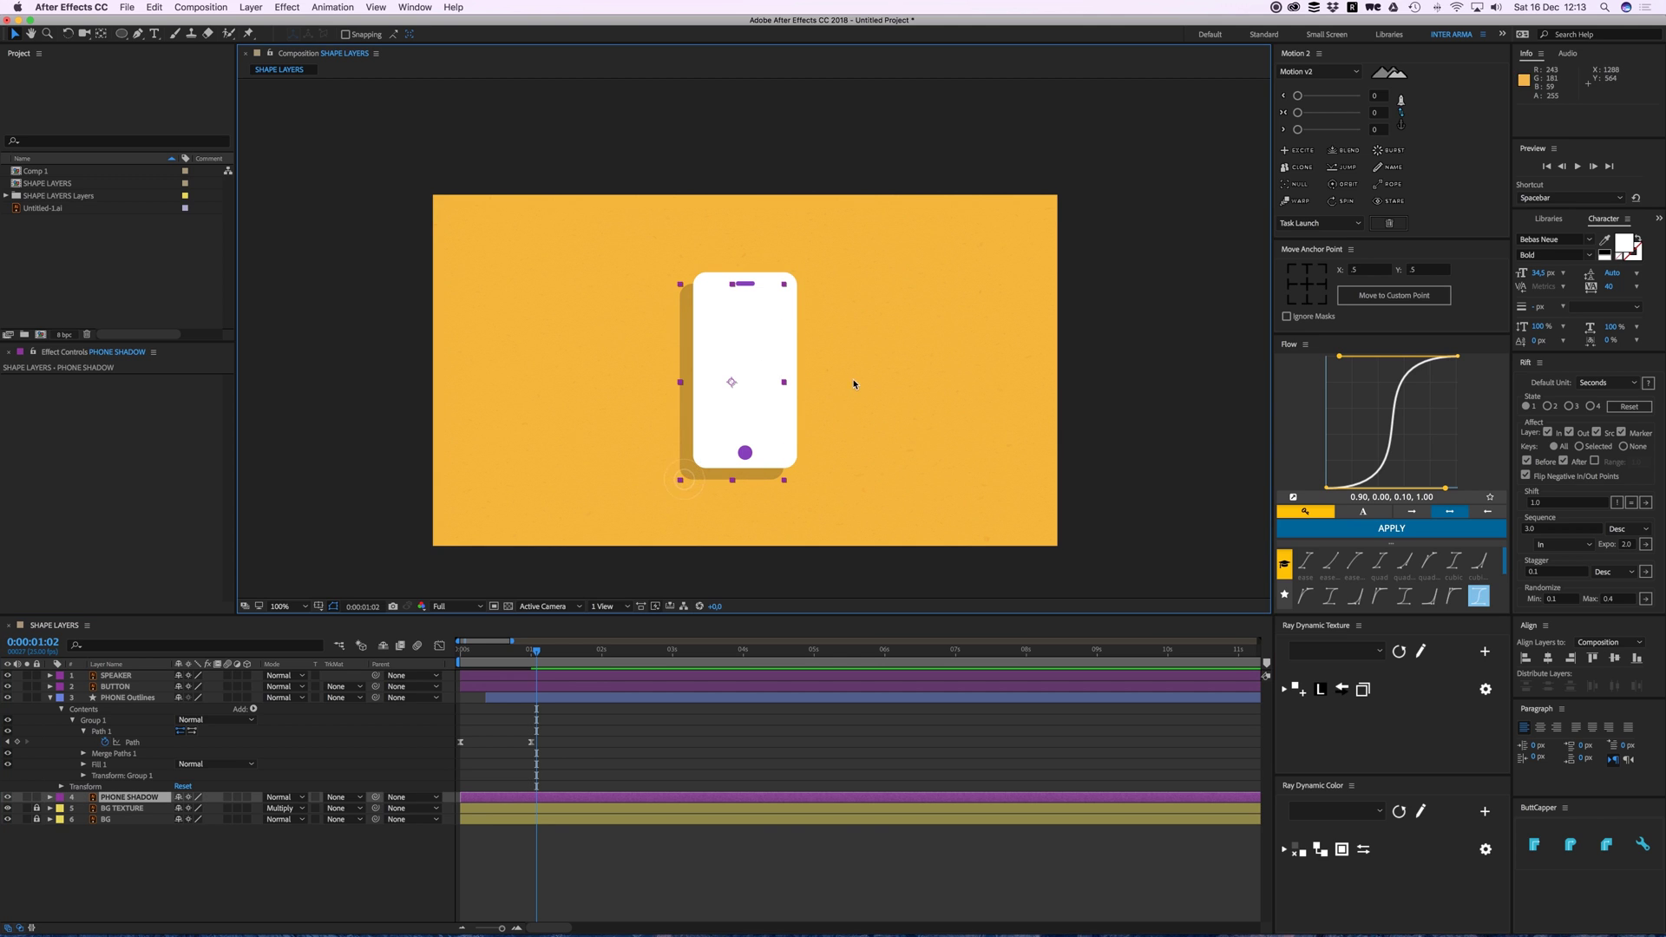
click(7, 698)
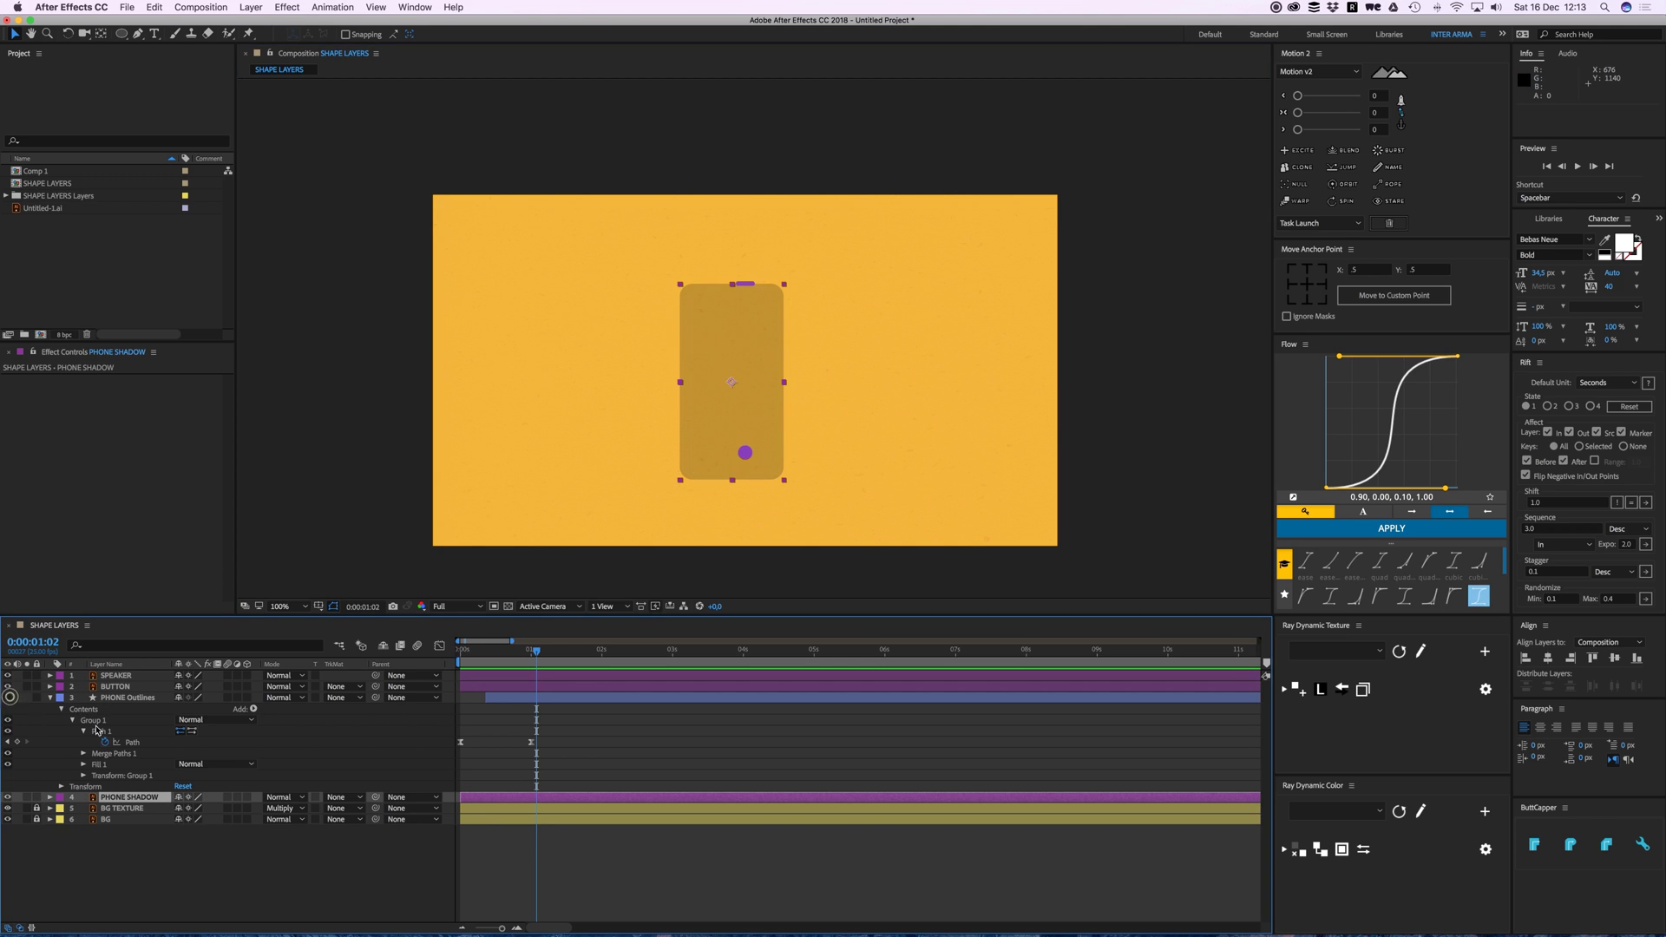
right_click(127, 797)
click(170, 783)
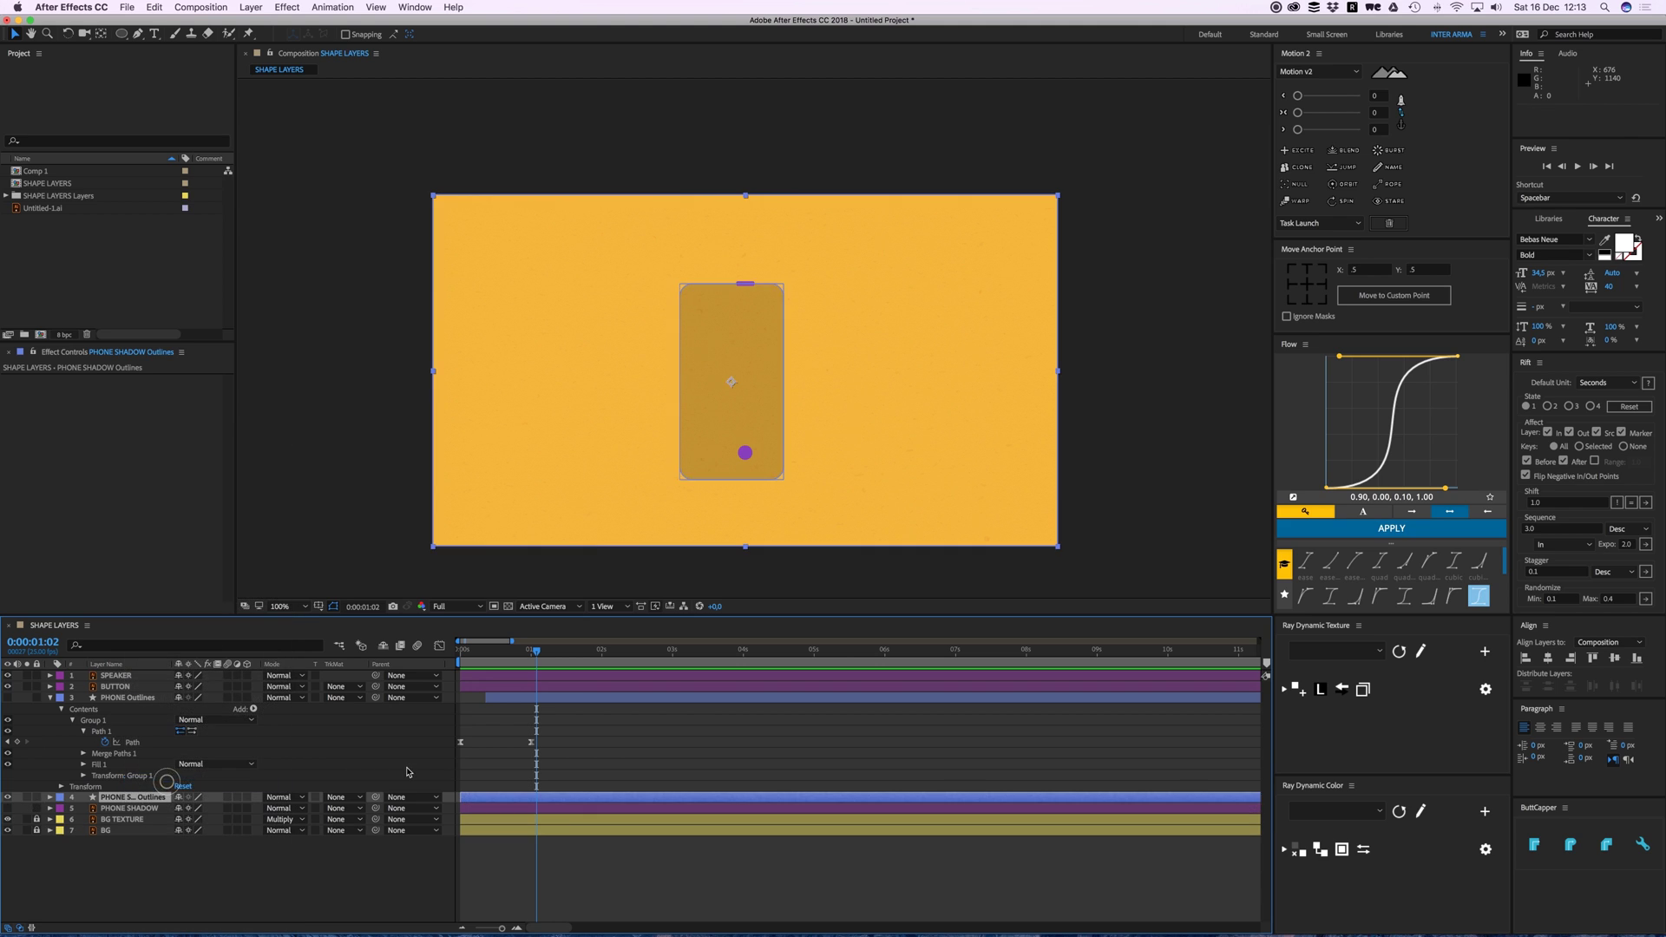
click(130, 808)
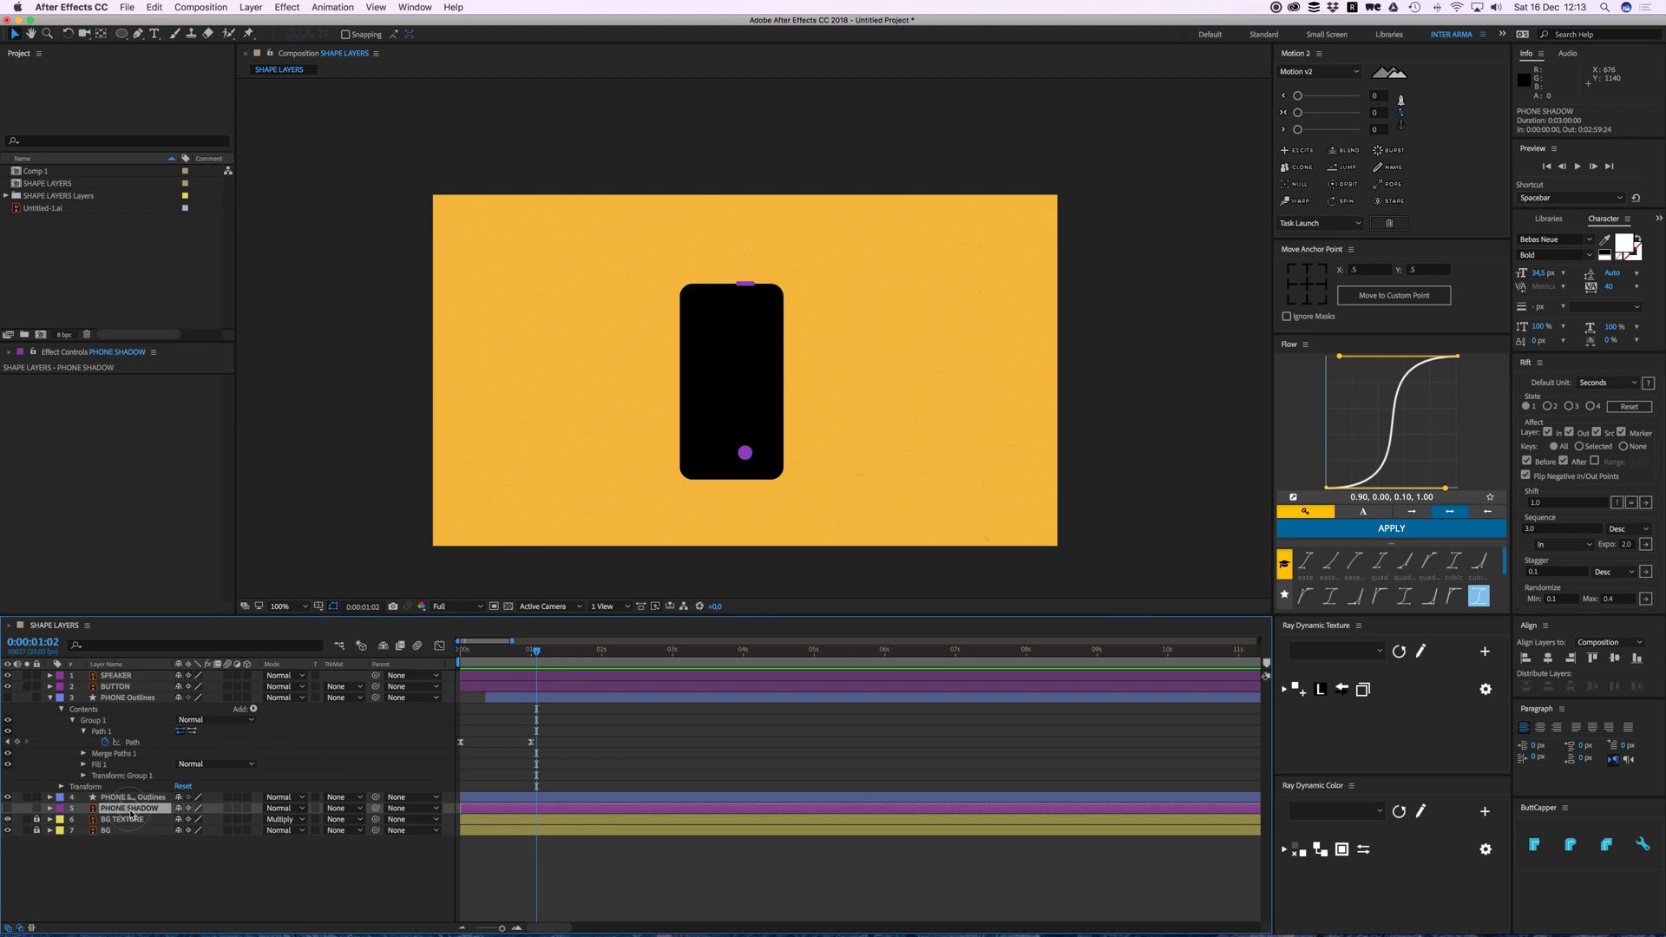
key(Delete)
- Set the PHONE SHADOW Outlines layer's opacity to 20%
click(134, 798)
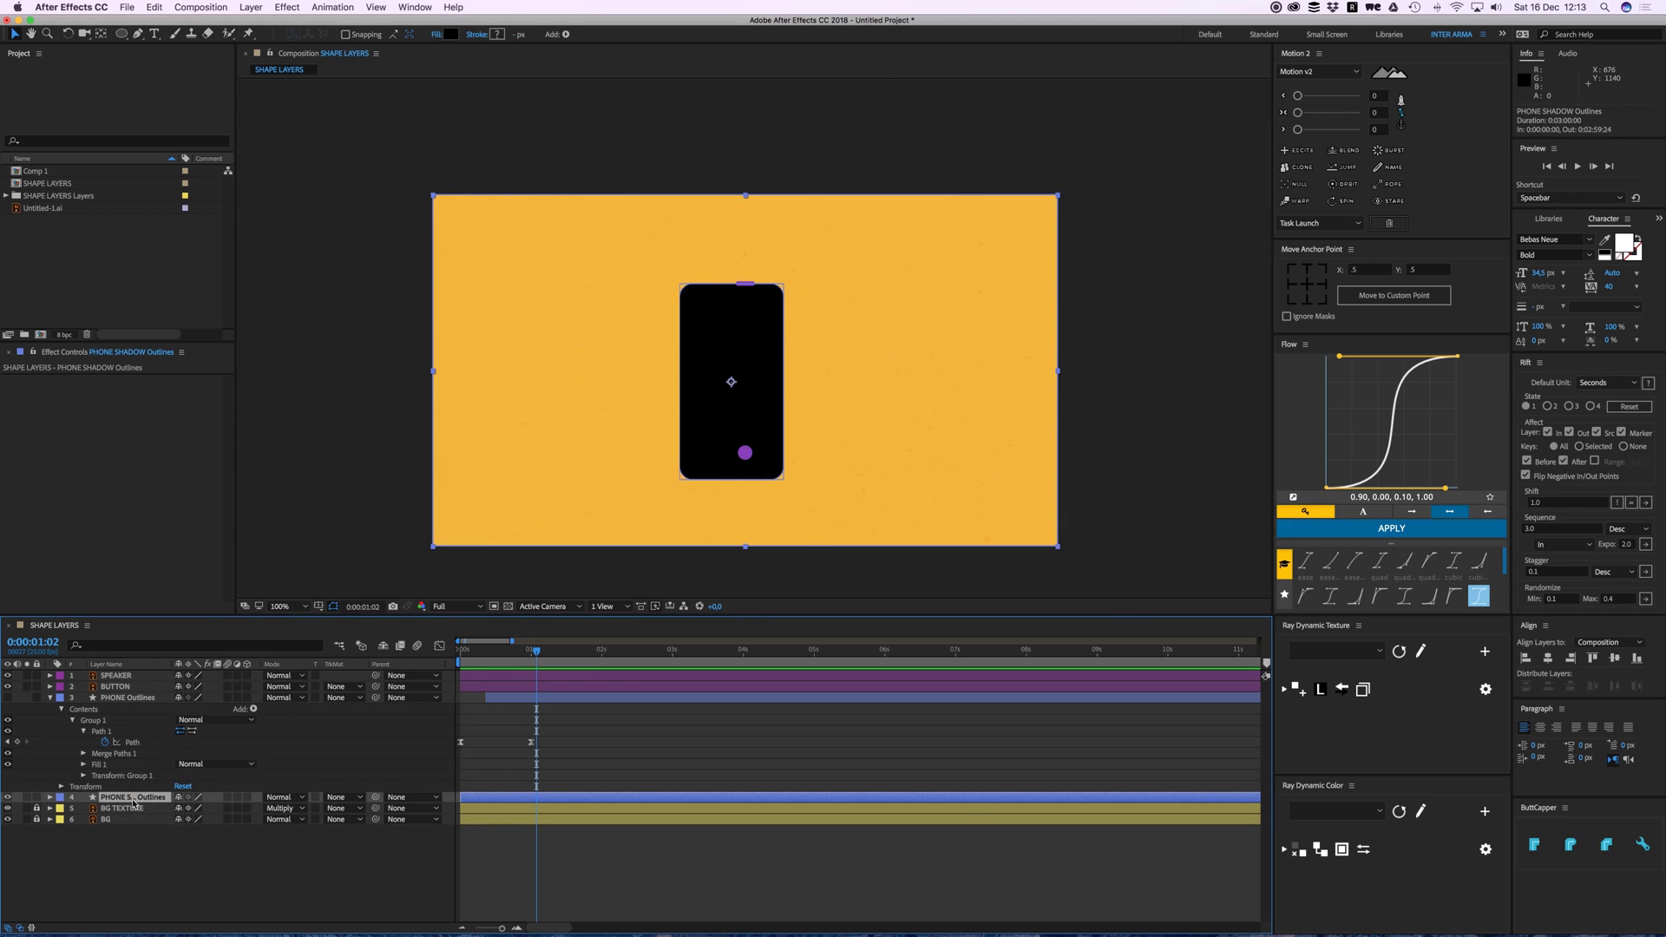
key(t)
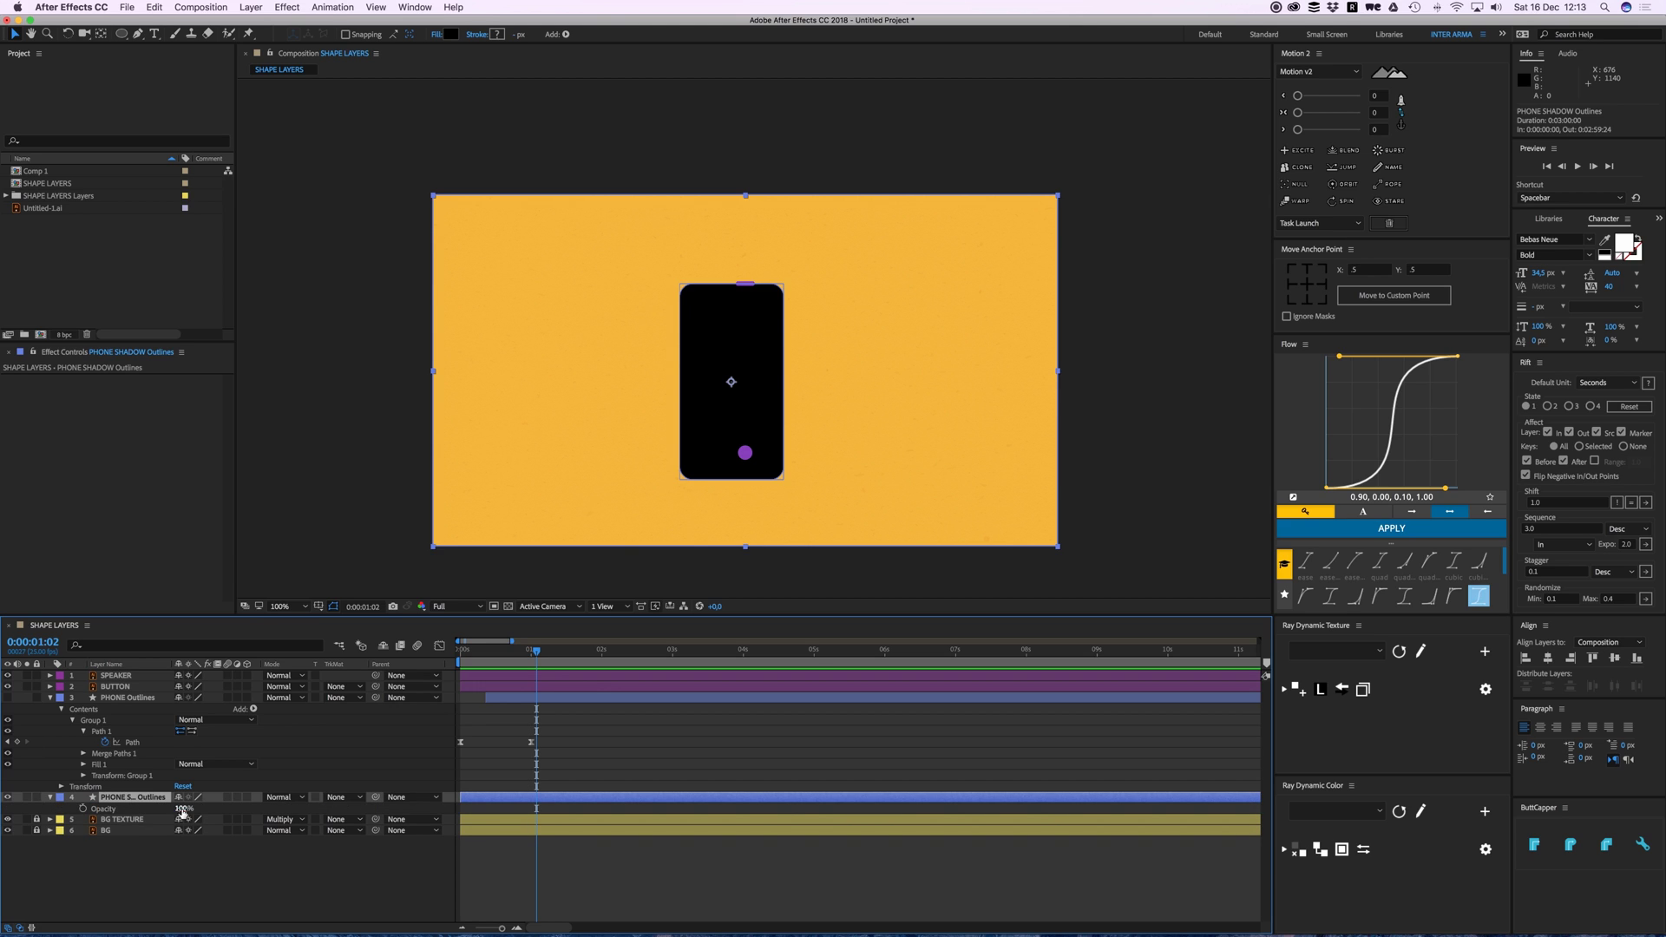
click(182, 809)
key(Return)
- Delete the extra nested Group 1 inside the shadow layer's contents
click(50, 798)
click(62, 820)
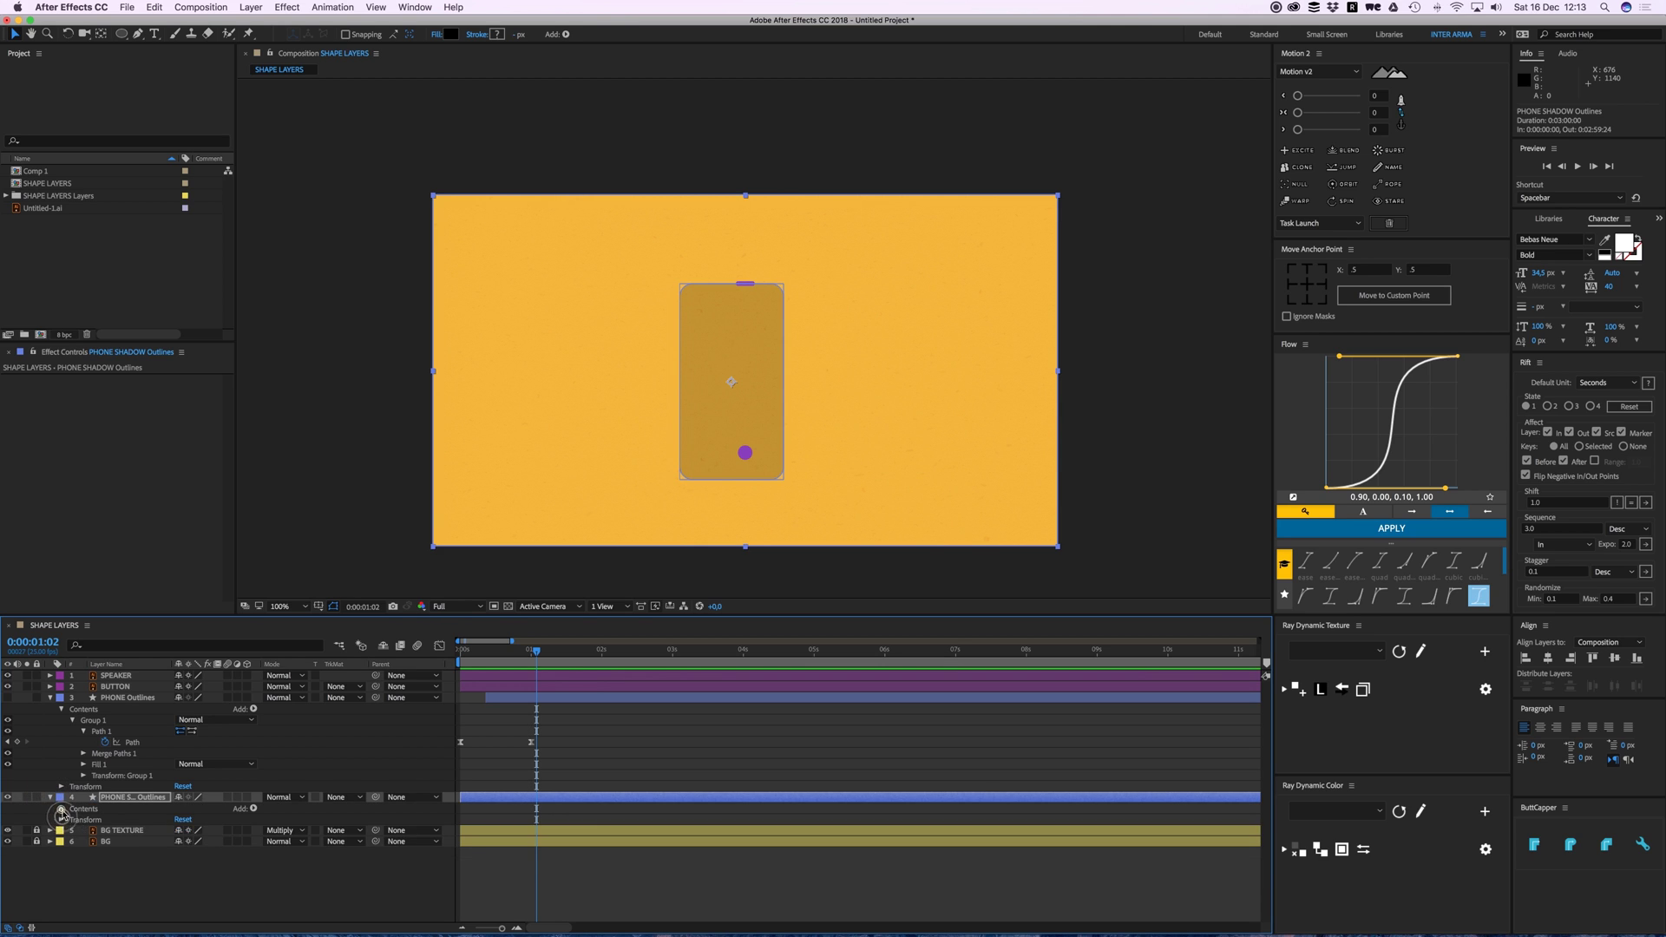
click(72, 820)
click(104, 842)
key(Delete)
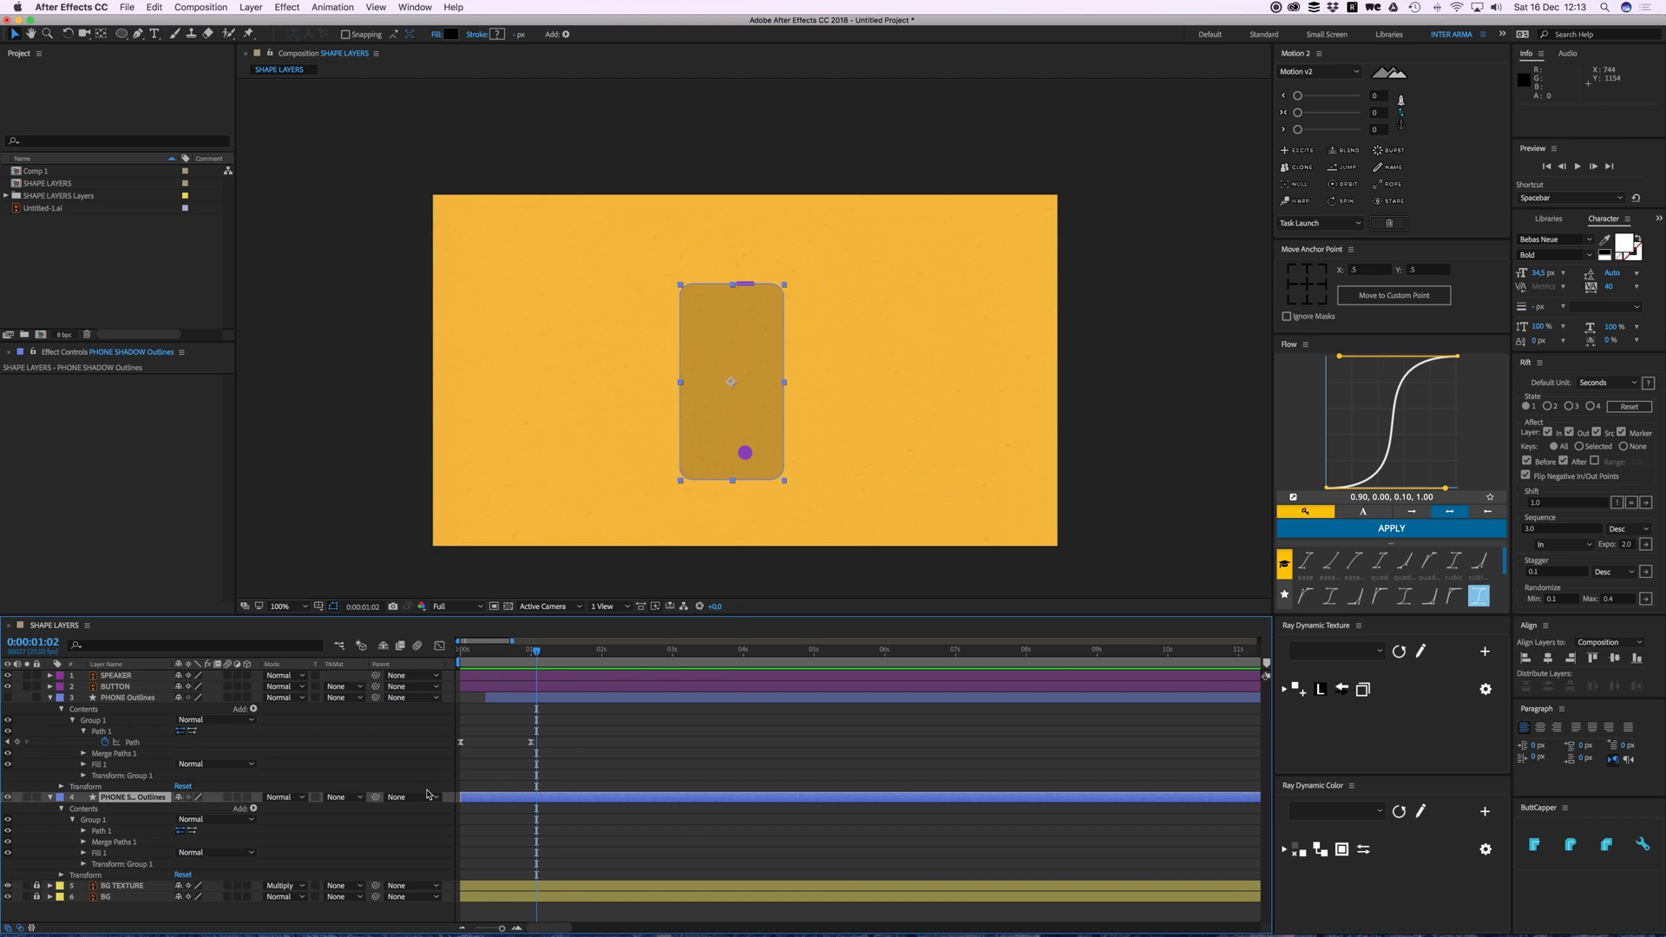
- Set a shadow Path keyframe at one second, then return to 0s
click(83, 831)
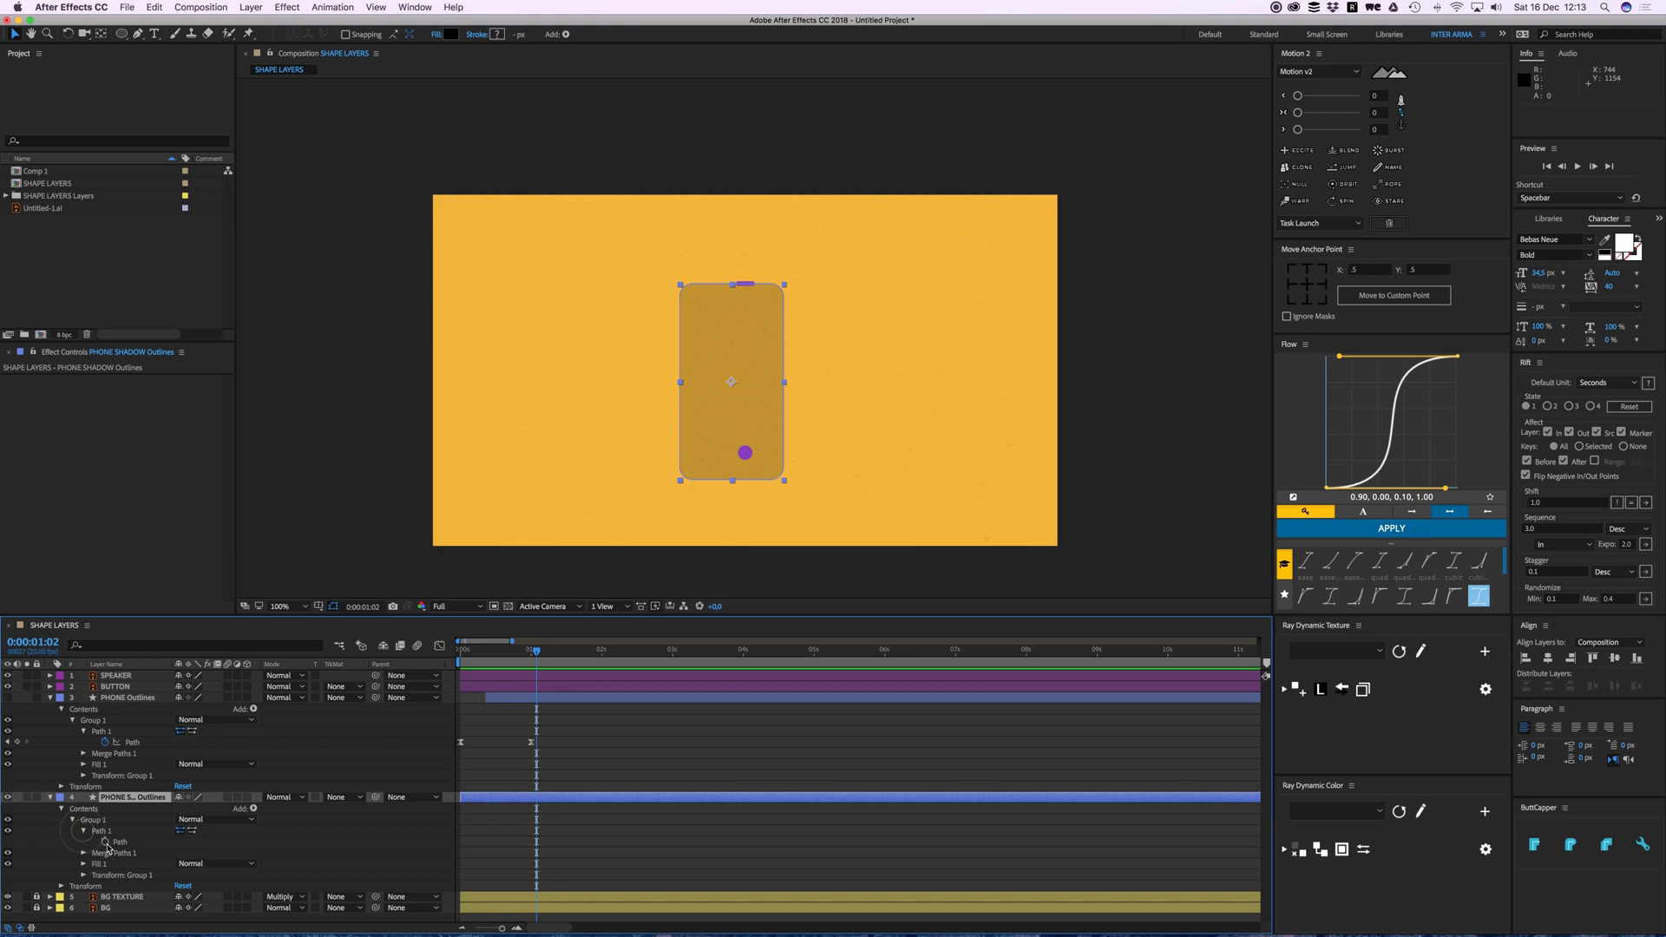
drag(539, 660, 536, 660)
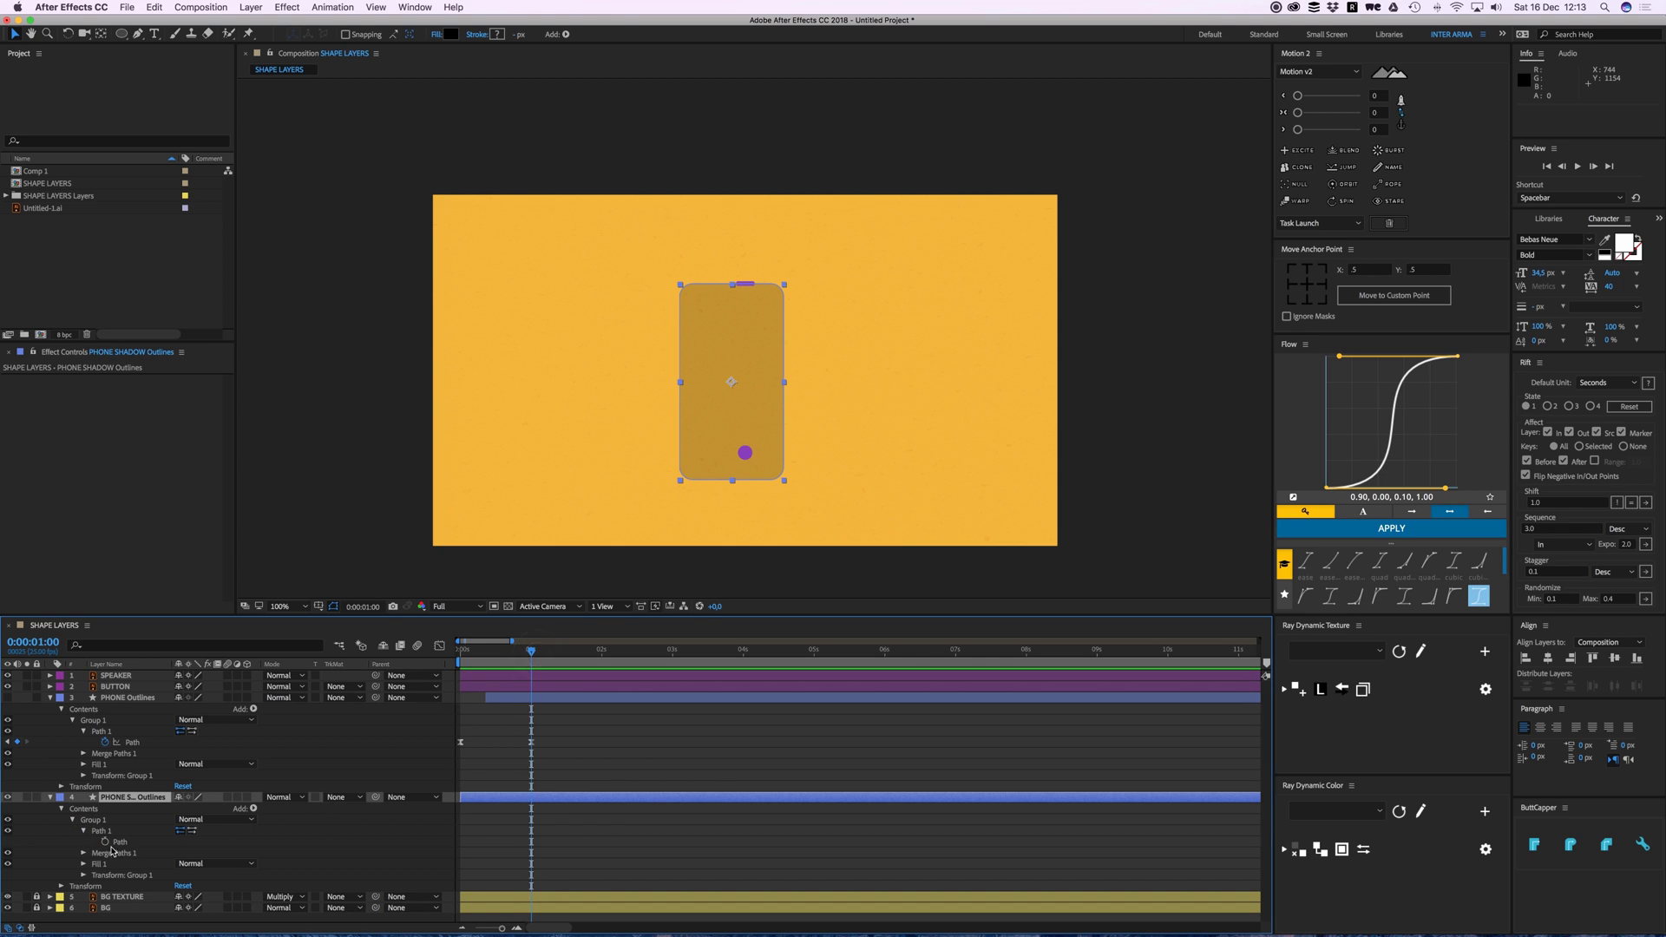
click(105, 843)
drag(531, 660, 464, 666)
- At 0s, pull the shadow path's top and bottom edges together into a short pill
key(period)
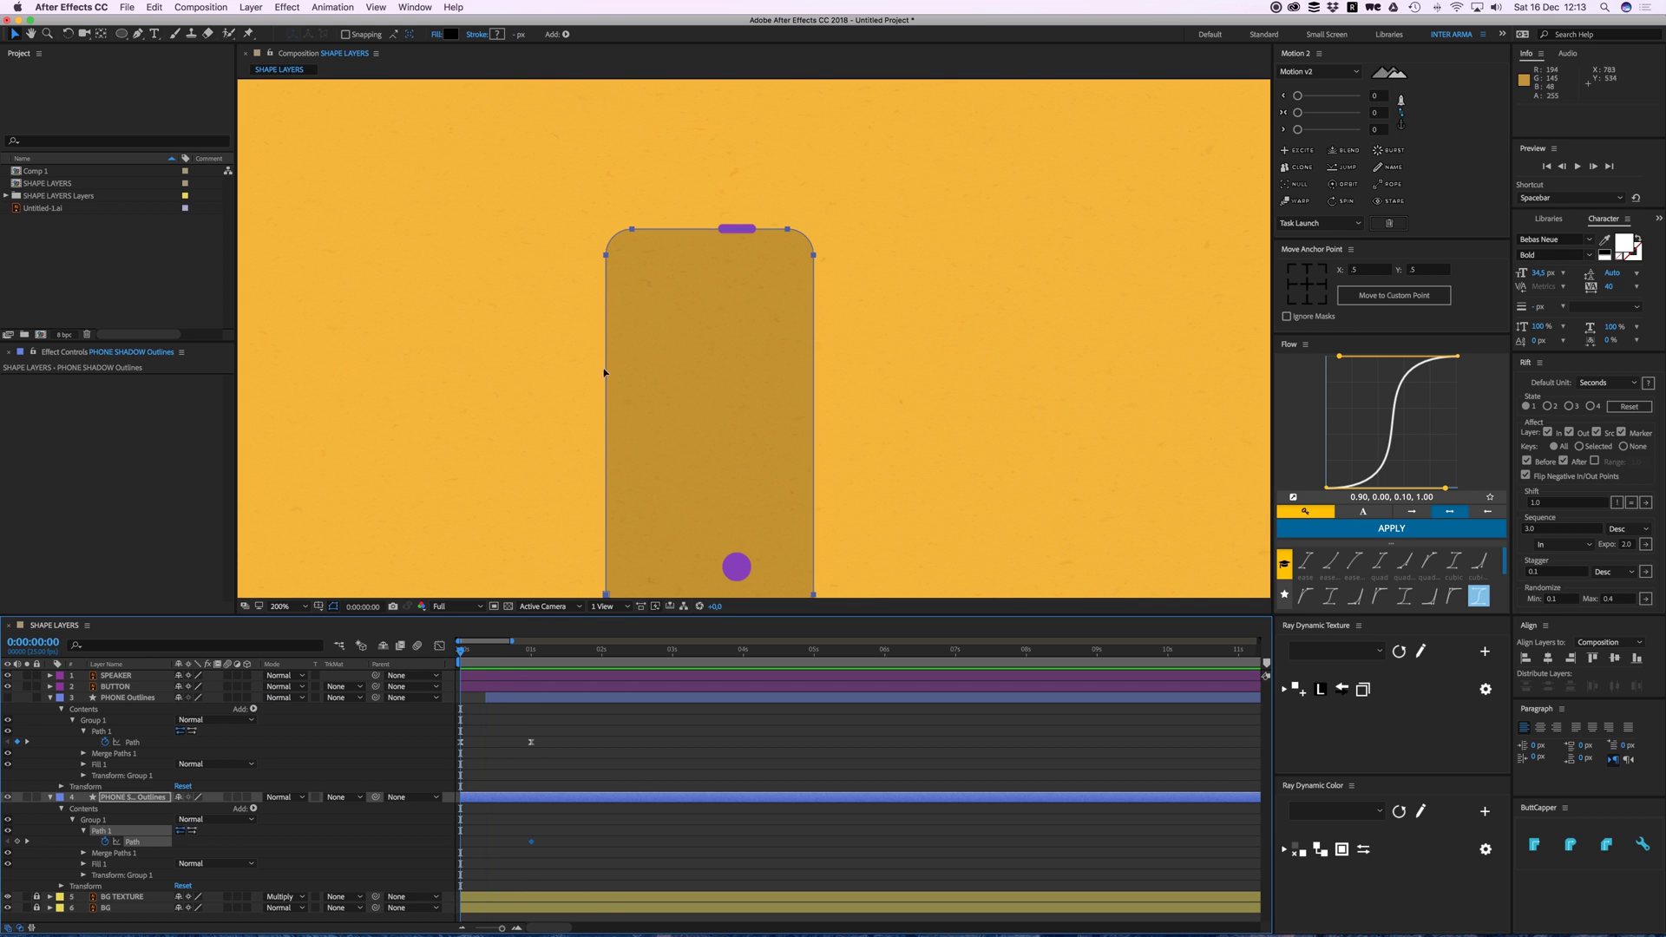
click(633, 230)
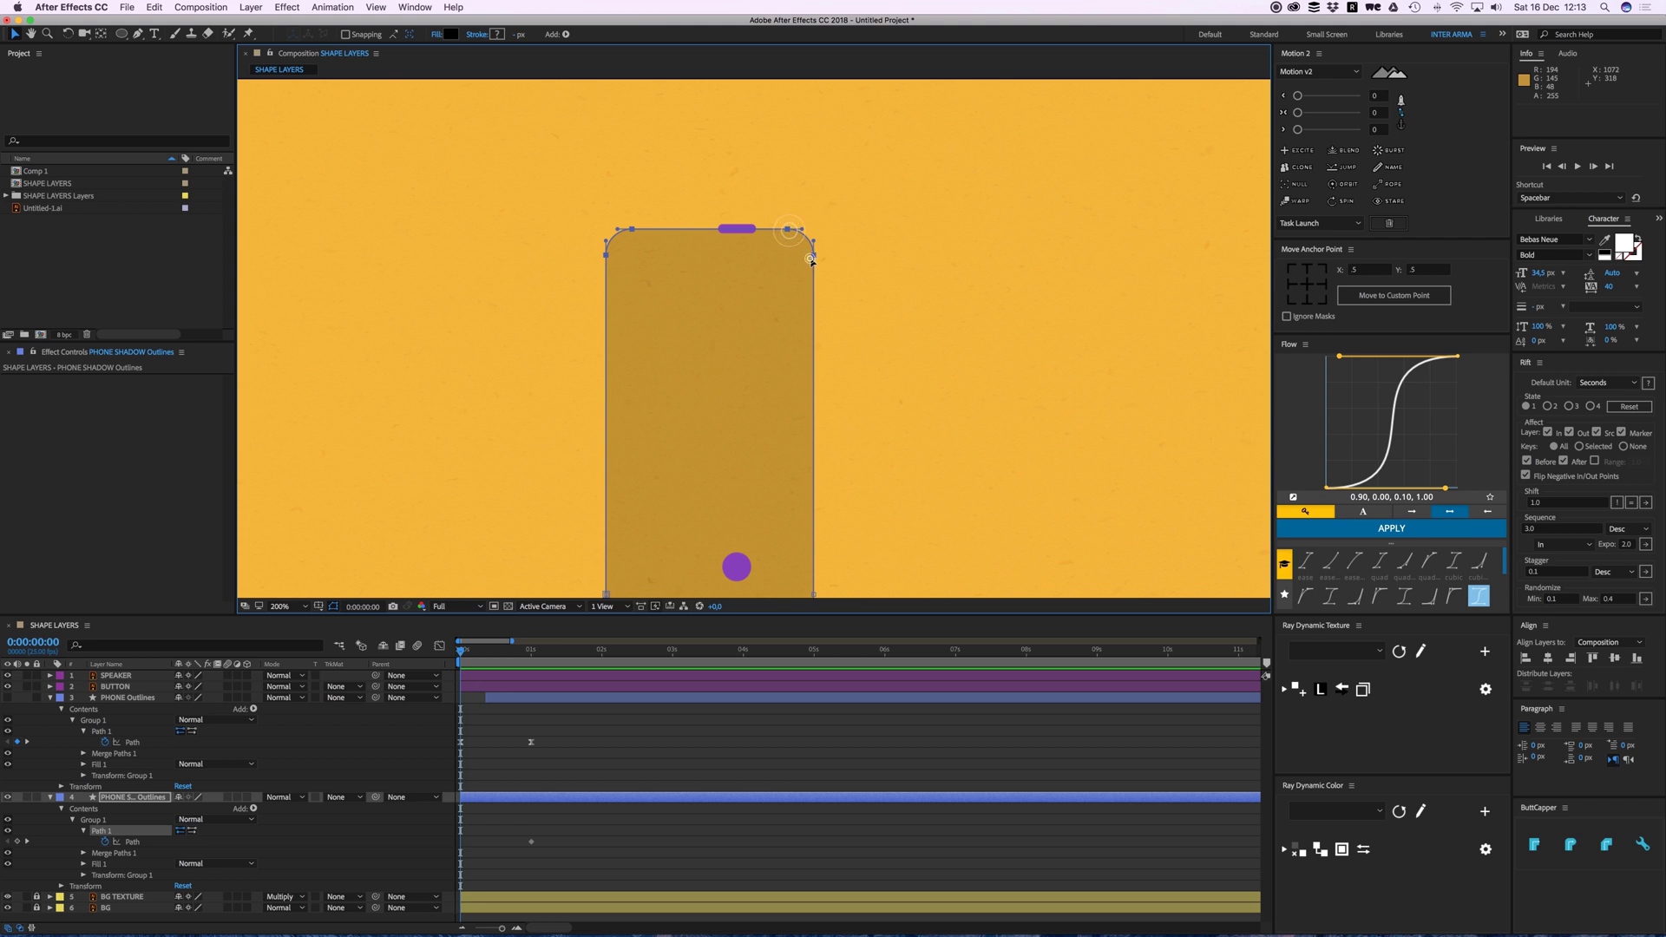
drag(812, 260, 815, 399)
scroll(633, 502, down, 4)
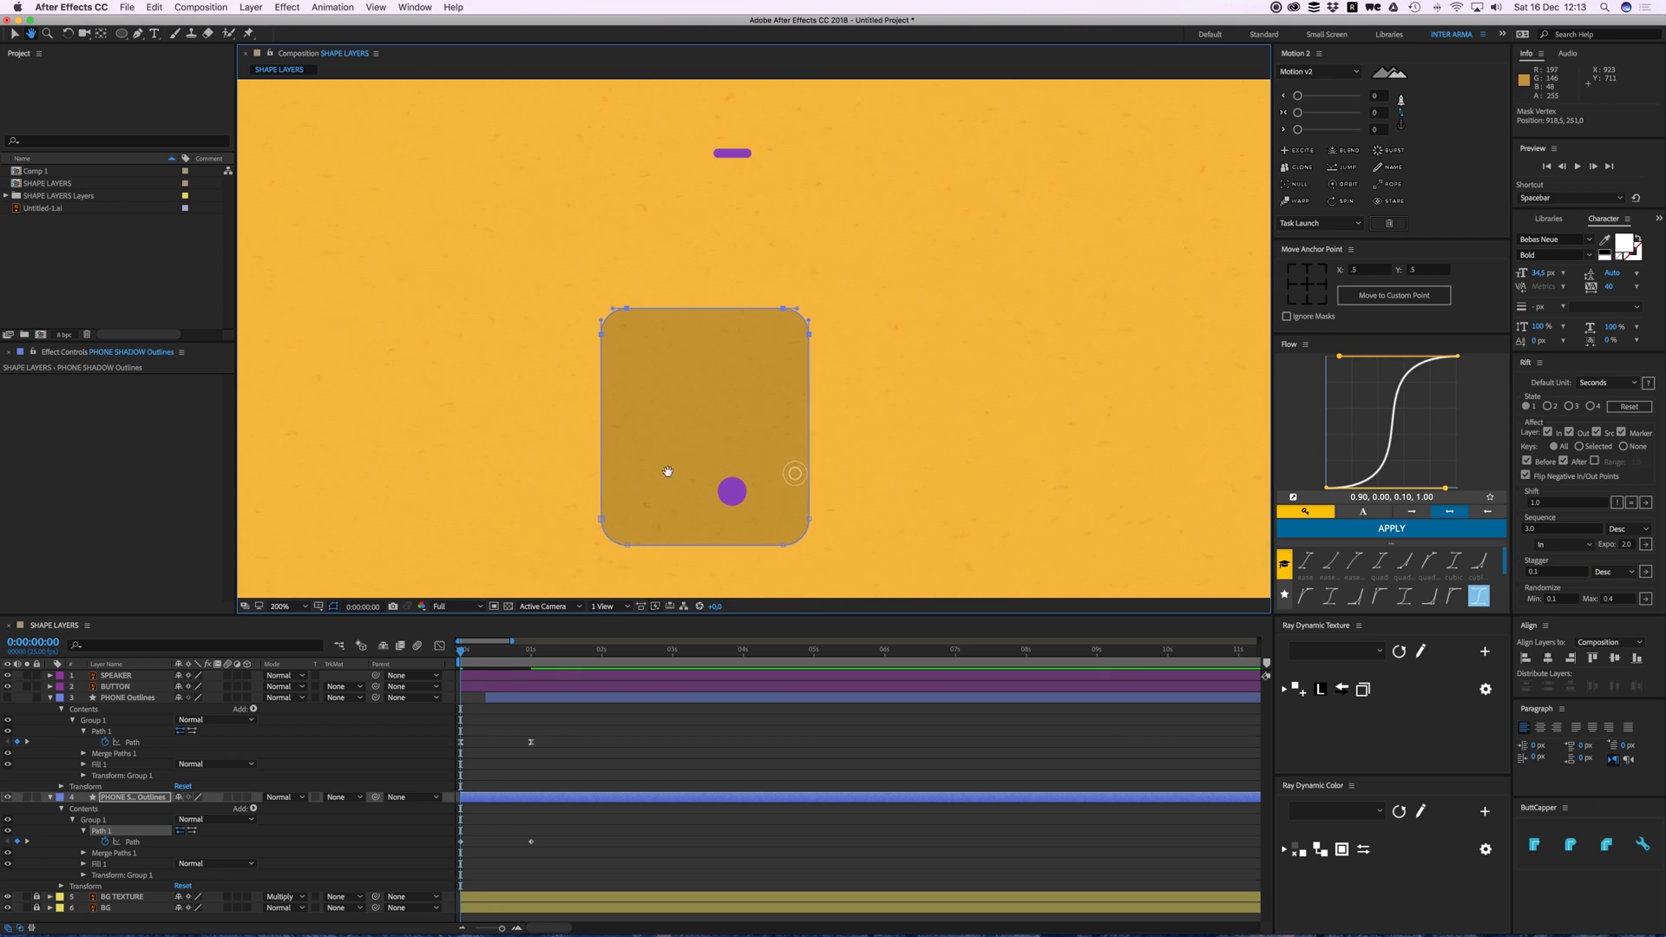
click(598, 519)
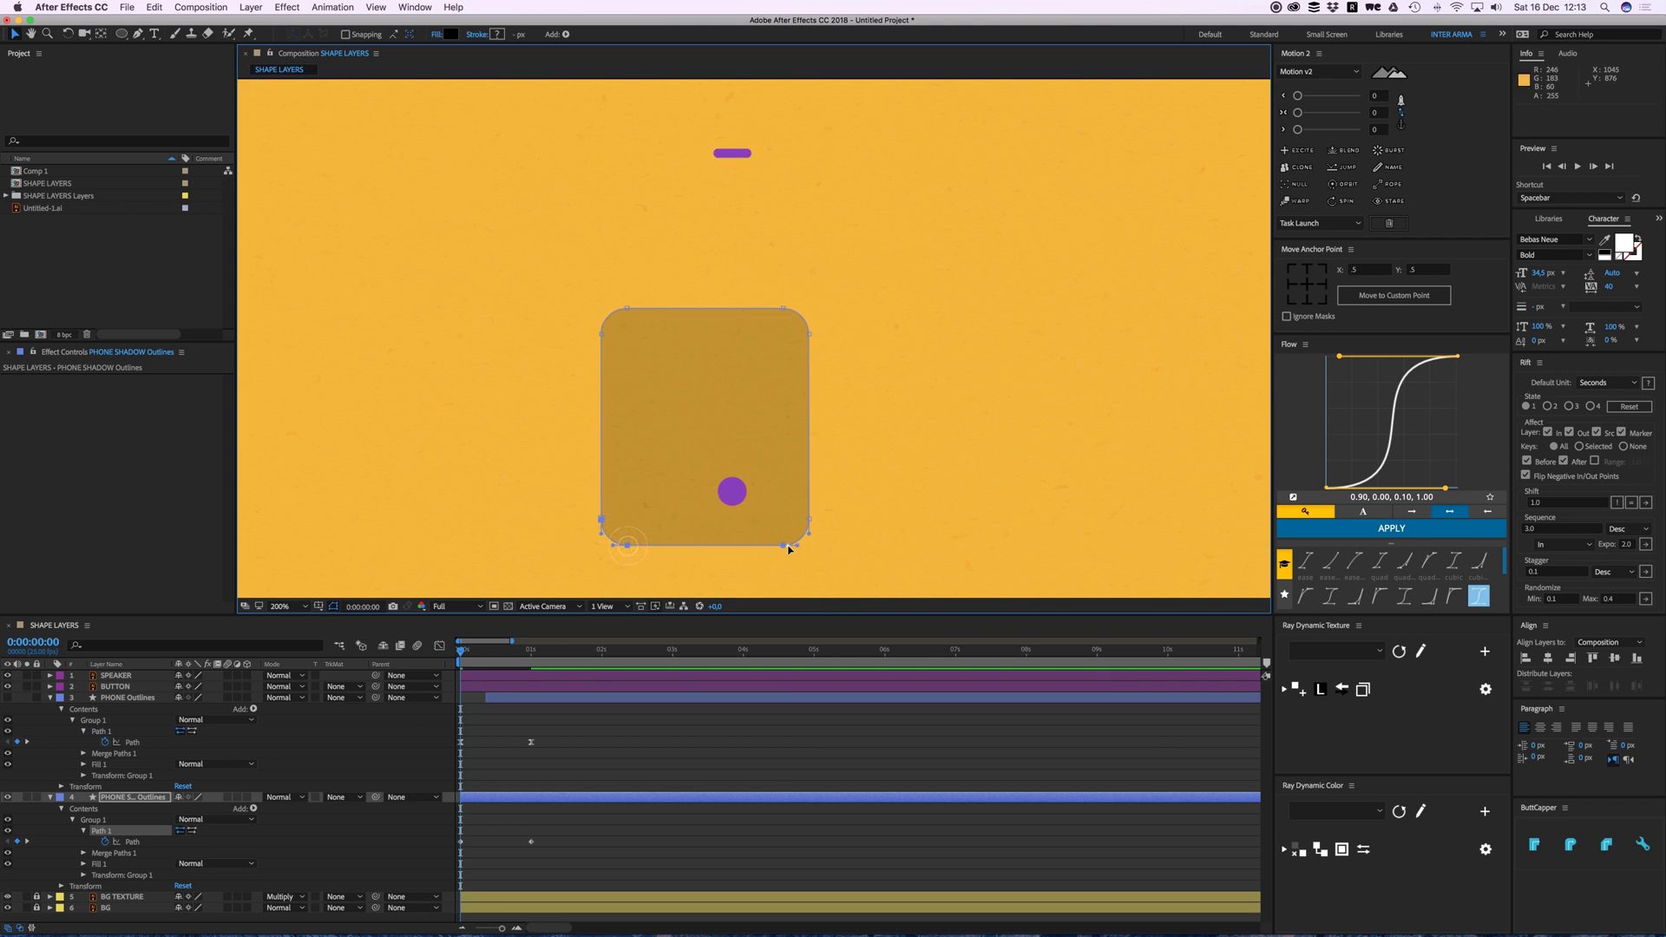
drag(809, 521, 810, 335)
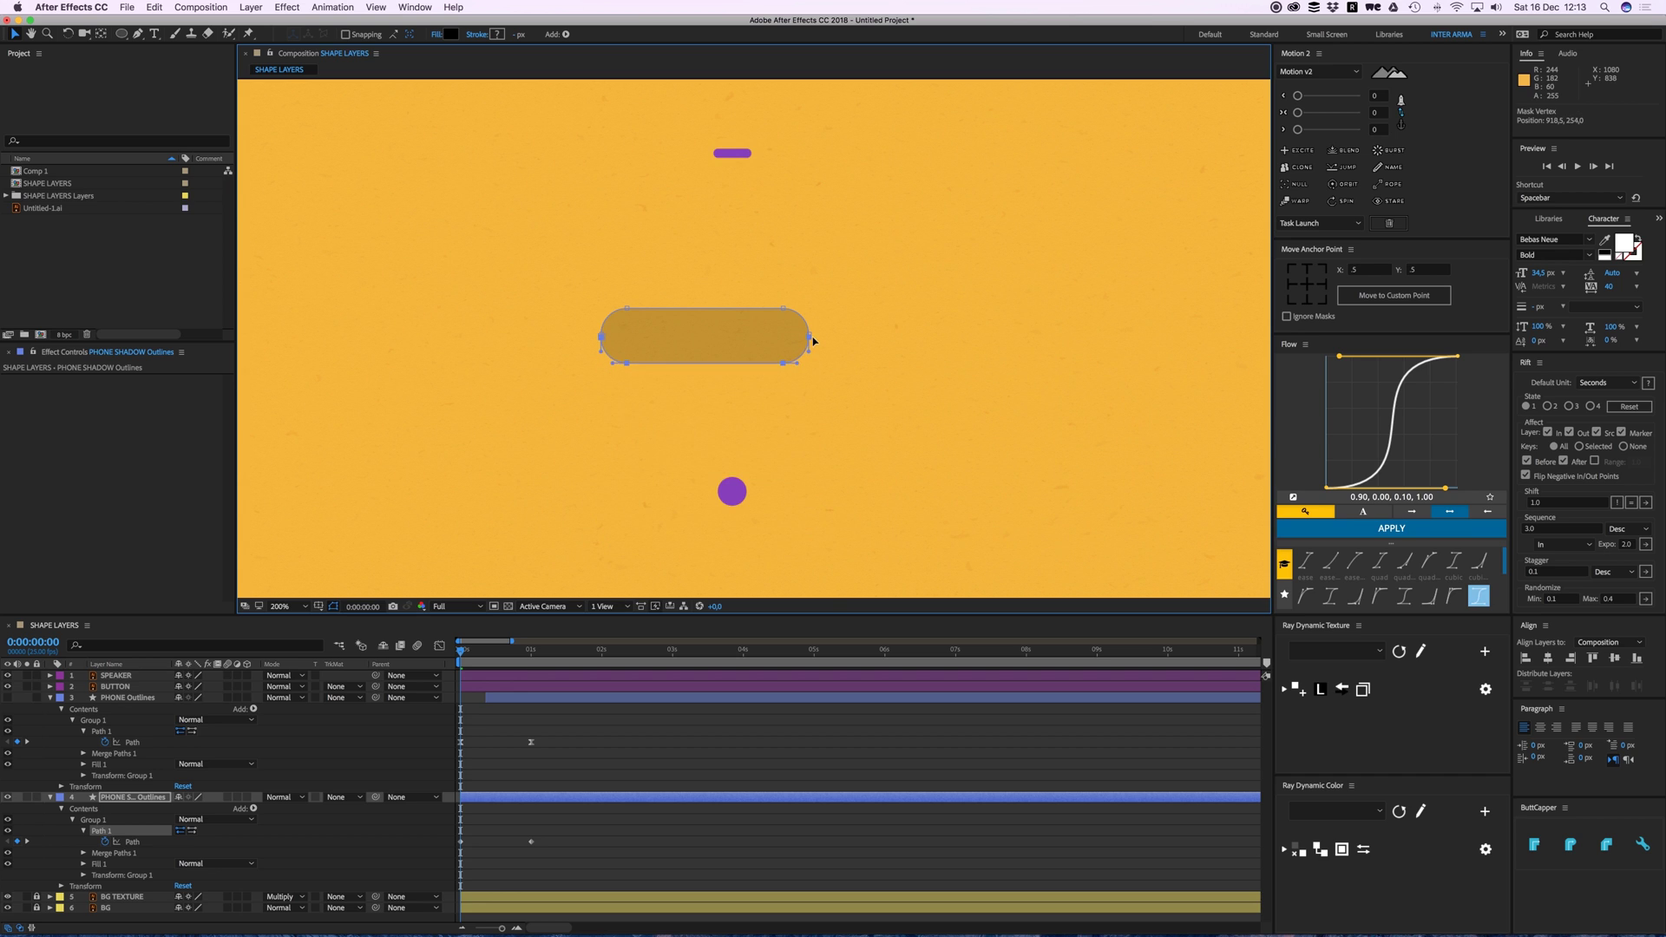
drag(576, 818, 446, 873)
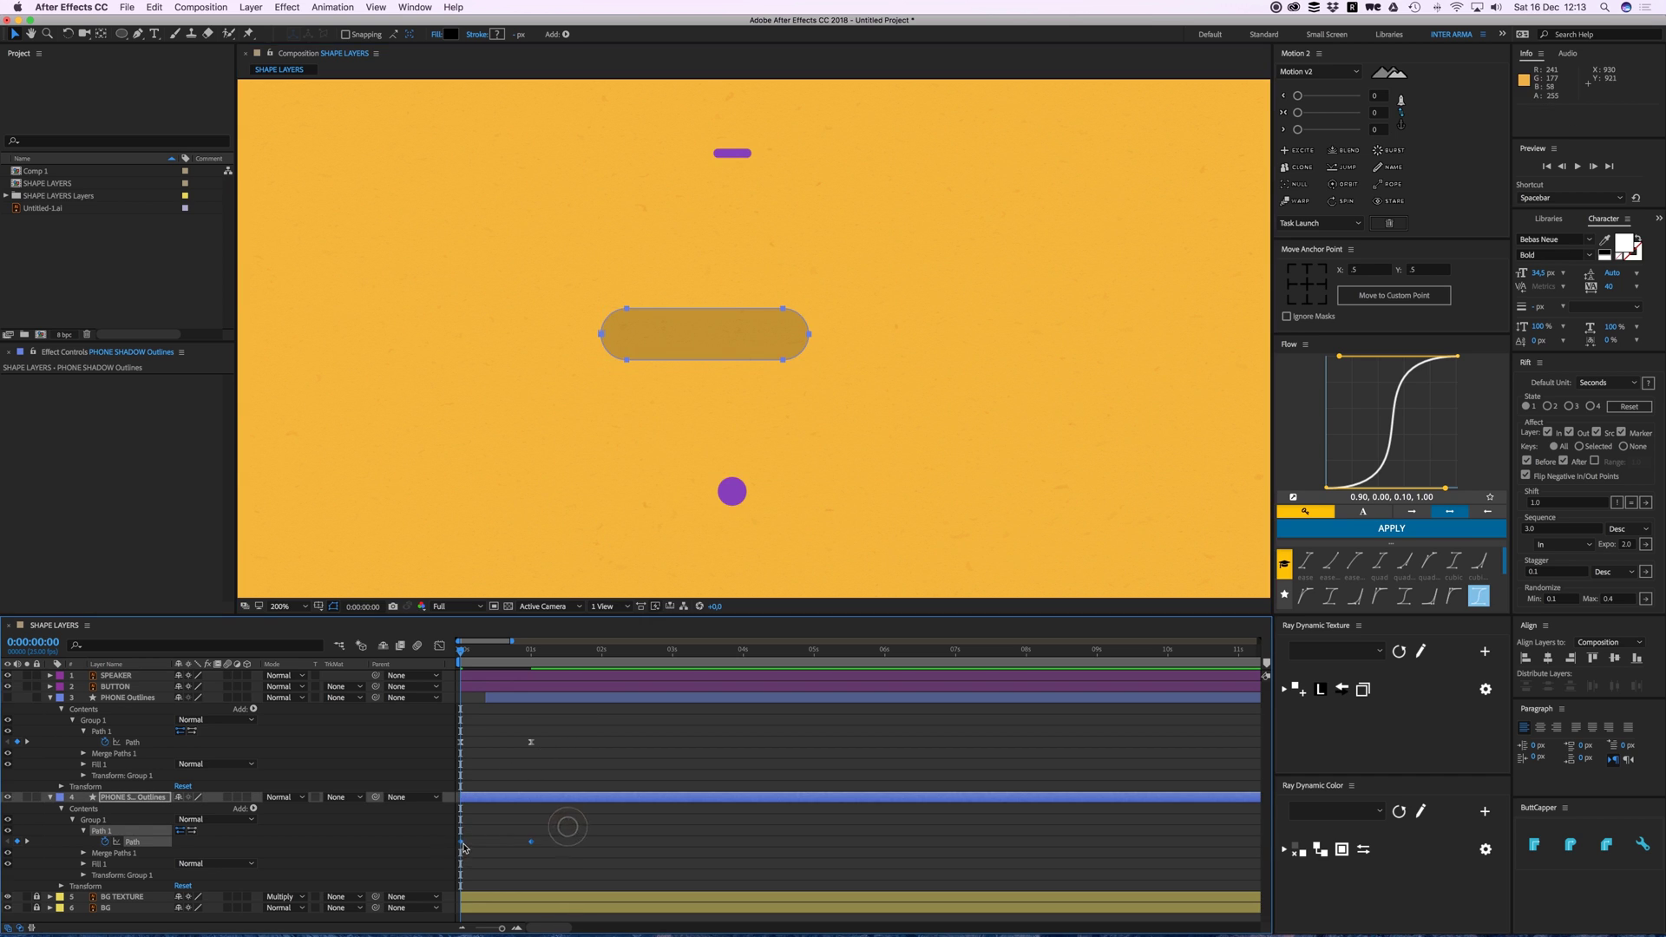
- Apply Easy Ease to the shadow Path keyframes and lengthen the first keyframe's influence
right_click(461, 842)
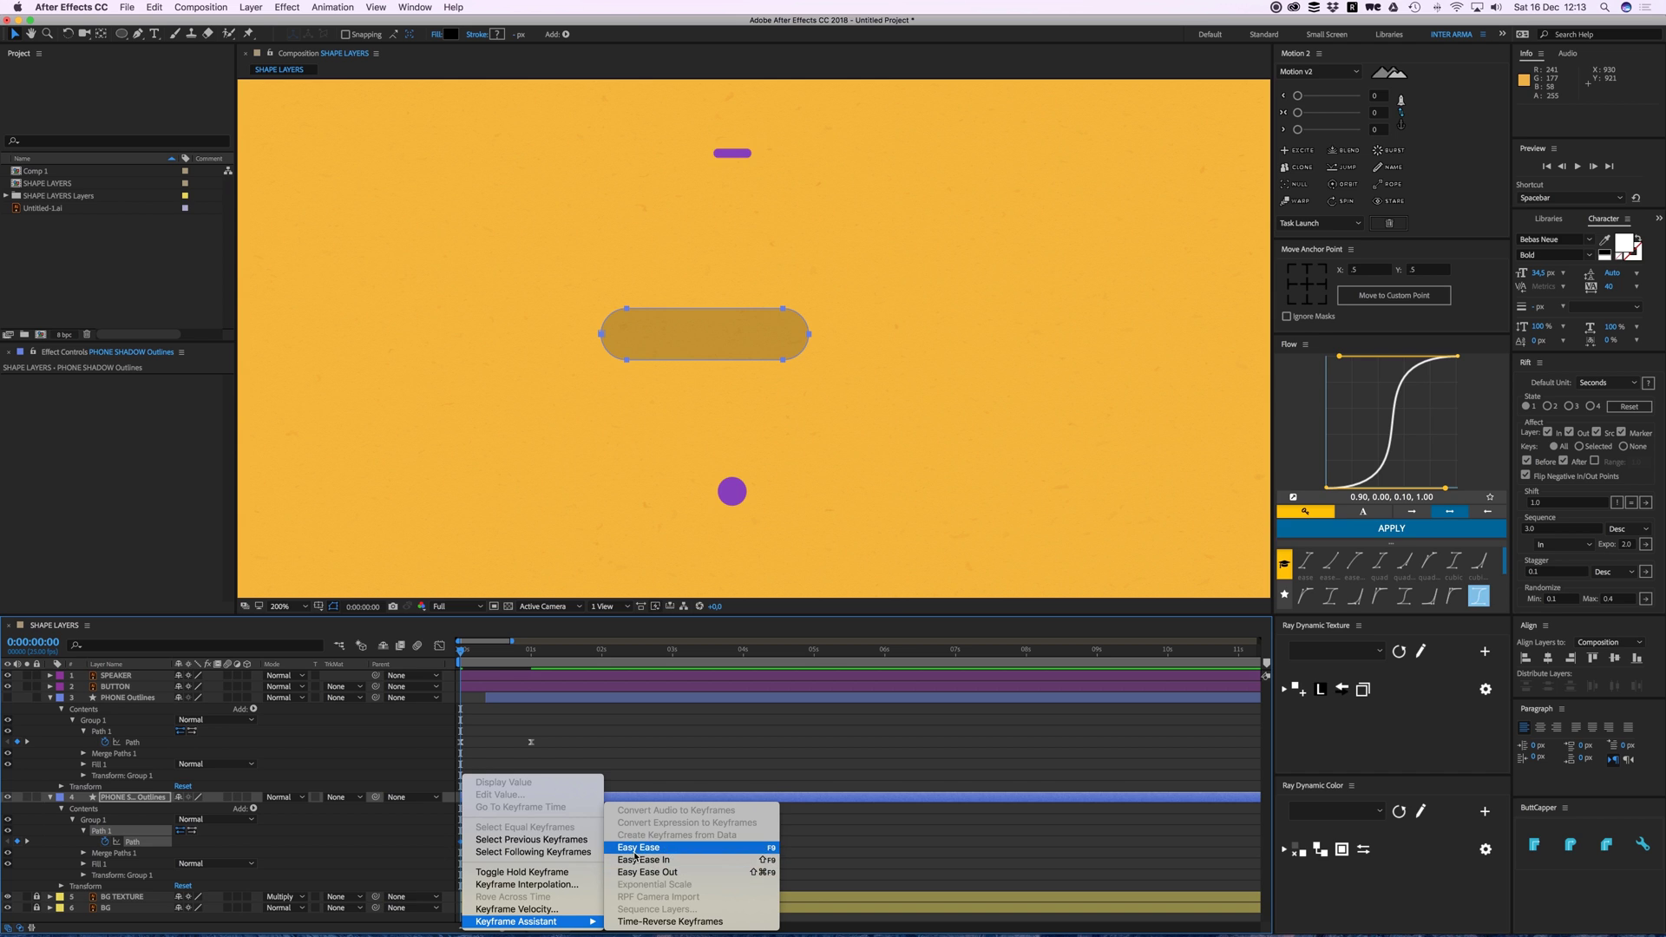
click(632, 851)
key(shift+F3)
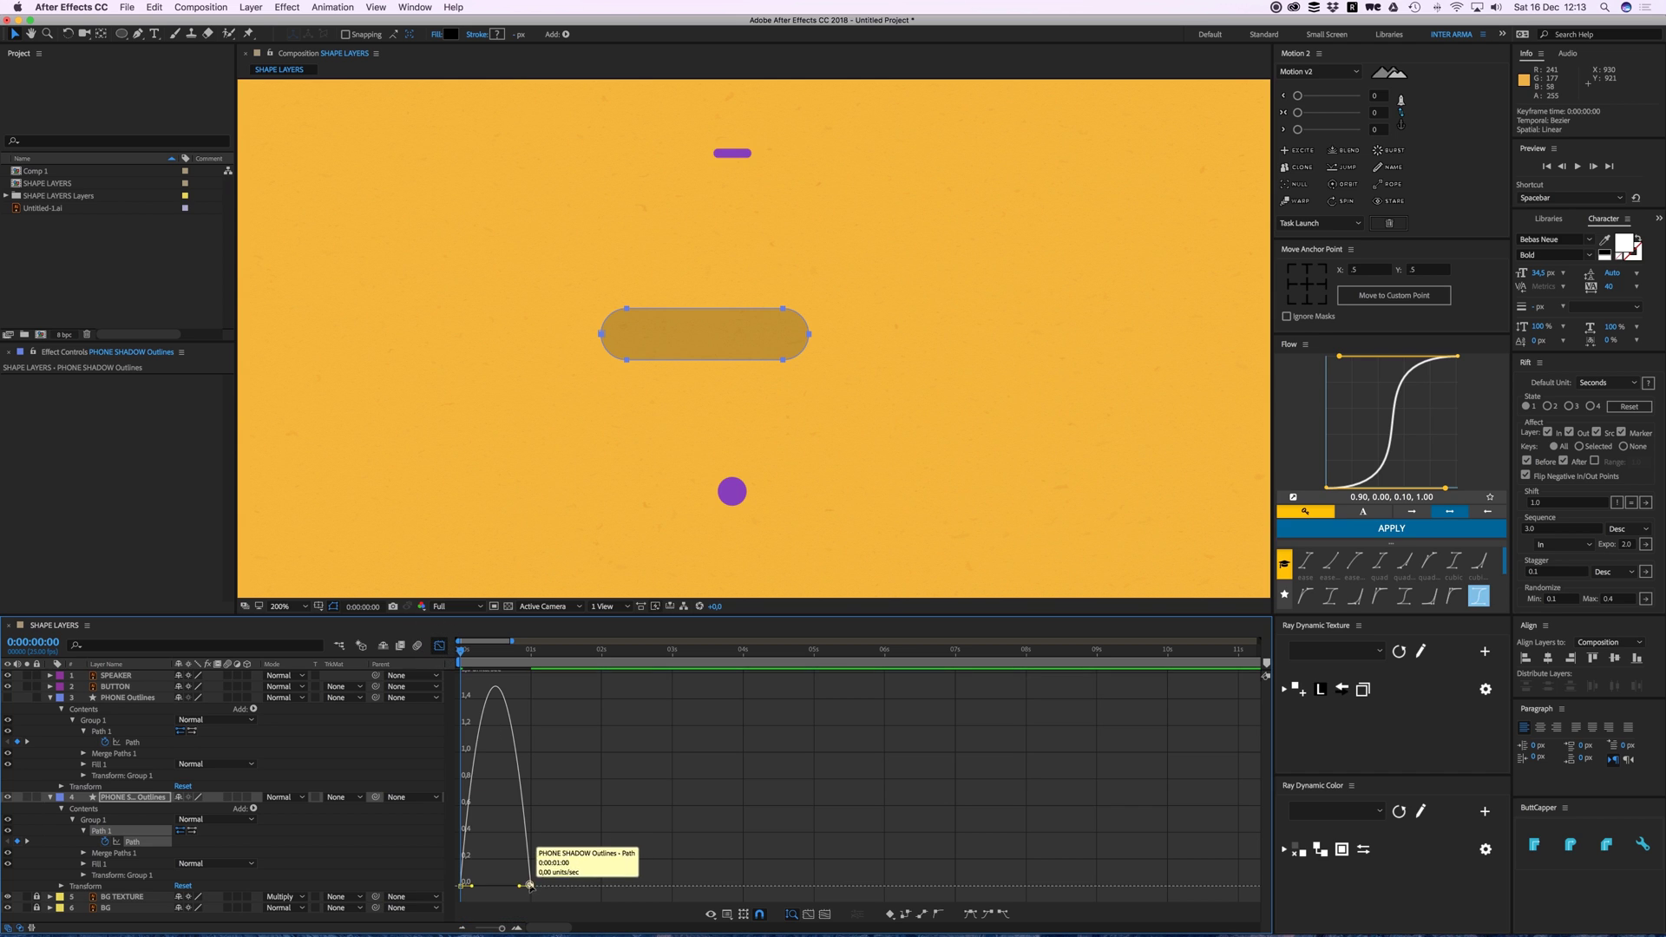
click(519, 886)
drag(471, 886, 490, 886)
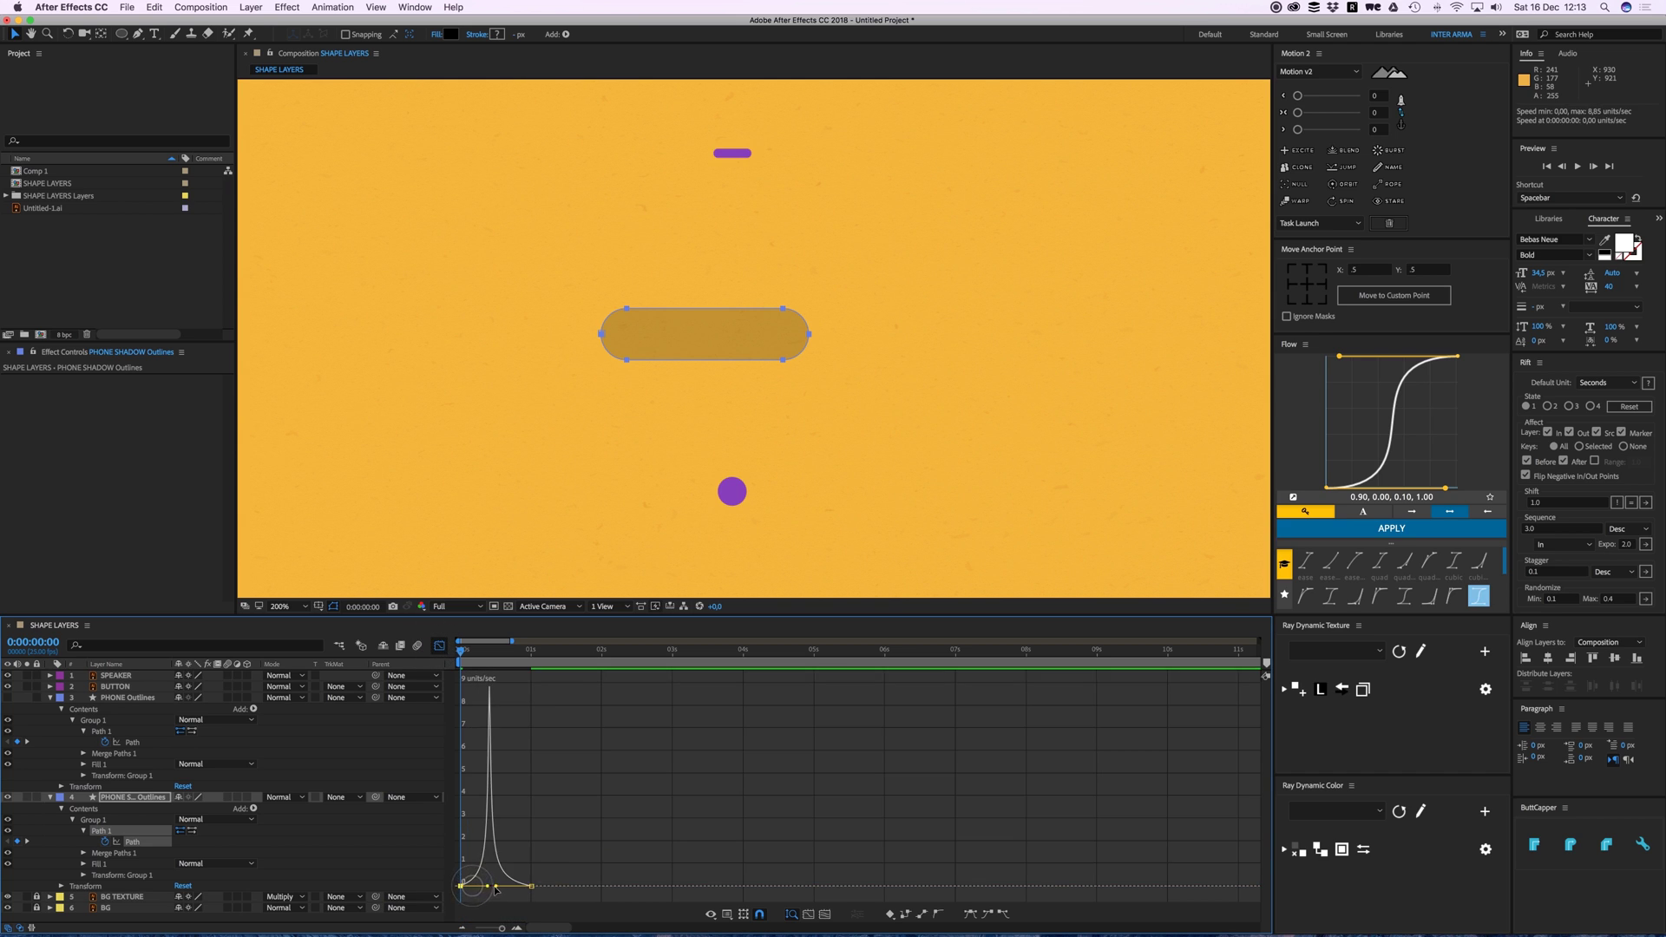
click(439, 646)
- Trim the shadow layer's in-point so it starts a few frames later
drag(462, 797, 498, 795)
click(508, 760)
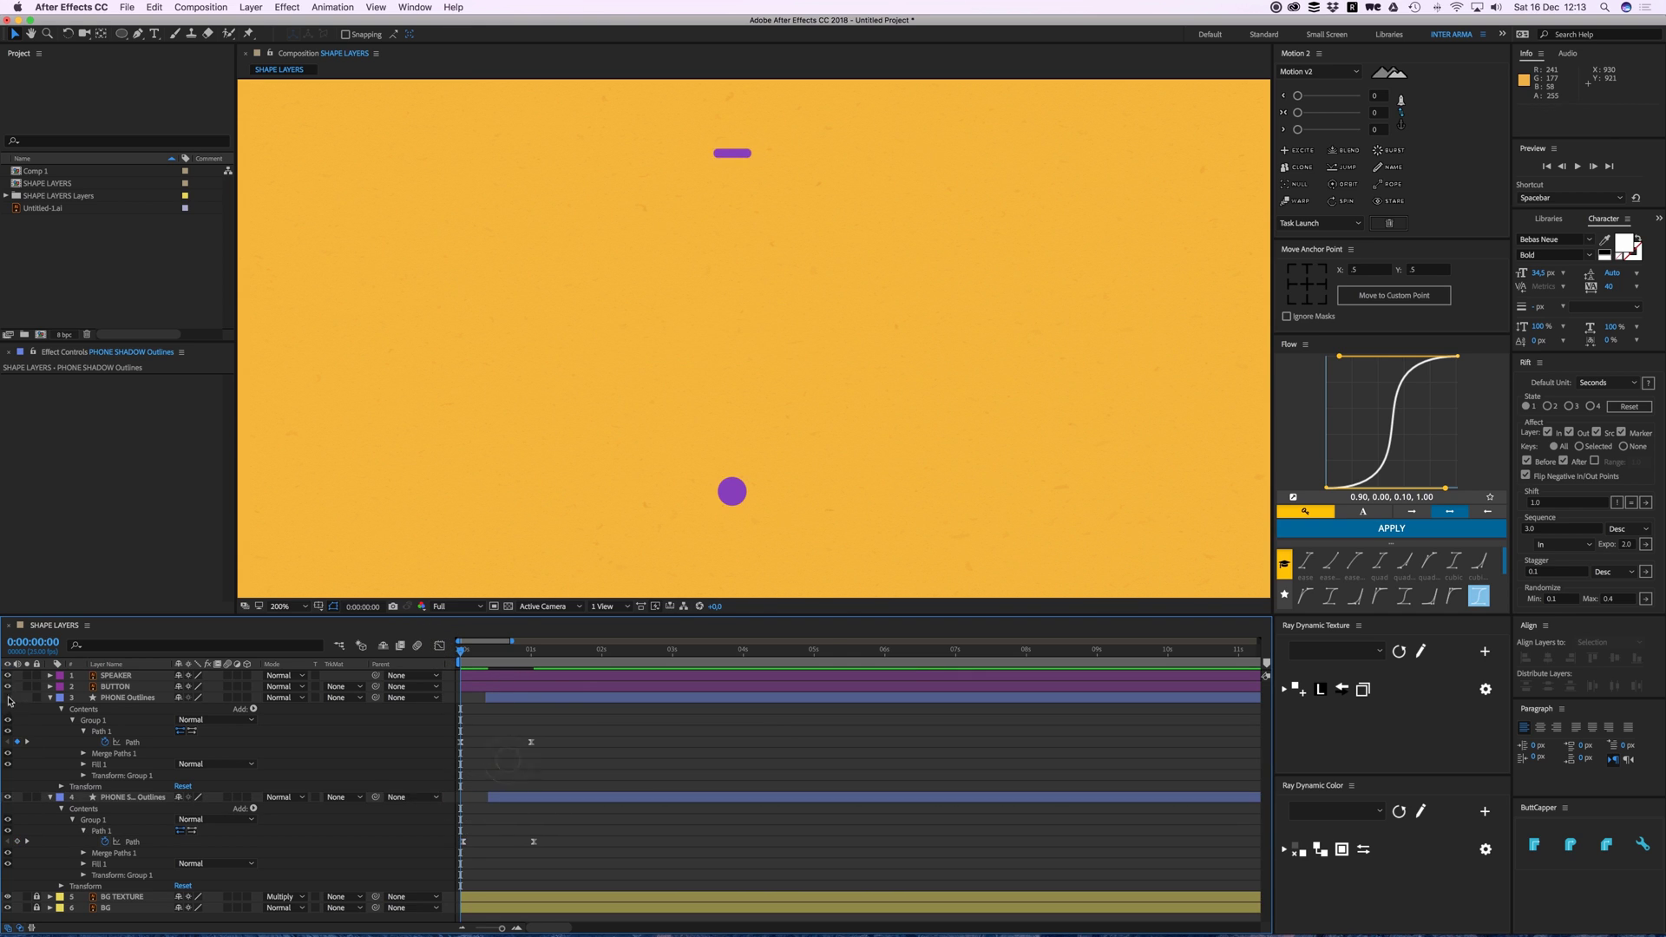
key(comma)
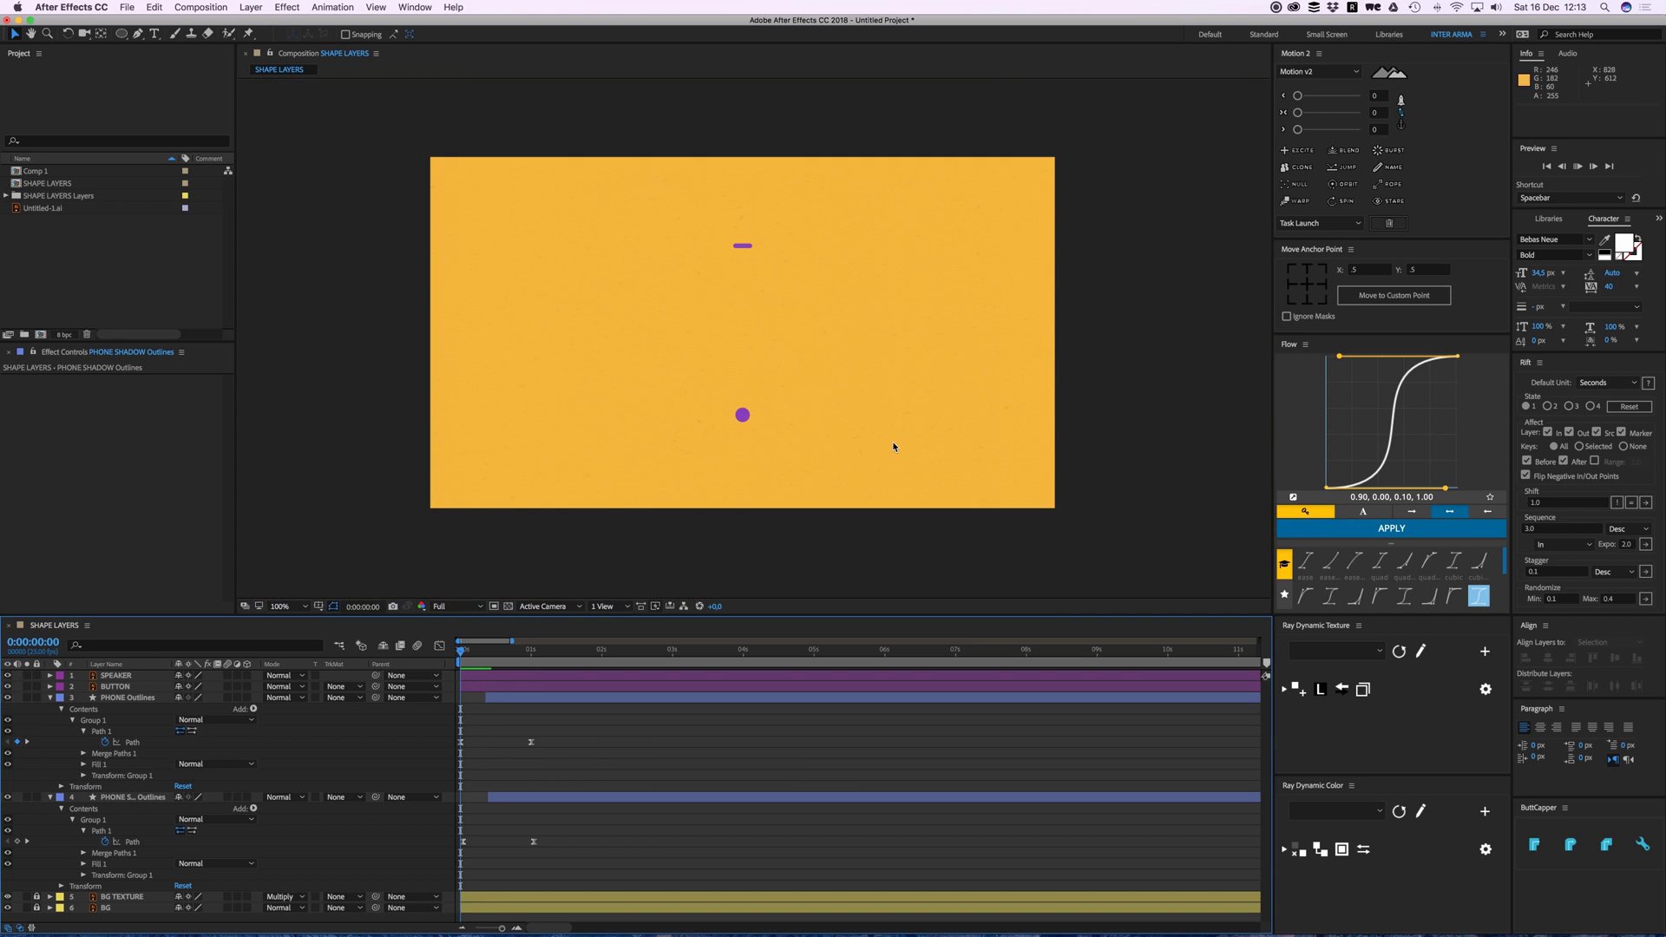
- Preview the phone and shadow growing in, inspecting frames 9 and 15 close up
key(space)
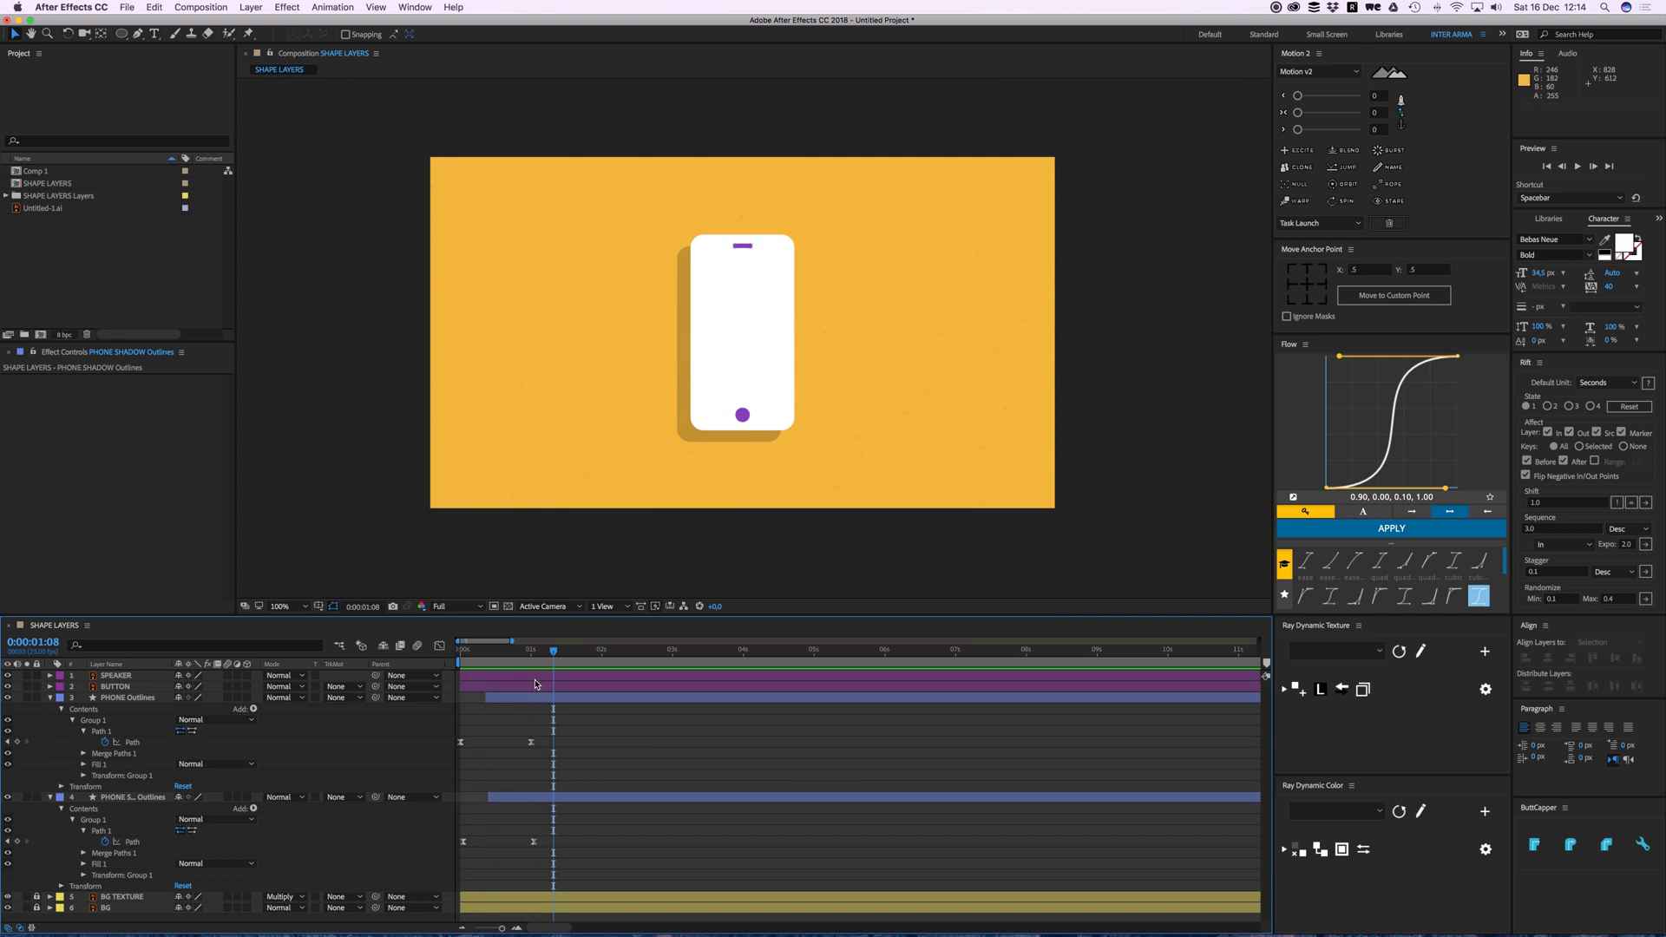
mouse_move(533, 662)
mouse_down()
mouse_move(489, 668)
mouse_move(503, 668)
mouse_up()
key(period)
key(period)
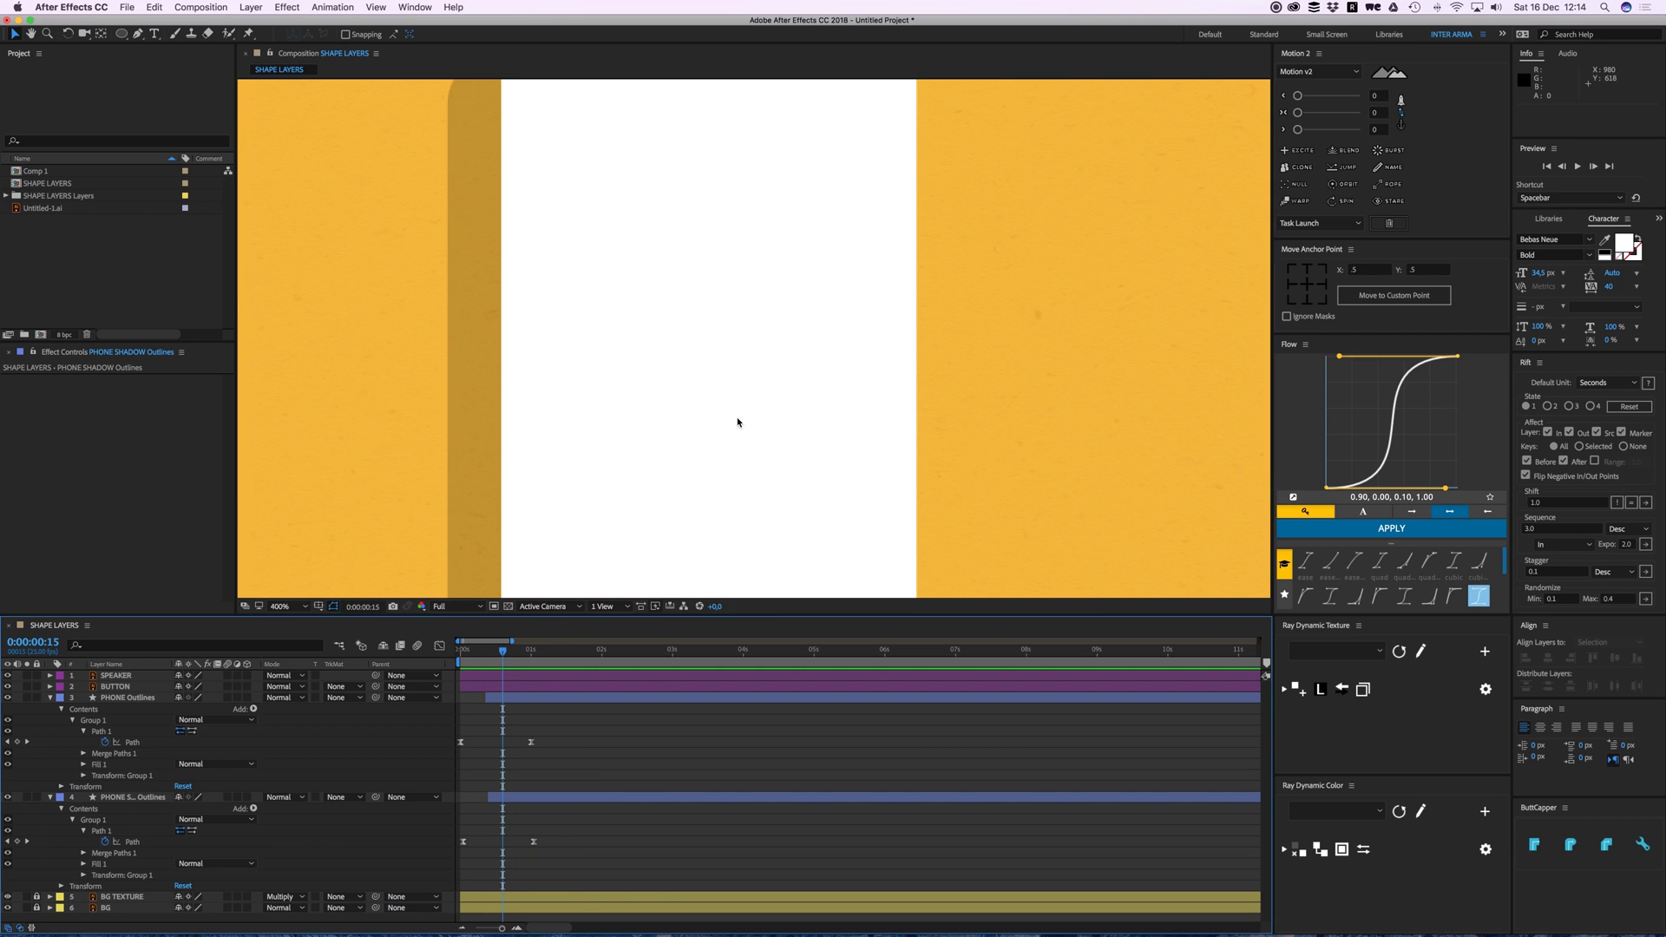
drag(737, 420, 765, 519)
key(comma)
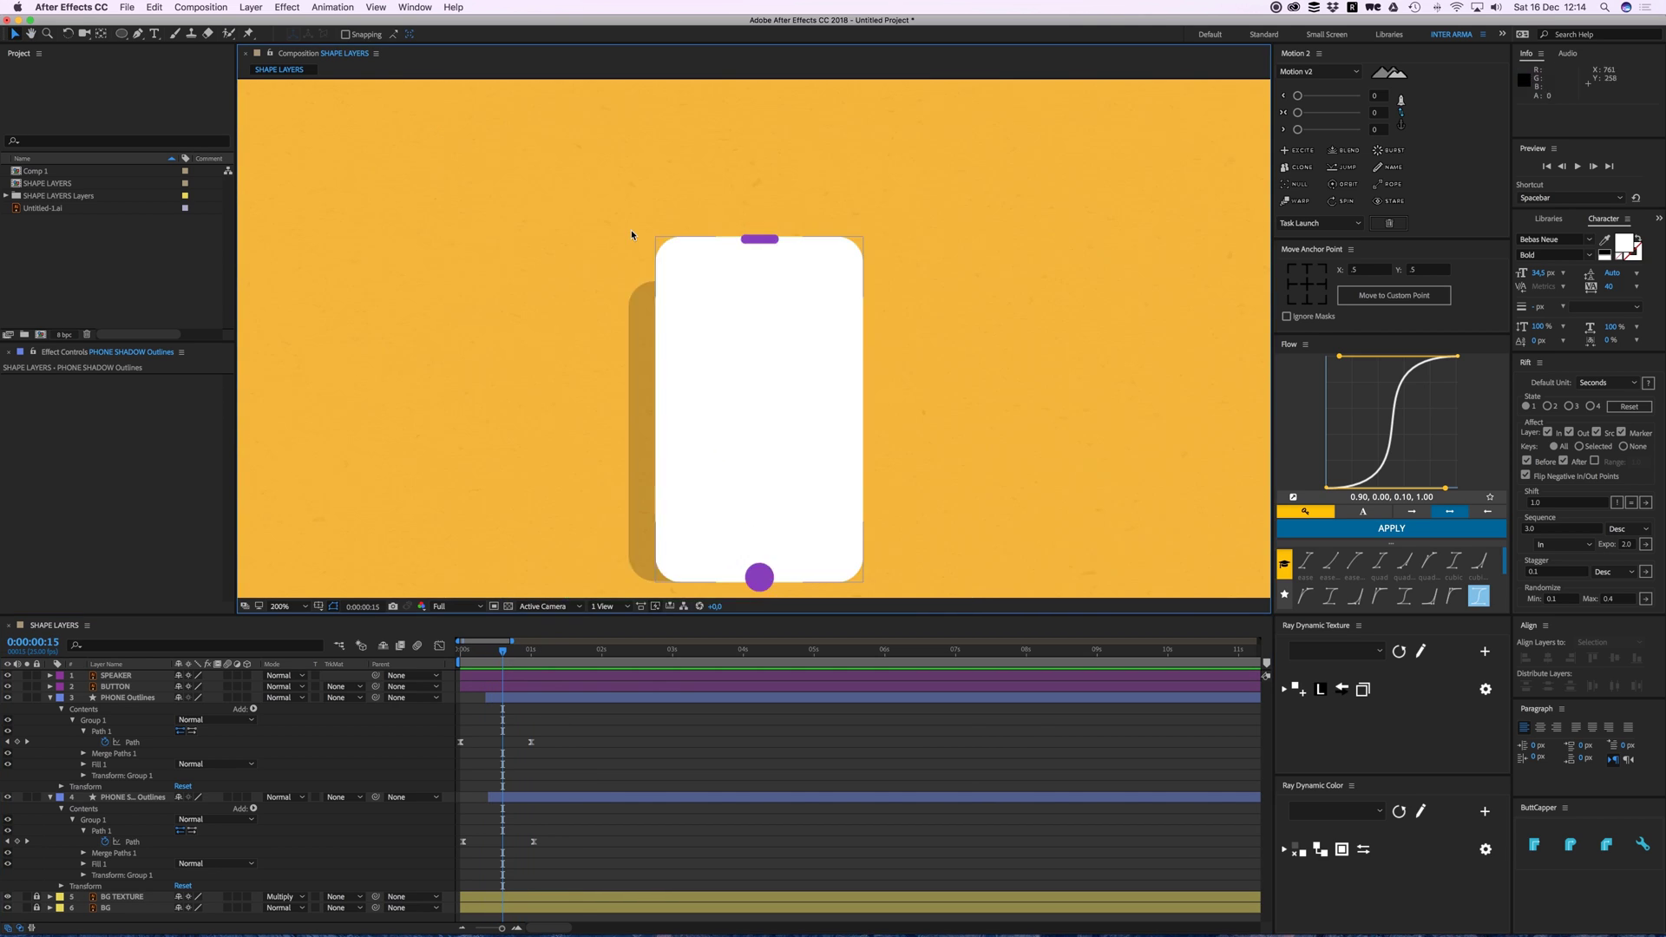
key(comma)
scroll(743, 338, down, 2)
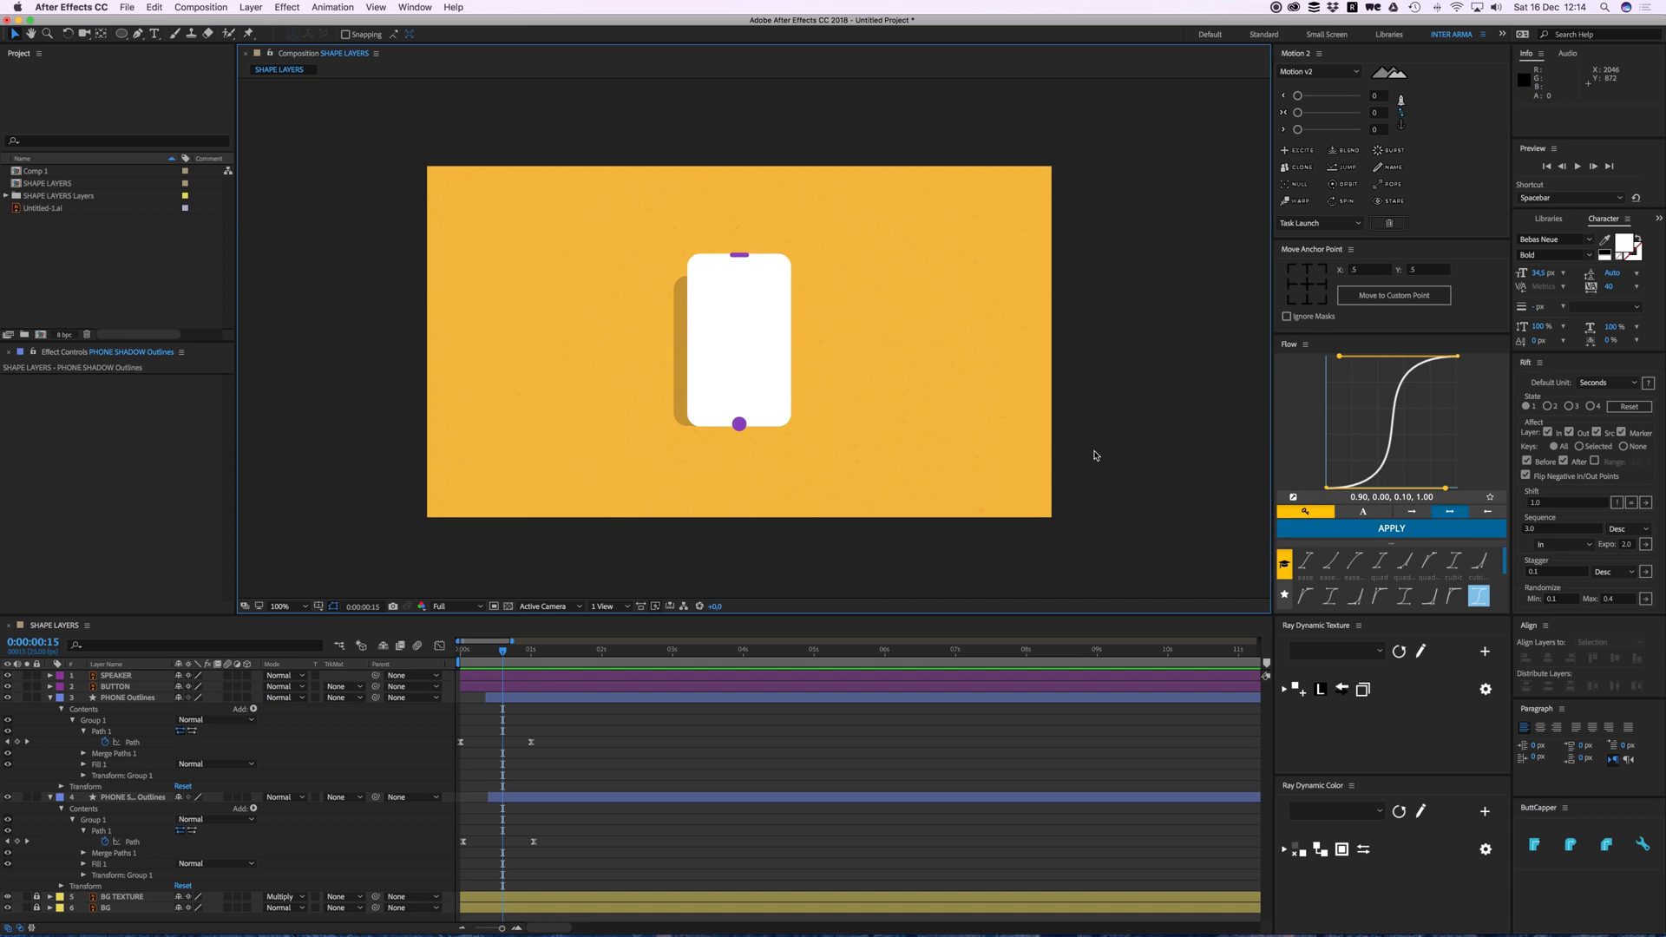